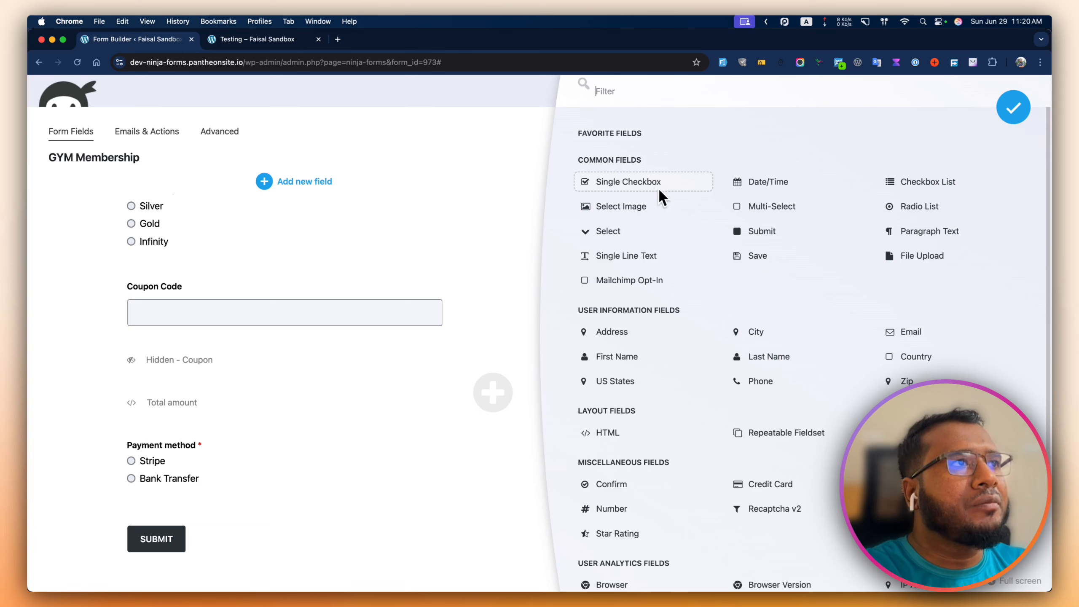
# - Add a Single Line Text field above Submit and label it Bank Name
pyautogui.click(642, 263)
pyautogui.scroll(-2, 405, 386)
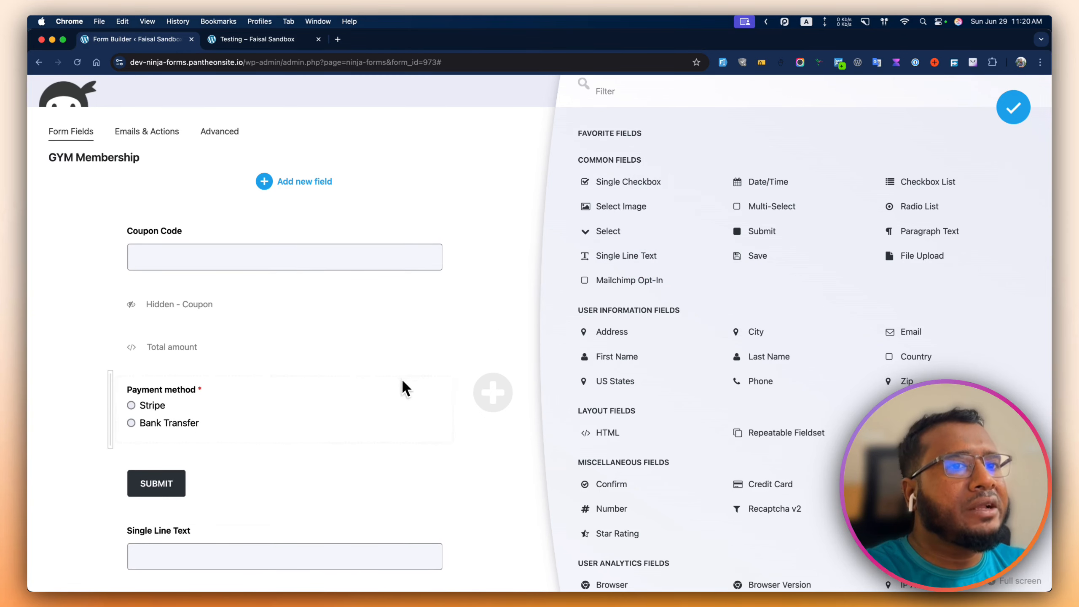
pyautogui.moveTo(321, 540); pyautogui.dragTo(291, 480)
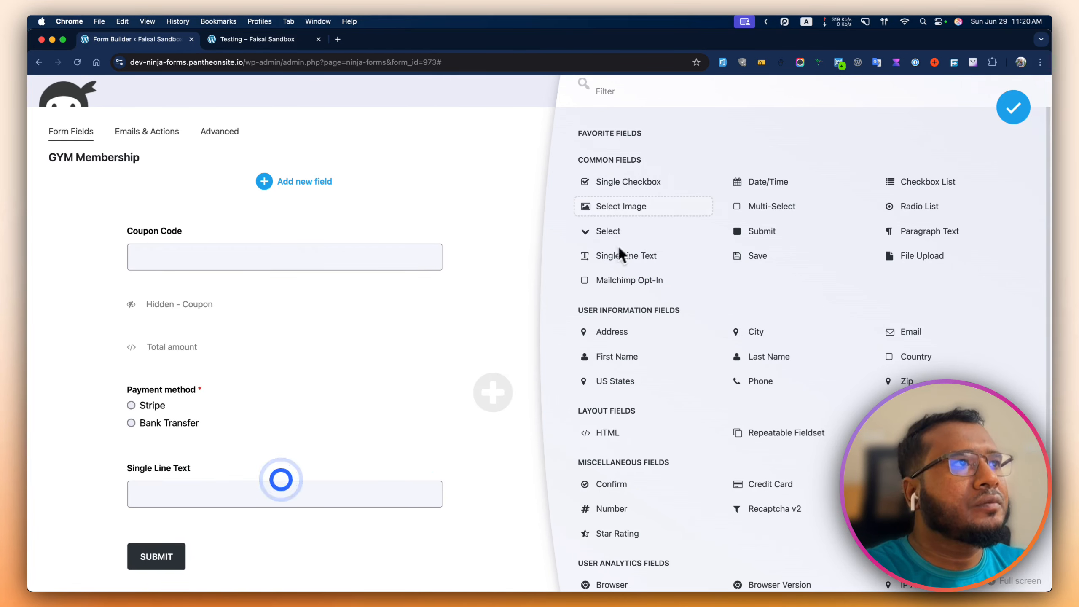
pyautogui.click(341, 486)
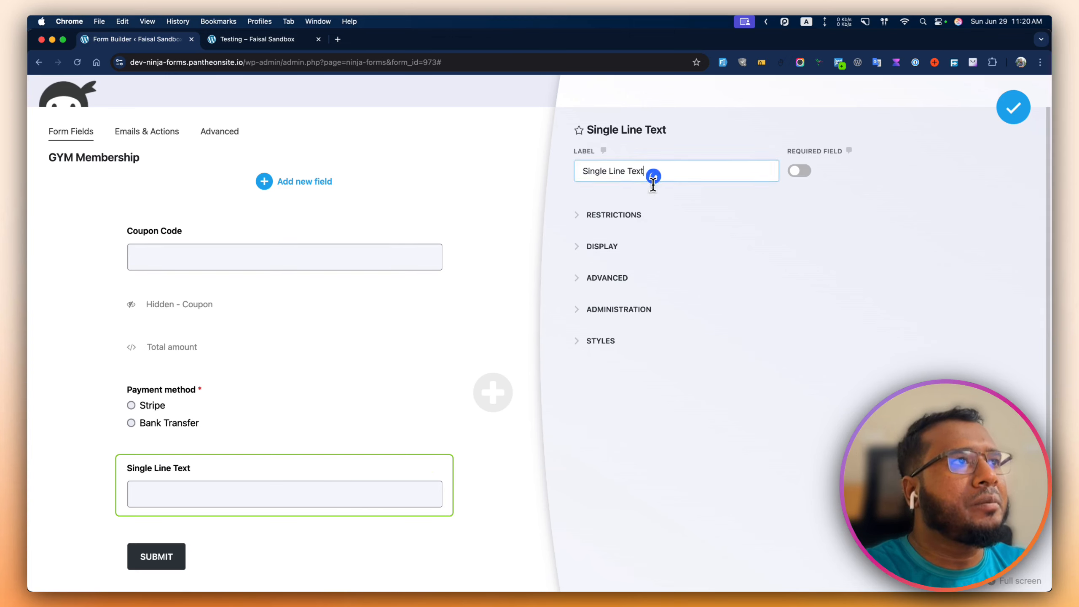
pyautogui.tripleClick(650, 172)
pyautogui.write('Bank Name')
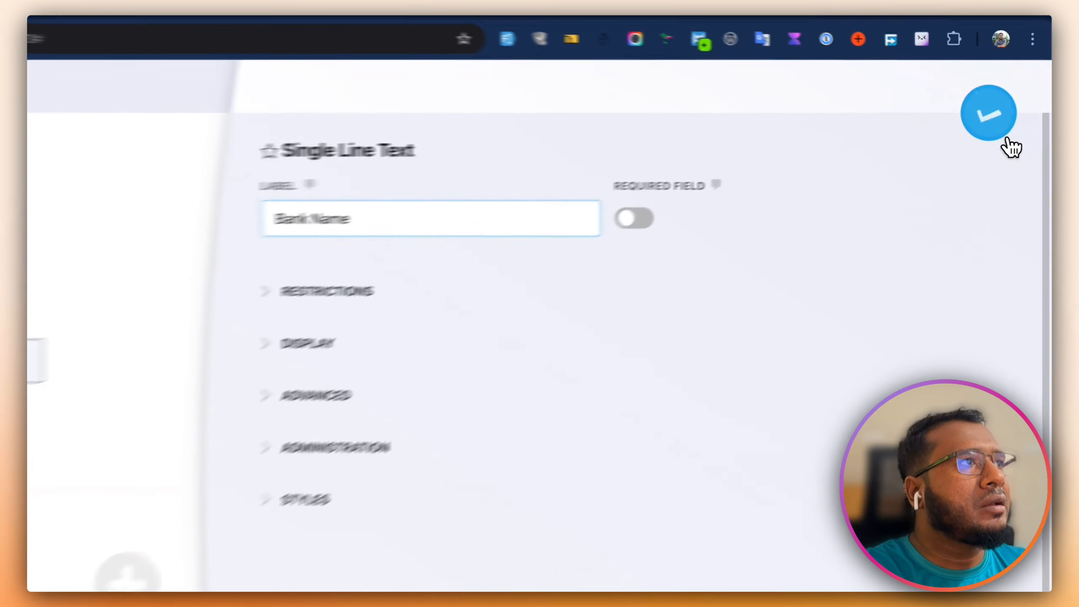
pyautogui.click(1007, 140)
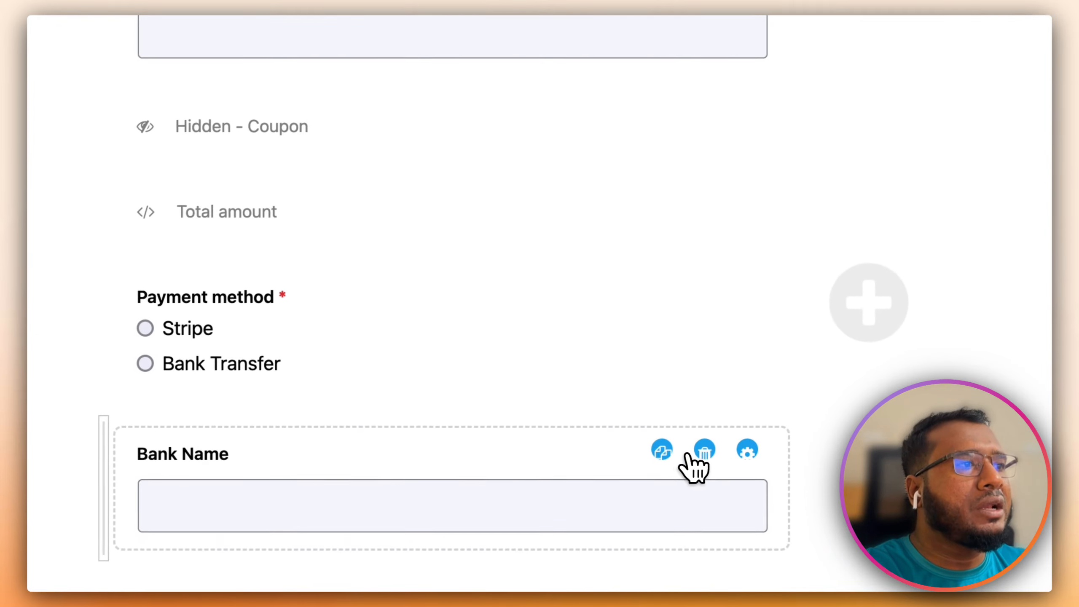
# - Duplicate the Bank Name field and relabel the copy Account Number
pyautogui.click(664, 450)
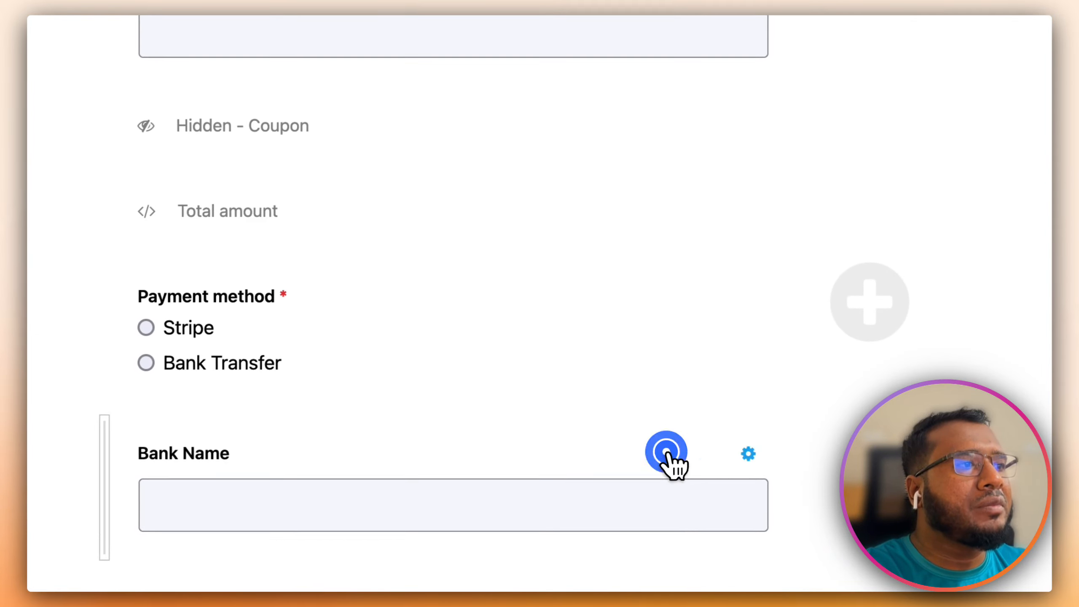
pyautogui.click(337, 453)
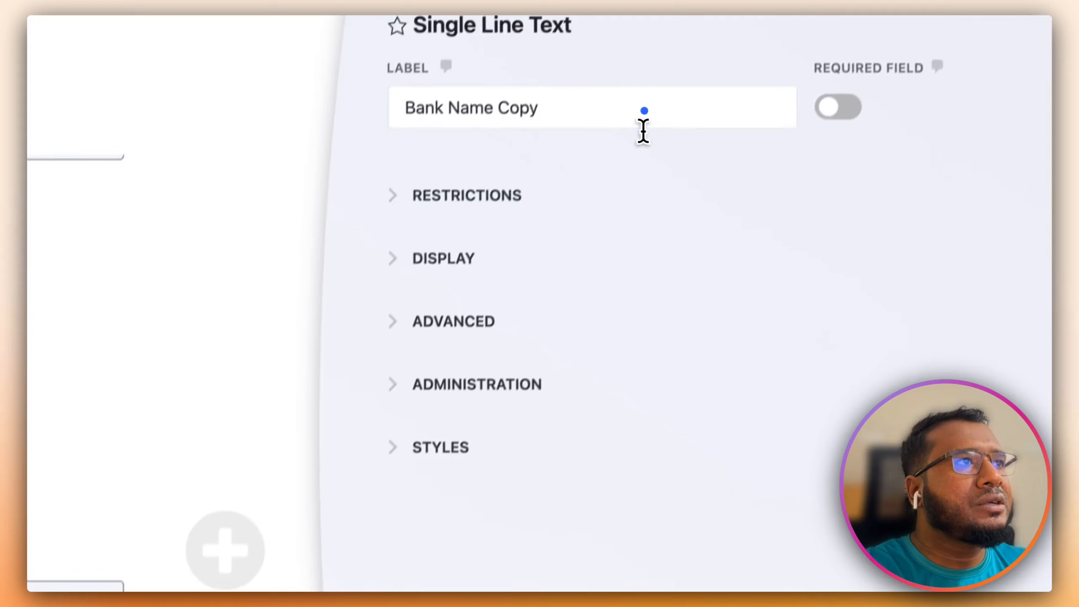
pyautogui.tripleClick(618, 155)
pyautogui.write('Account Number')
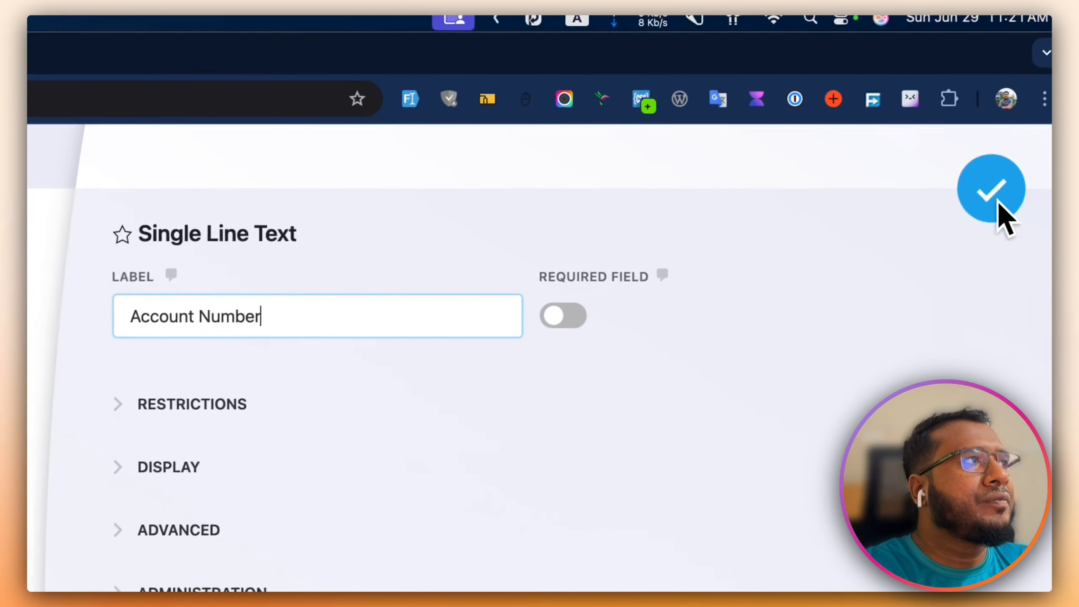
# - Duplicate the Account Number field and relabel the copy Branch Name
pyautogui.click(990, 187)
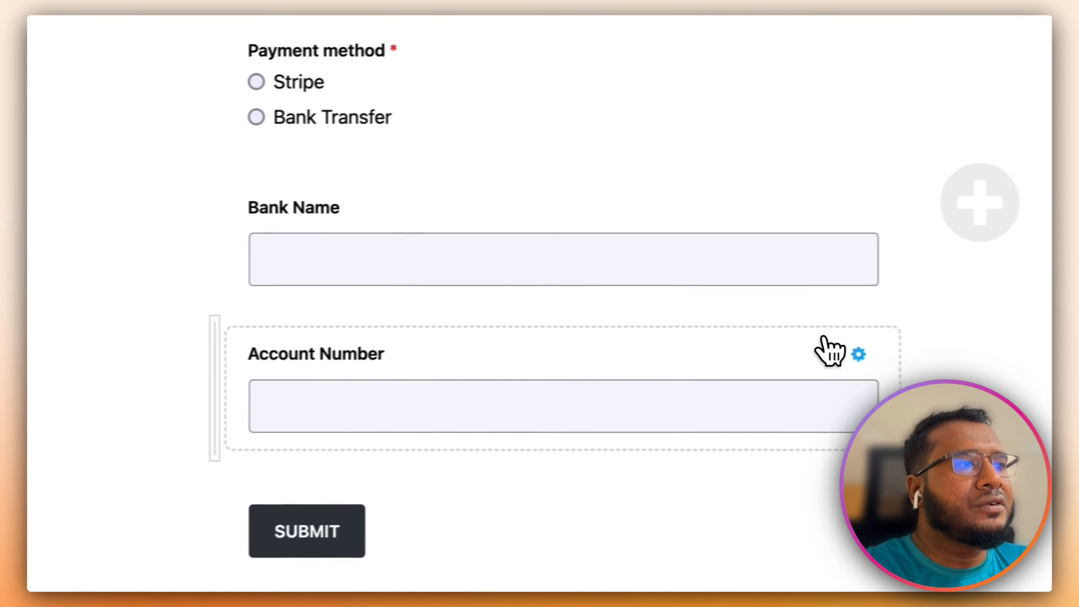
pyautogui.moveTo(685, 554)
pyautogui.click(598, 550)
pyautogui.scroll(-3, 358, 450)
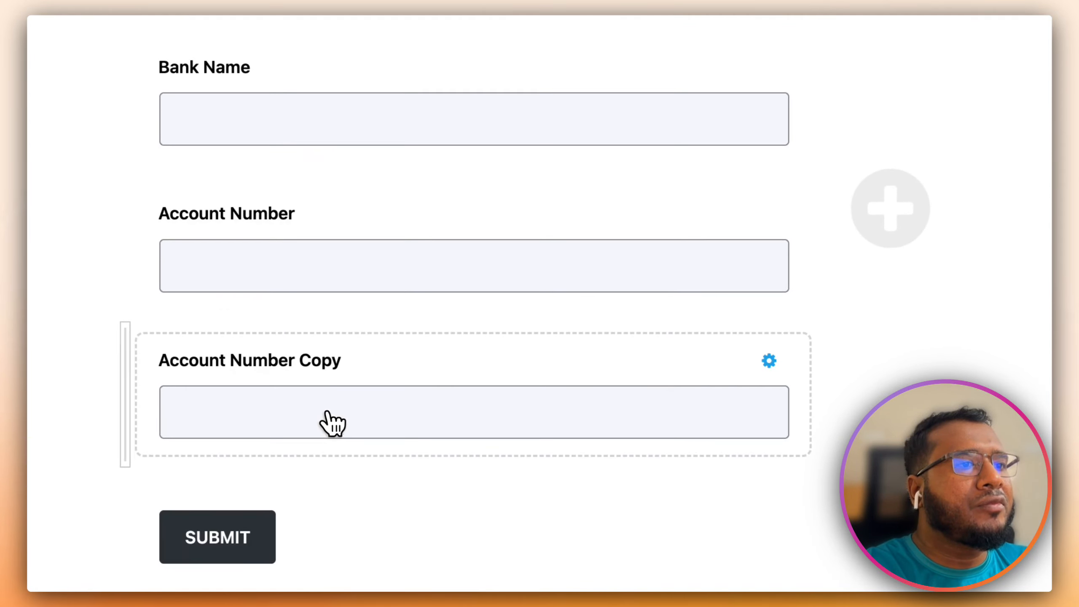
pyautogui.doubleClick(327, 386)
pyautogui.tripleClick(388, 244)
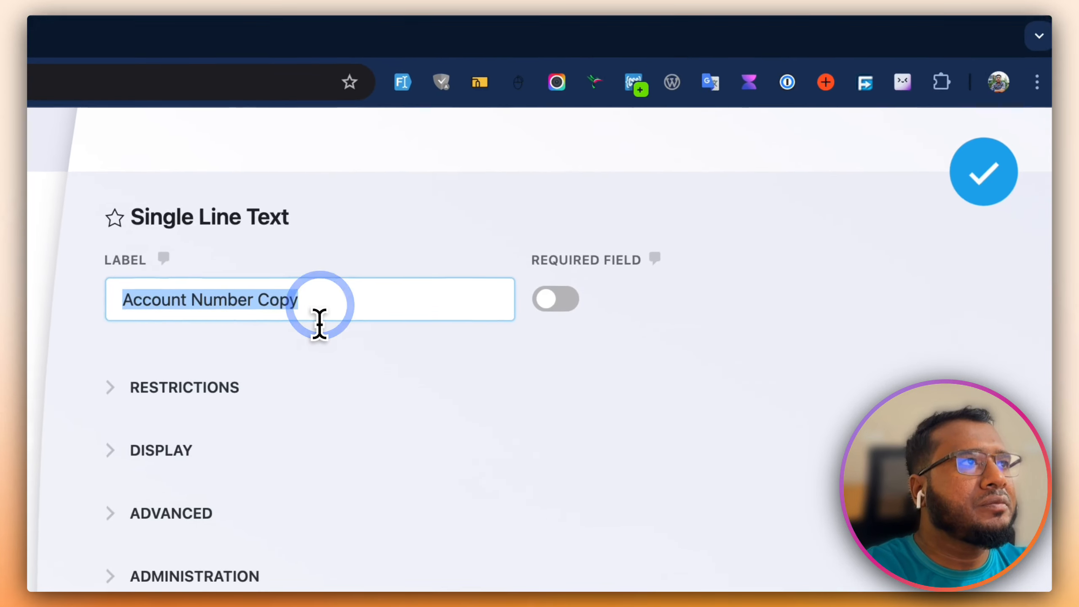
pyautogui.write('Branch Name')
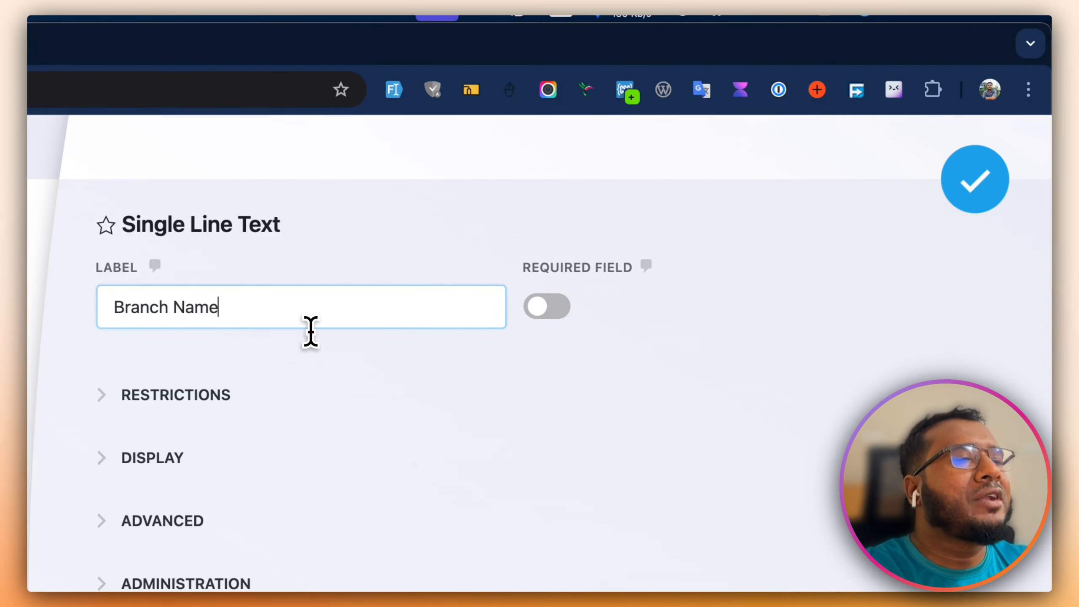
pyautogui.click(975, 179)
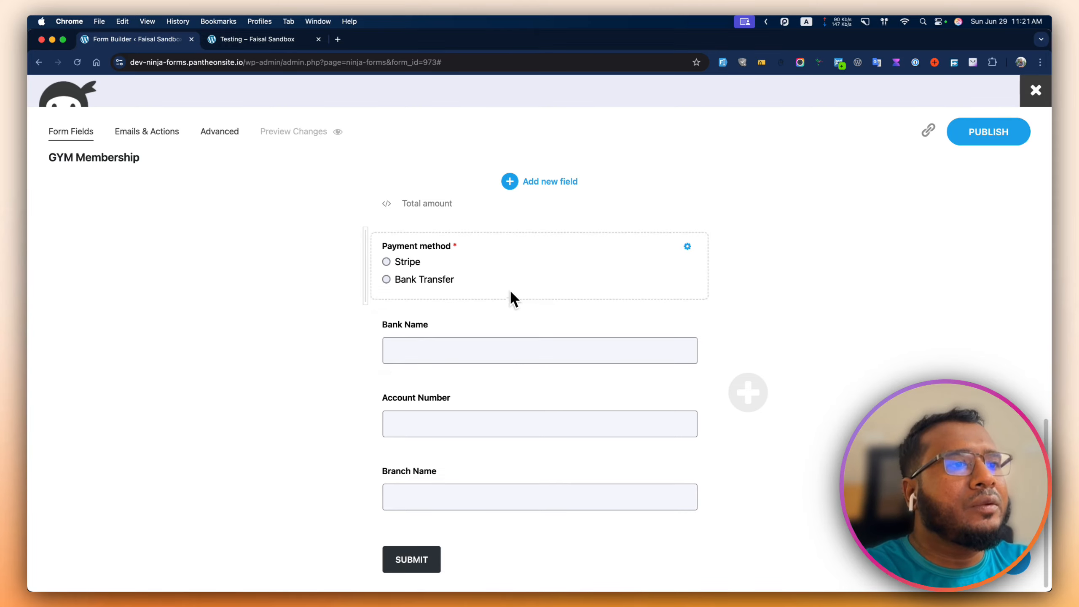
# - Duplicate the Branch Name field and relabel the copy Transaction ID
pyautogui.click(518, 180)
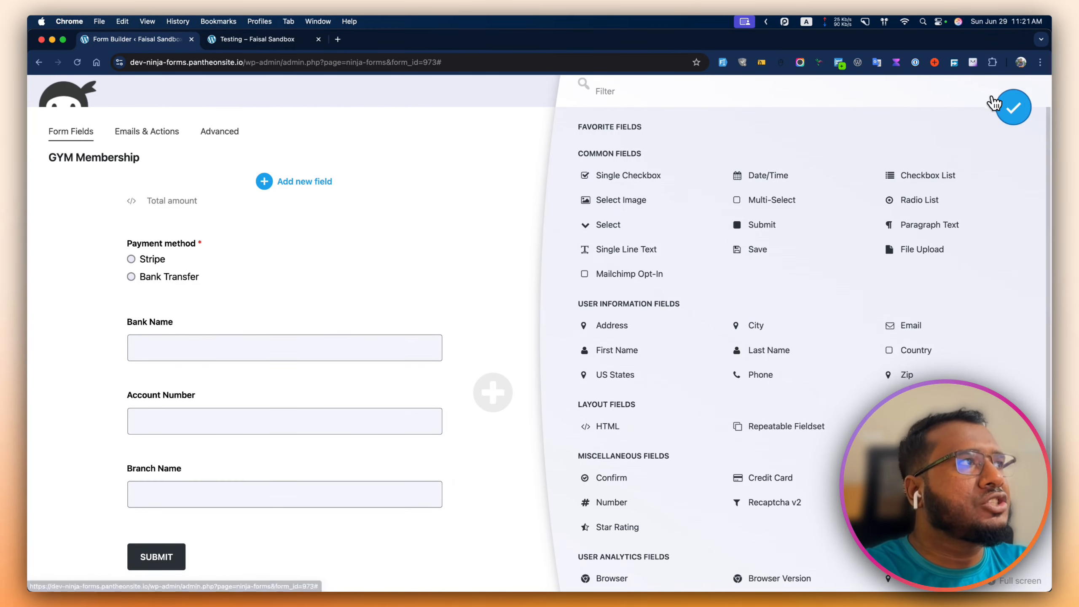
pyautogui.click(1011, 107)
pyautogui.moveTo(685, 466)
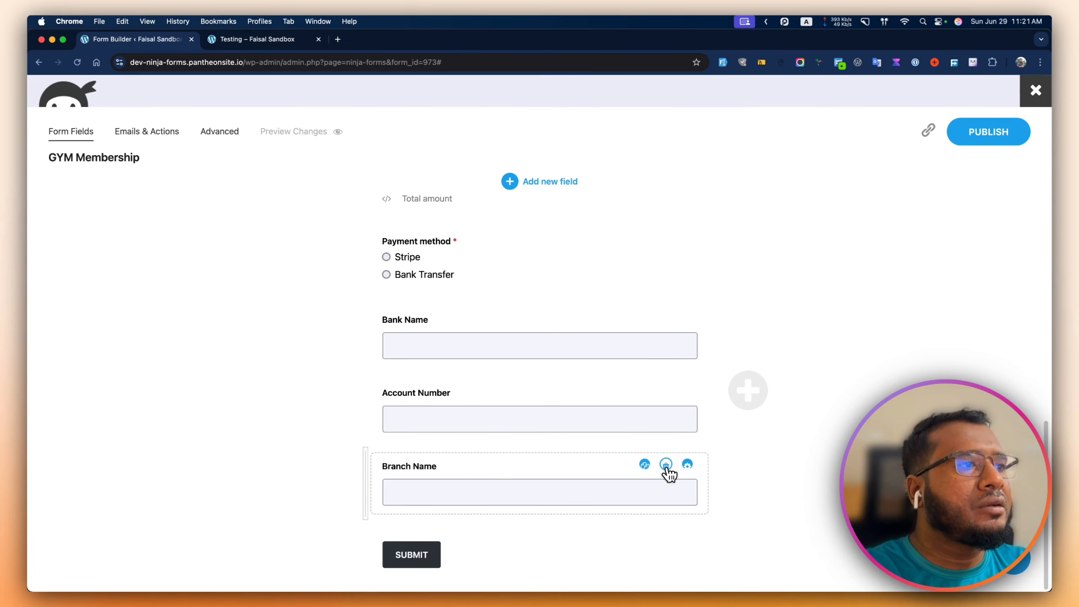
pyautogui.click(650, 466)
pyautogui.click(475, 490)
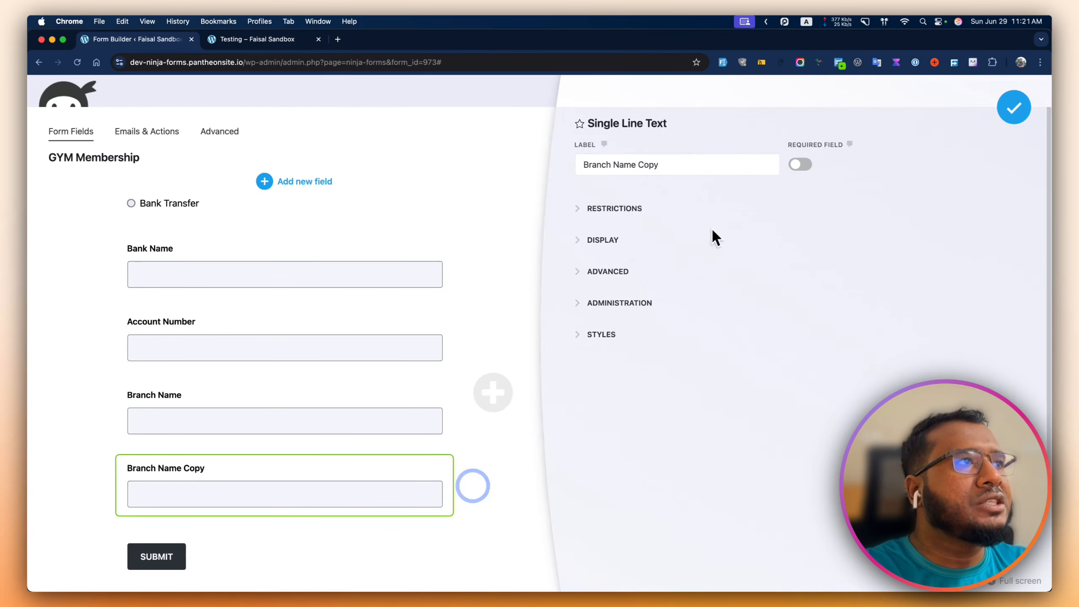
pyautogui.click(714, 172)
pyautogui.press('super+a')
pyautogui.write('Tr')
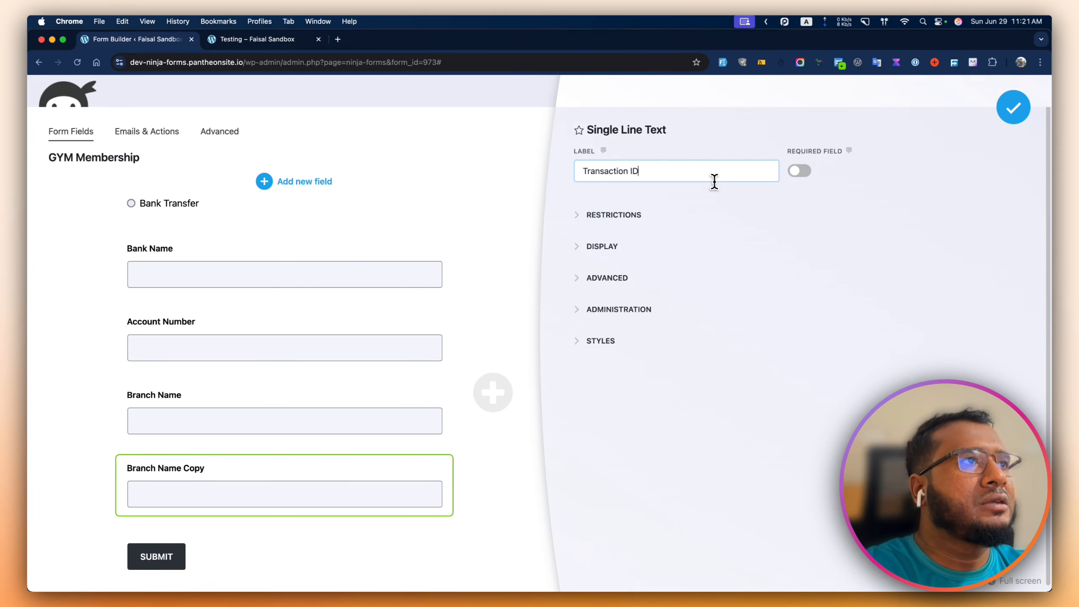
pyautogui.write('ansaction ID')
pyautogui.click(1013, 108)
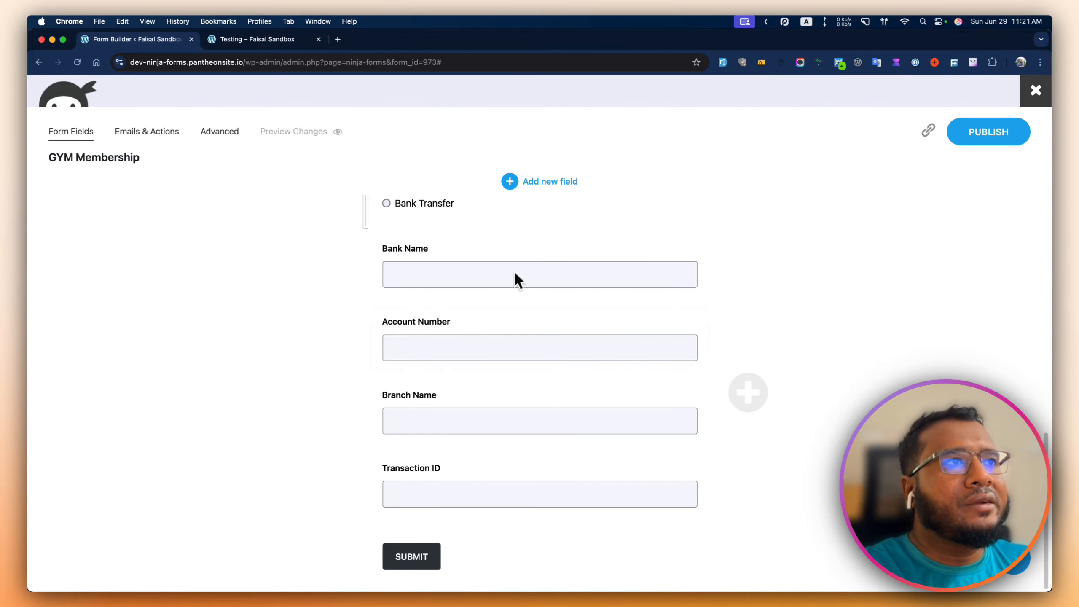
# - Add a File Upload field and place it above Transaction ID
pyautogui.click(546, 183)
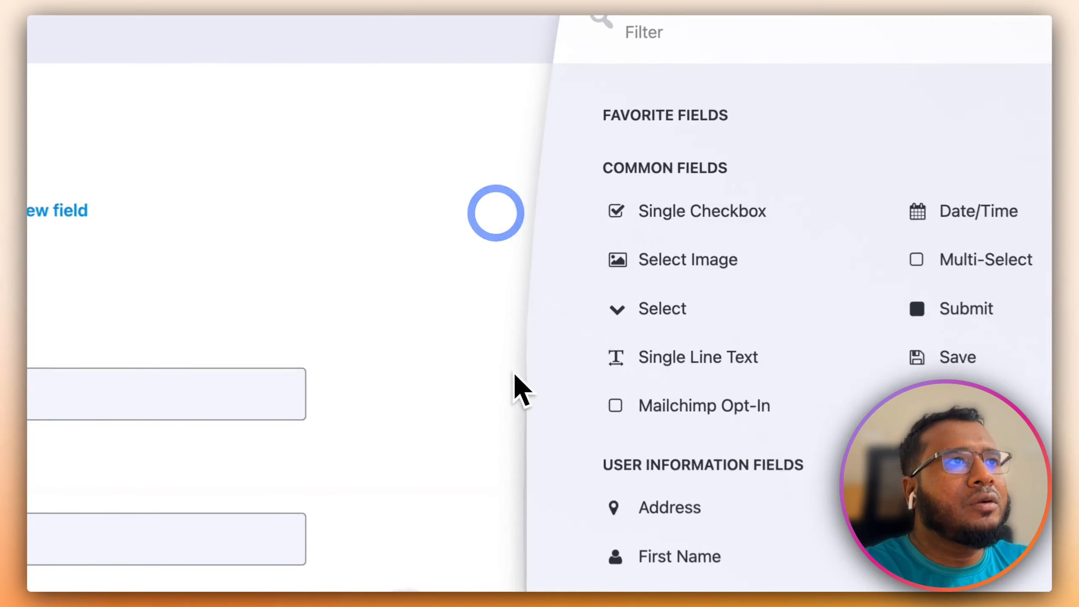
pyautogui.write('fi')
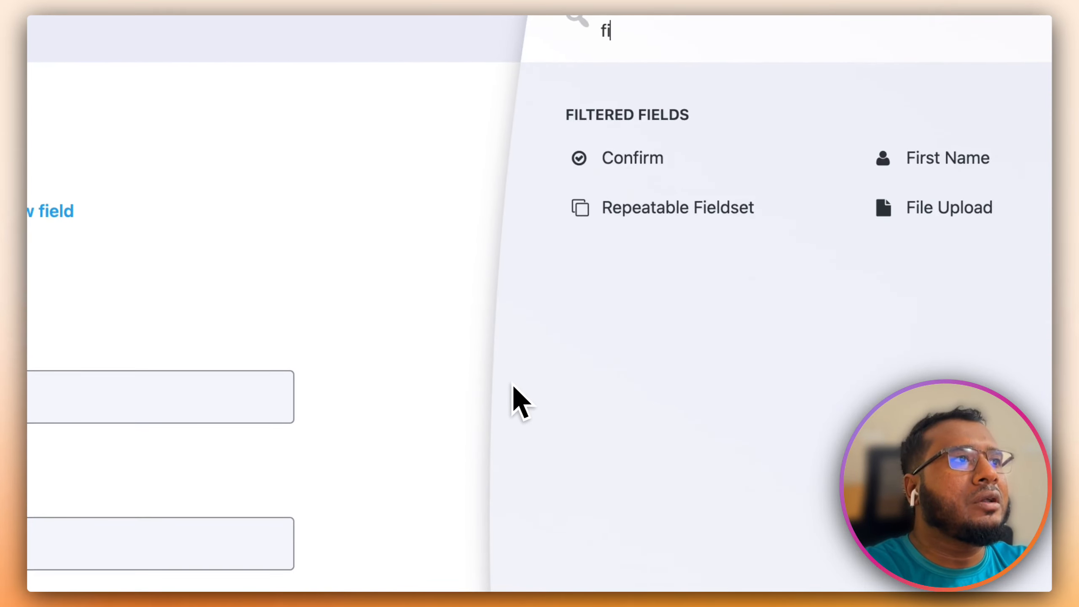
pyautogui.write('le')
pyautogui.click(670, 159)
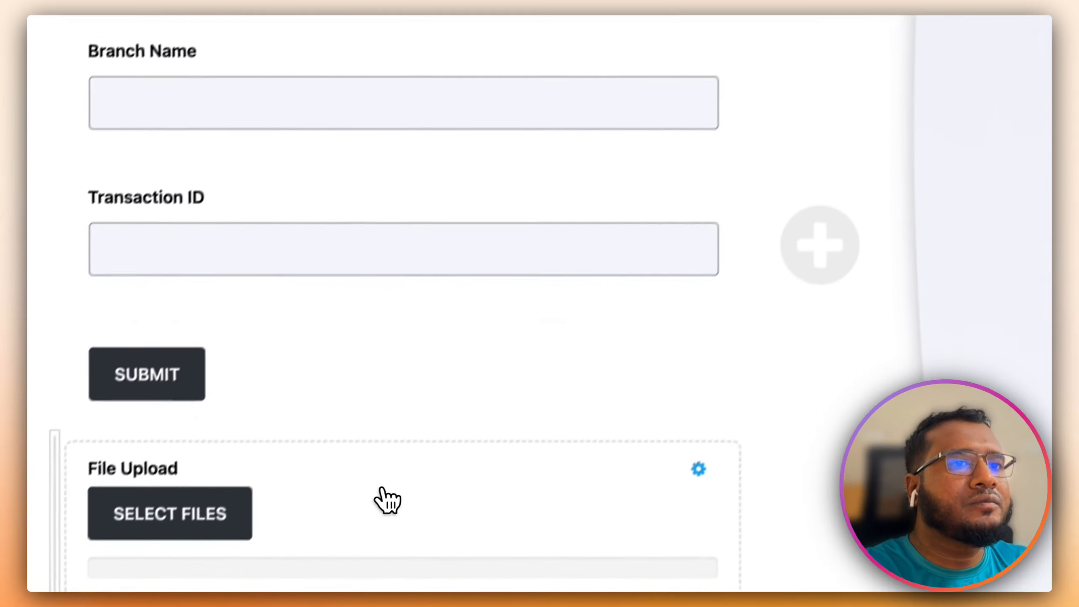
pyautogui.moveTo(378, 500); pyautogui.dragTo(410, 331)
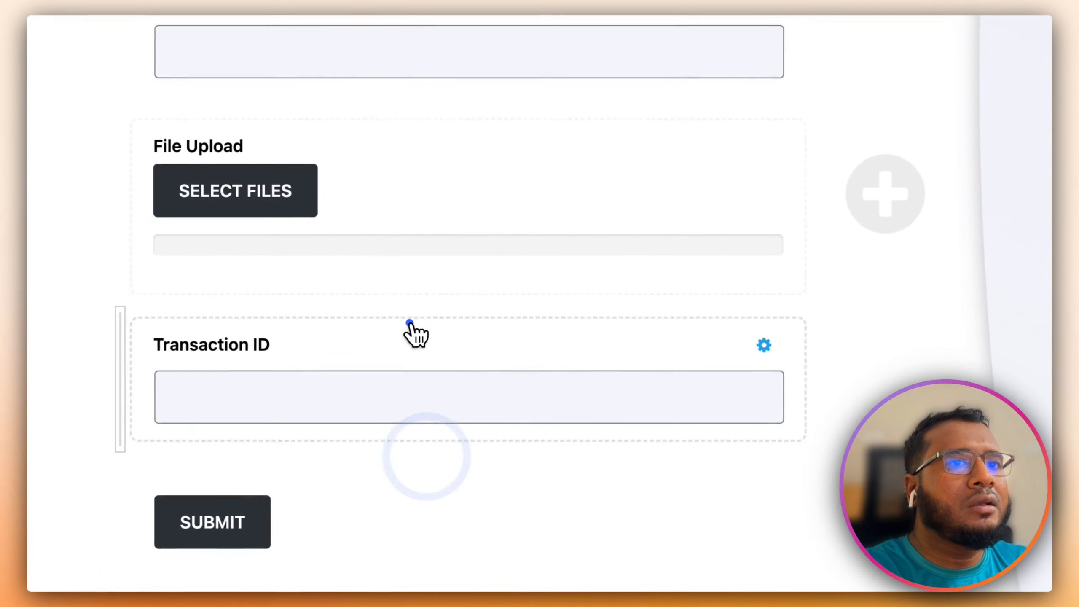
# - Relabel the Transaction ID text field Payment Receipt
pyautogui.click(464, 369)
pyautogui.tripleClick(687, 169)
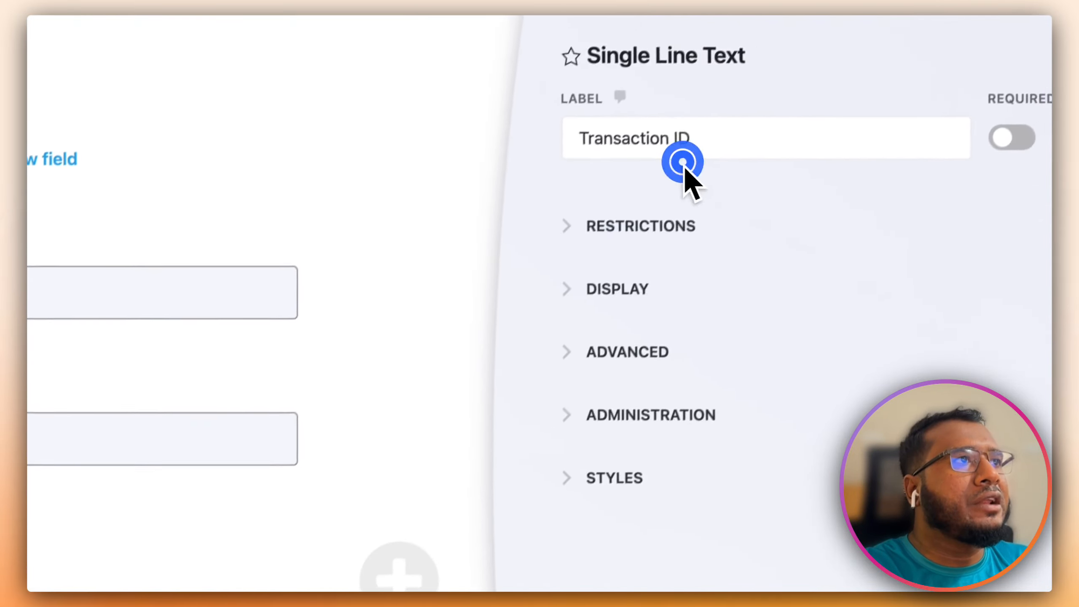
pyautogui.write('pay')
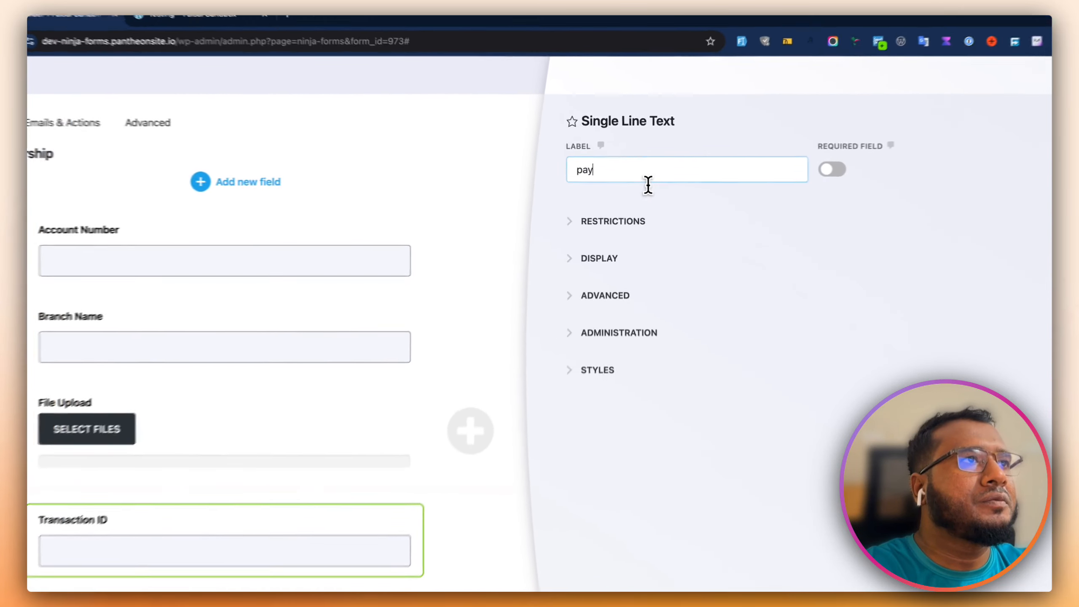
pyautogui.press('BackSpace')
pyautogui.press('BackSpace')
pyautogui.press('BackSpace')
pyautogui.write('Payment Receipt')
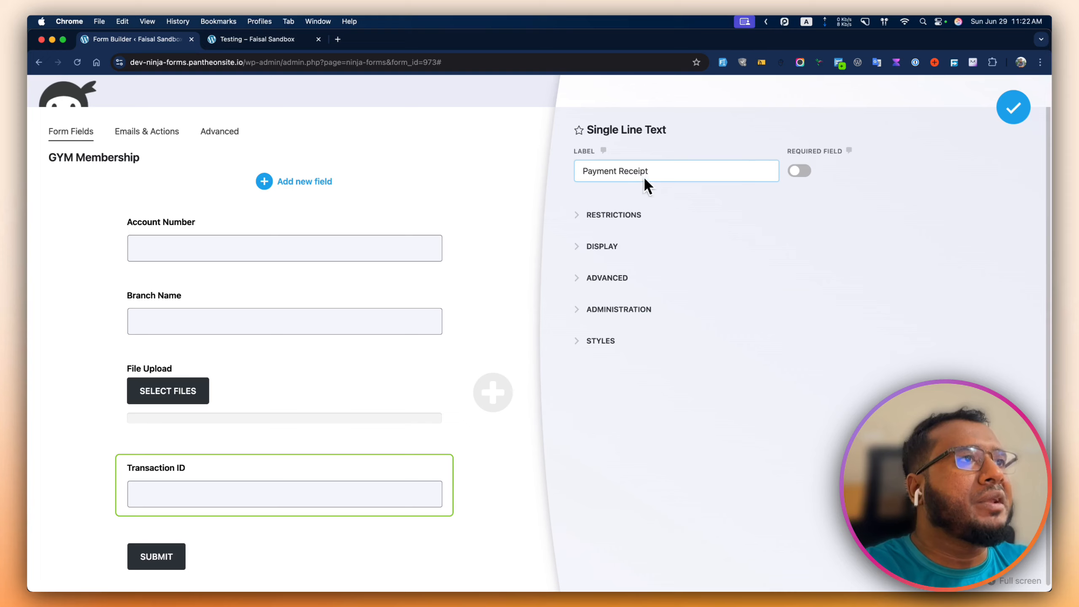
pyautogui.click(623, 214)
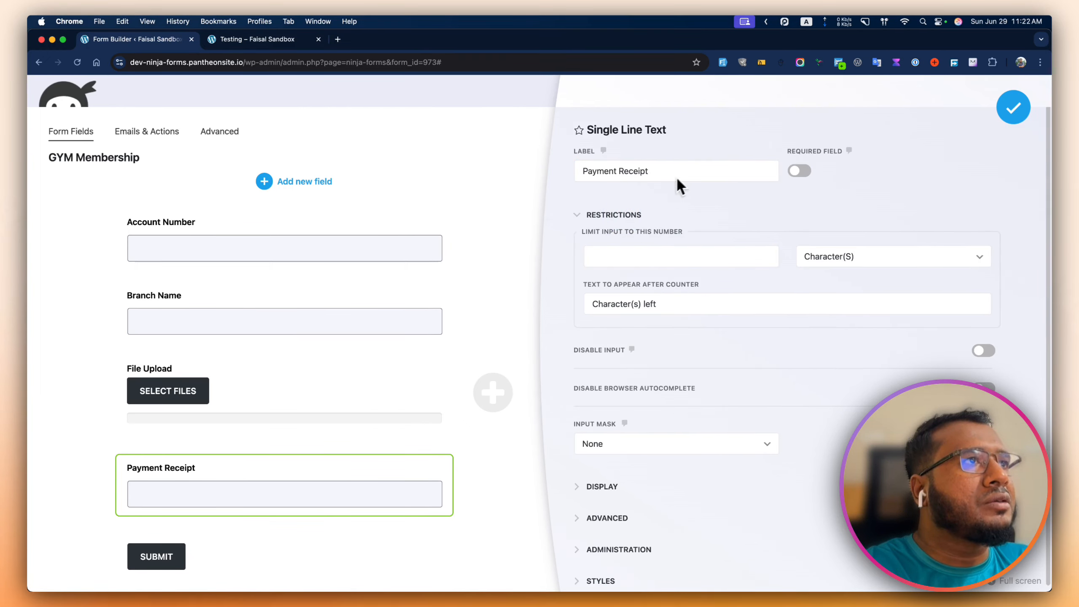
pyautogui.click(1013, 110)
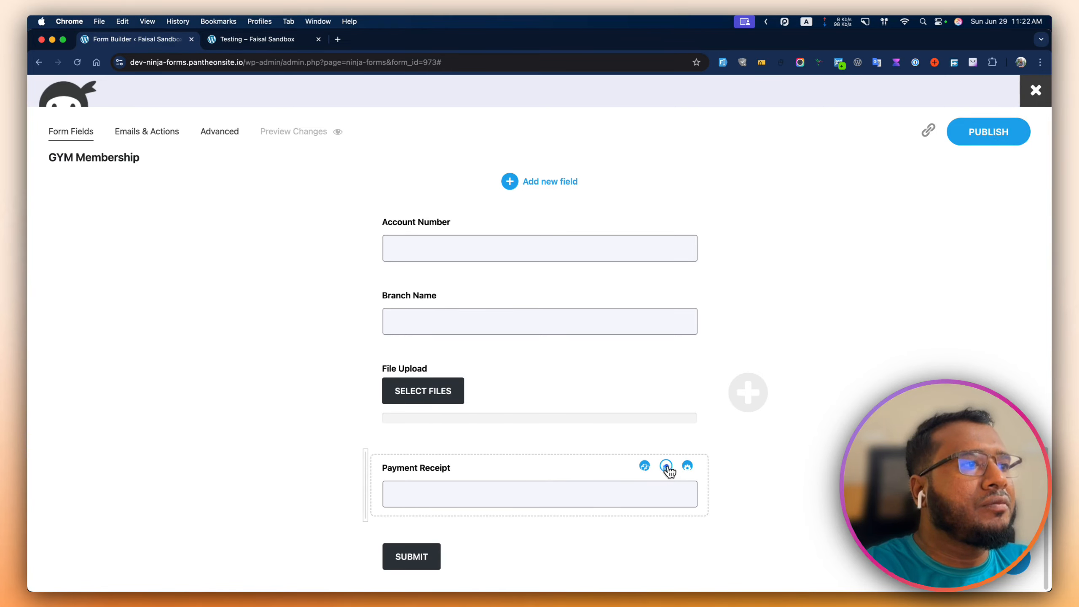
# - Delete the Payment Receipt text field, leaving File Upload as the last field before Submit
pyautogui.click(666, 466)
pyautogui.click(528, 394)
pyautogui.click(678, 170)
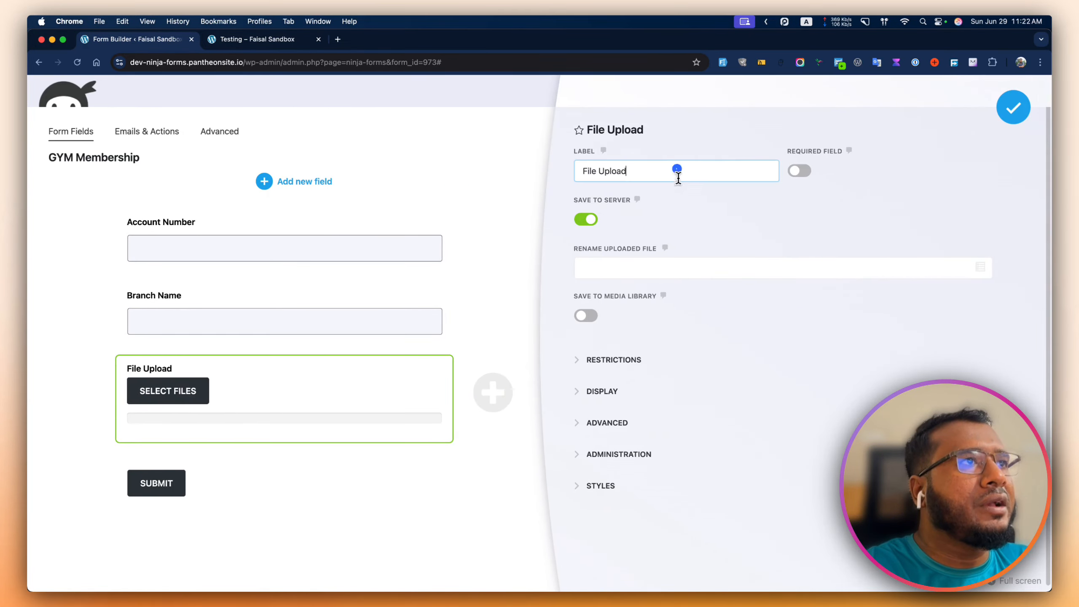
pyautogui.tripleClick(677, 170)
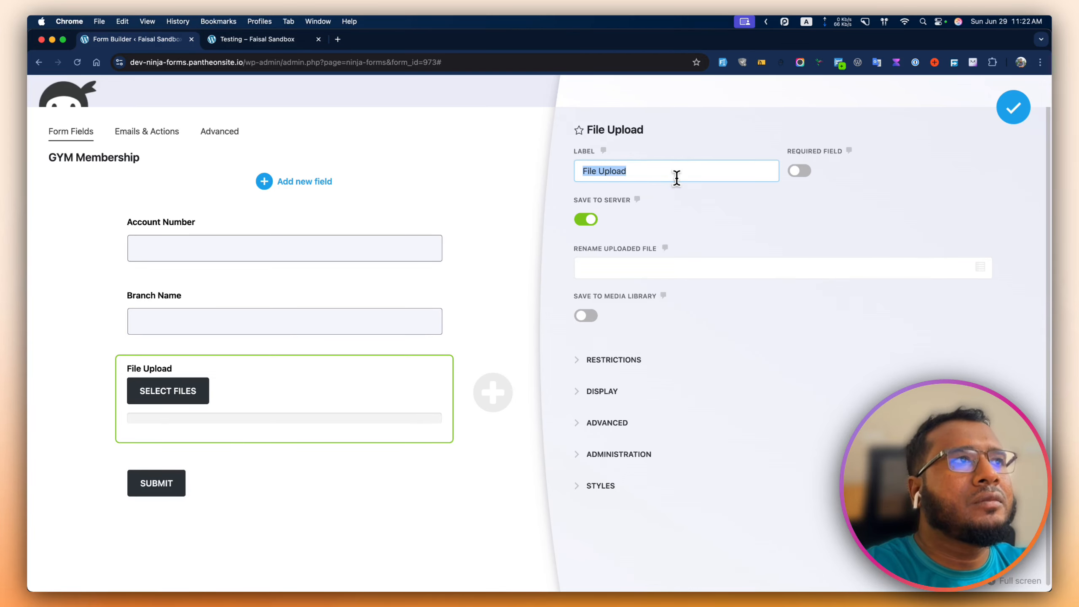
pyautogui.click(1013, 107)
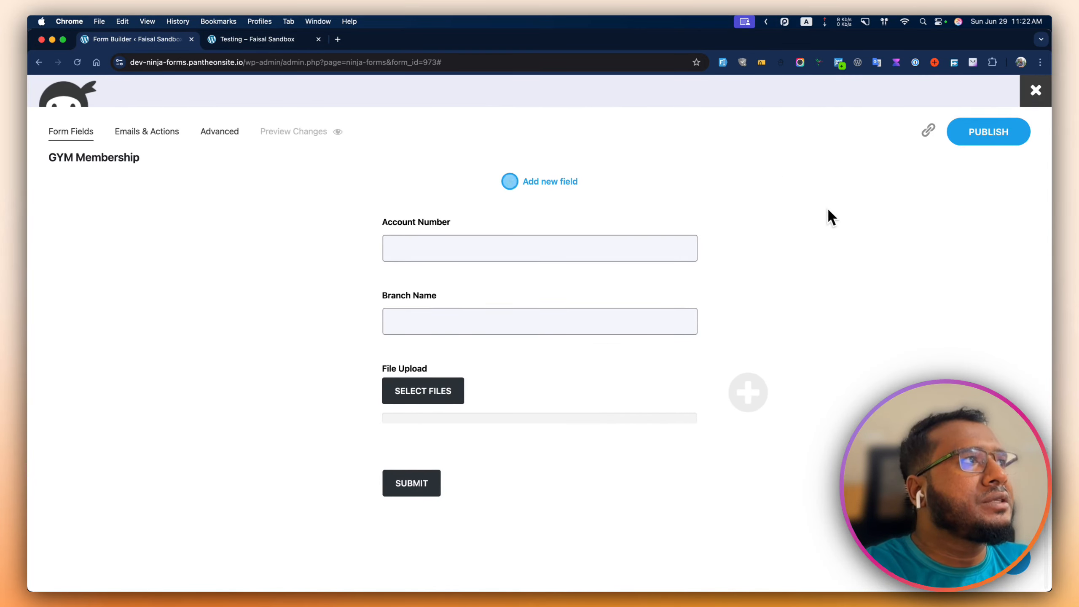
pyautogui.scroll(4, 479, 400)
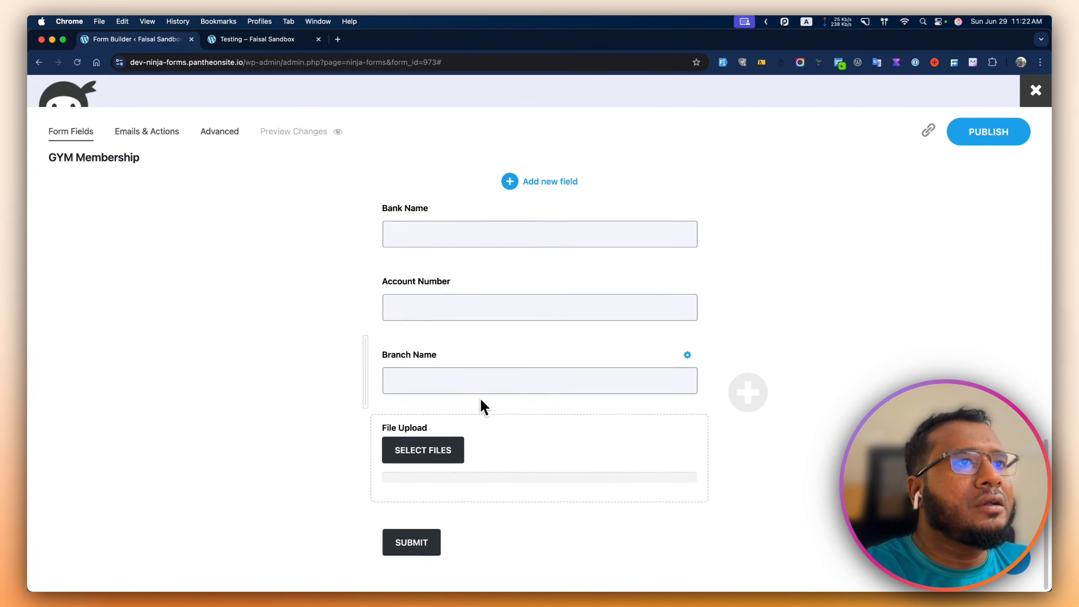
pyautogui.scroll(-1, 478, 421)
pyautogui.scroll(3, 472, 442)
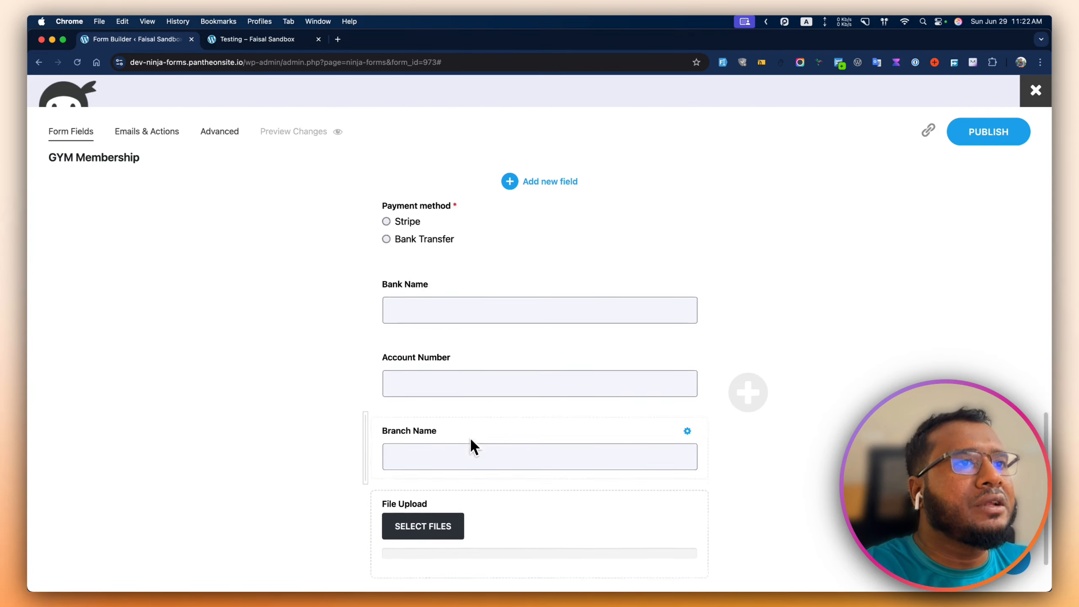
pyautogui.scroll(-3, 469, 435)
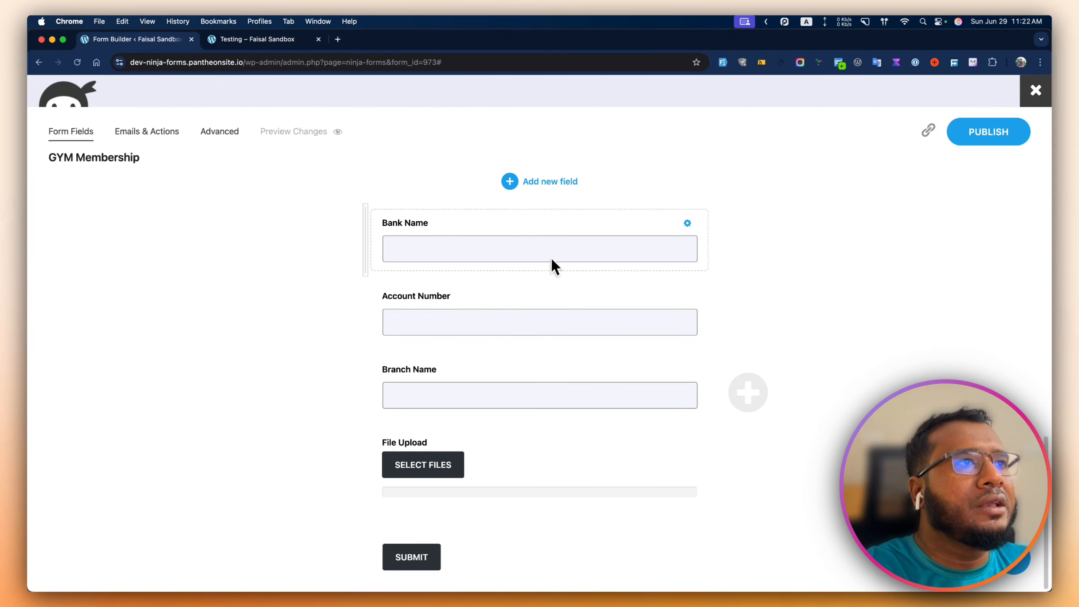
# - Add a Single Line Text field labelled Transaction ID above File Upload
pyautogui.click(556, 182)
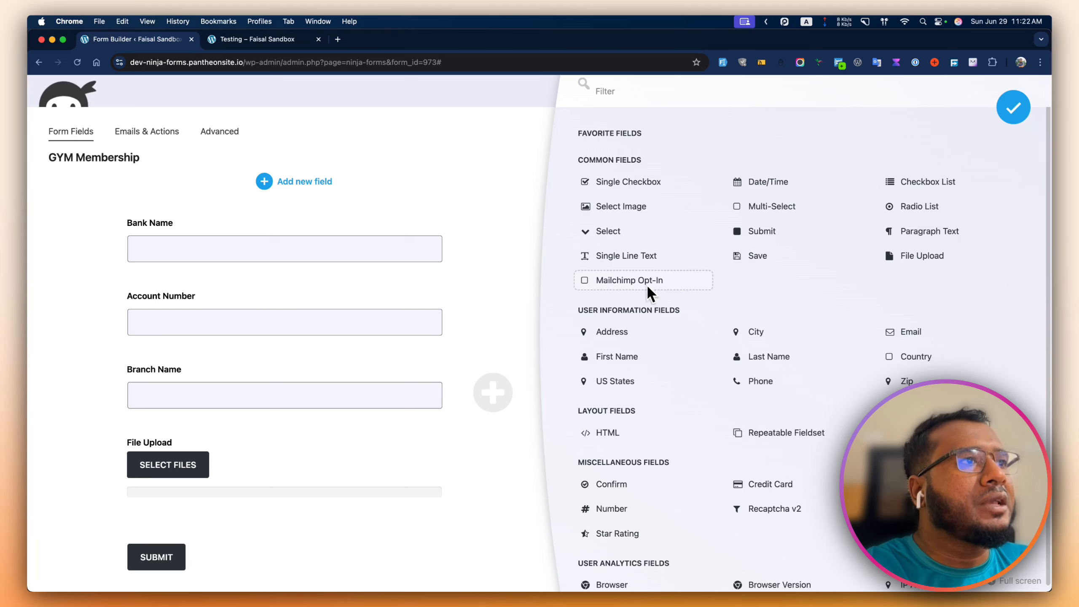
pyautogui.click(652, 257)
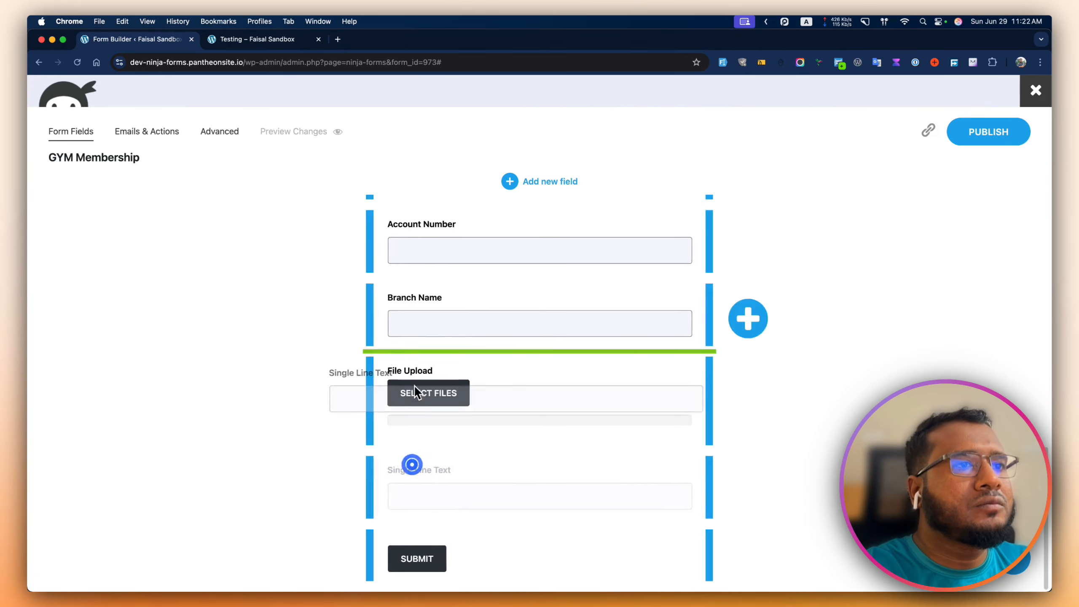
pyautogui.click(665, 175)
pyautogui.write('Transaction ID')
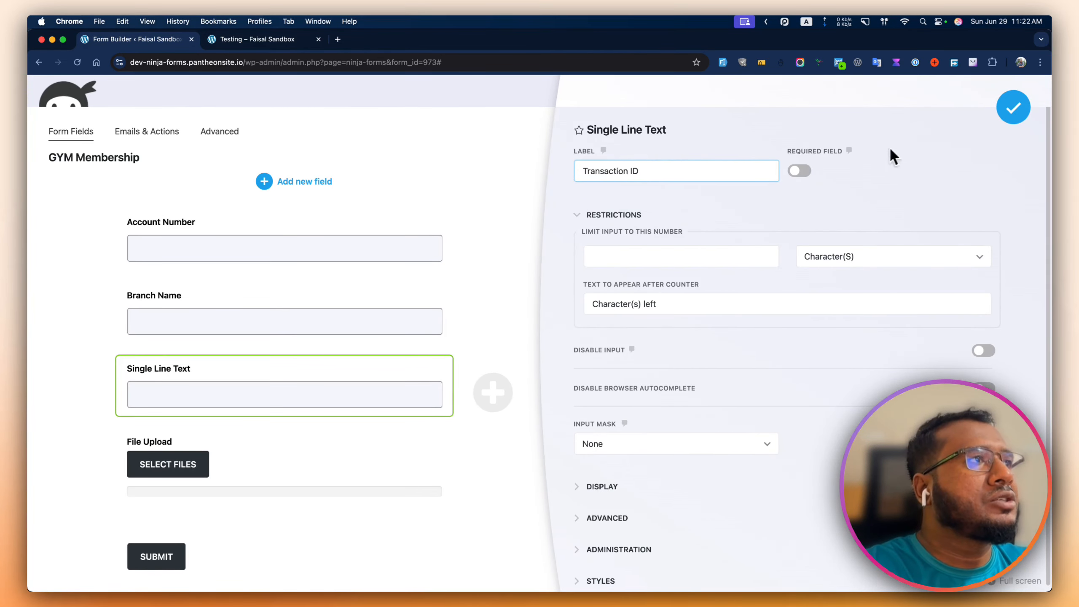
pyautogui.click(1012, 107)
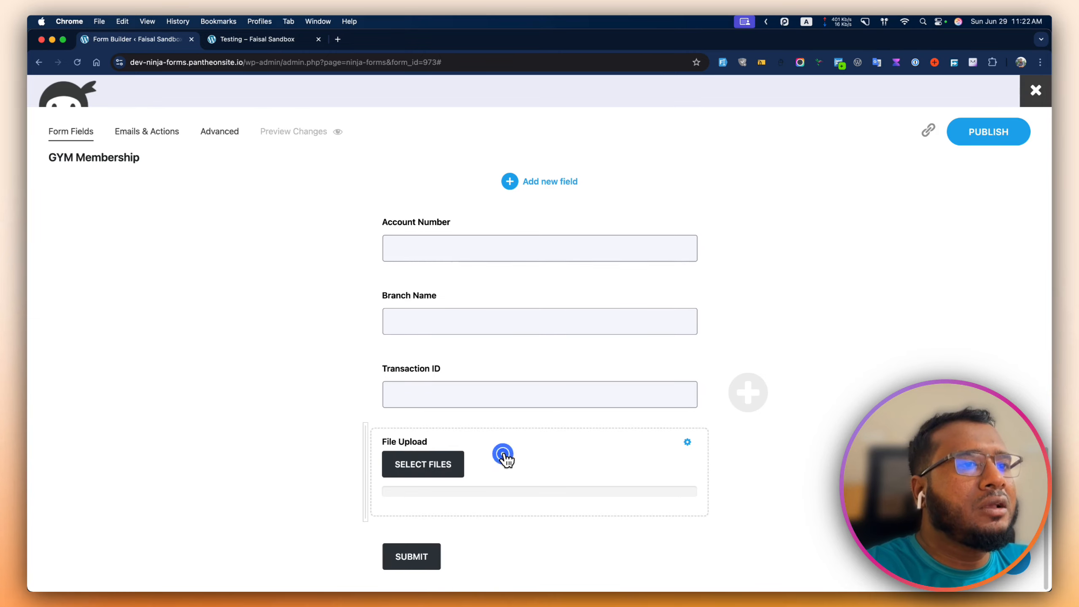
pyautogui.click(503, 454)
# - Label the File Upload field Payment Receipt and switch on Required Field
pyautogui.click(651, 171)
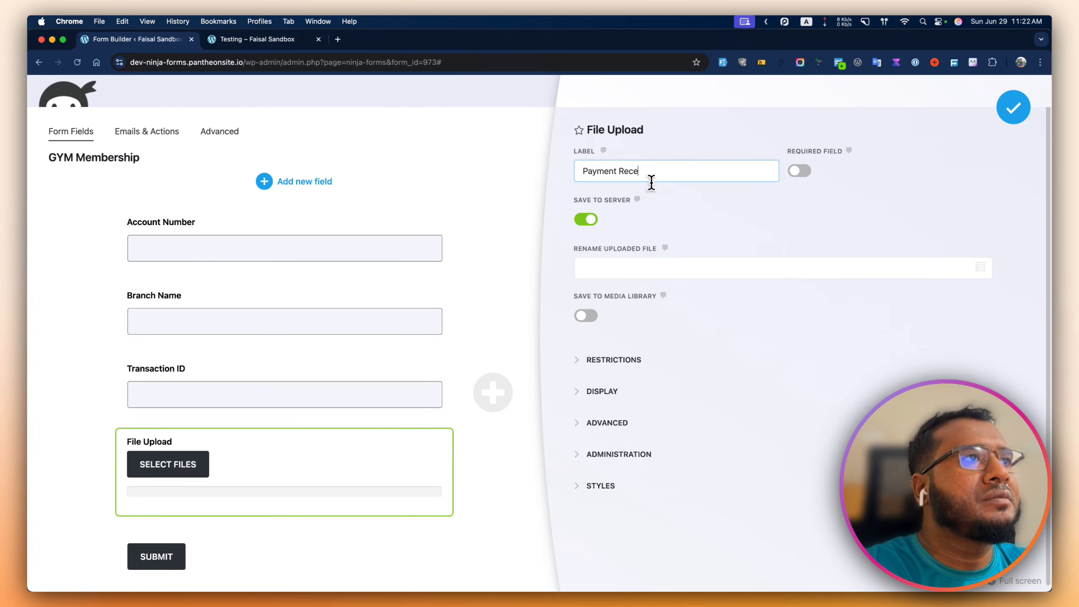
pyautogui.click(801, 171)
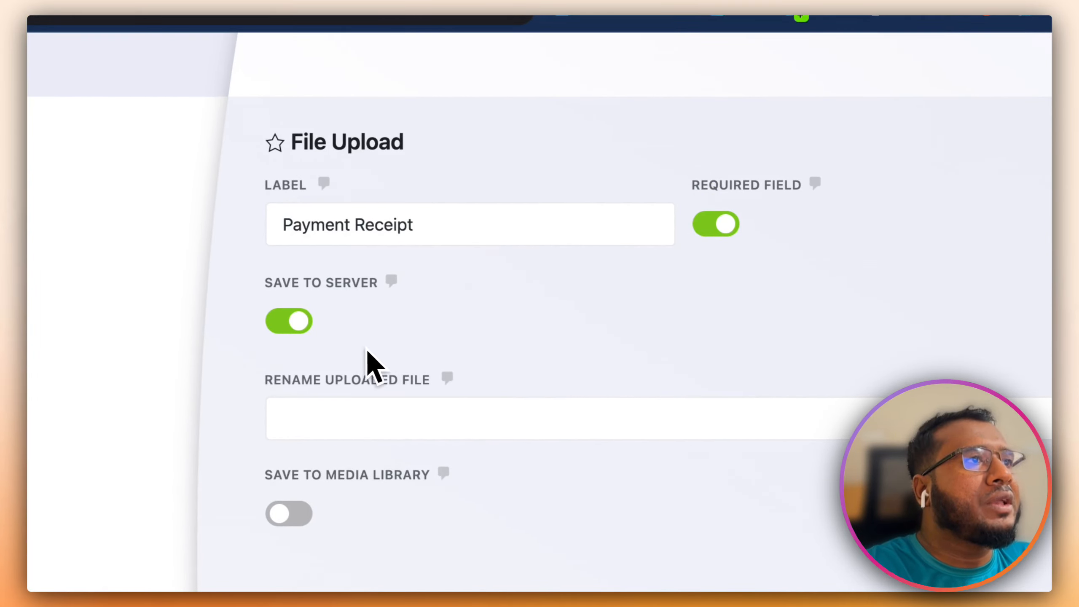
pyautogui.click(397, 283)
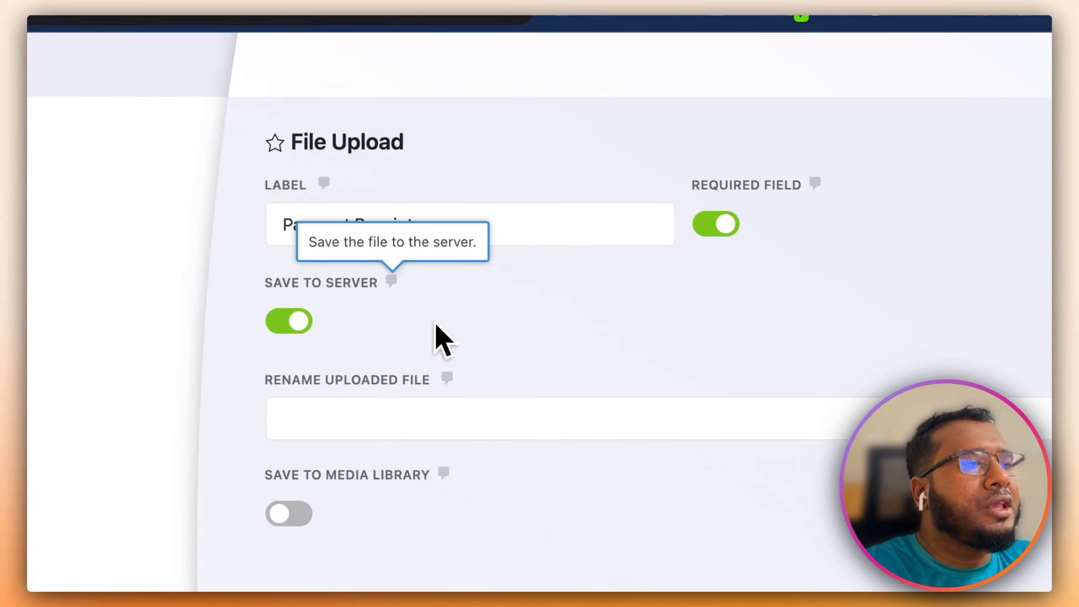
pyautogui.click(408, 343)
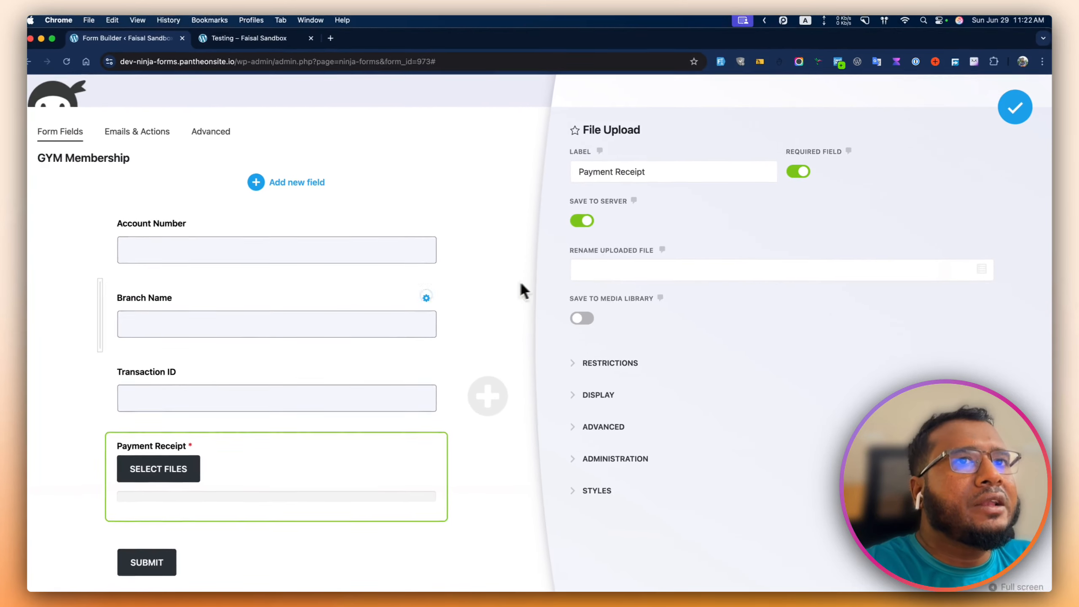
pyautogui.scroll(3, 301, 299)
pyautogui.scroll(10, 225, 309)
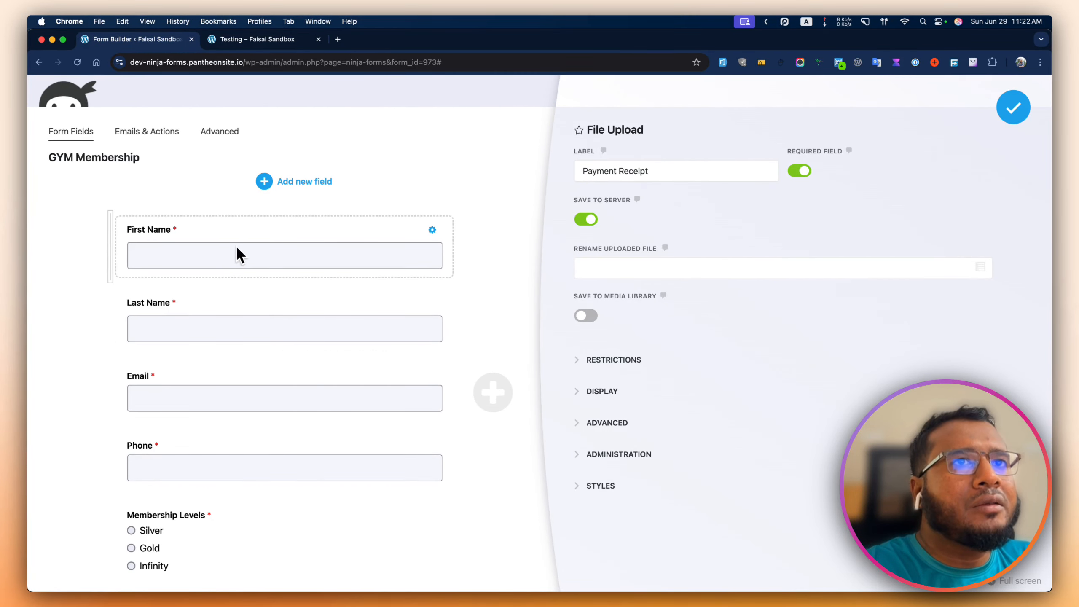
pyautogui.click(595, 275)
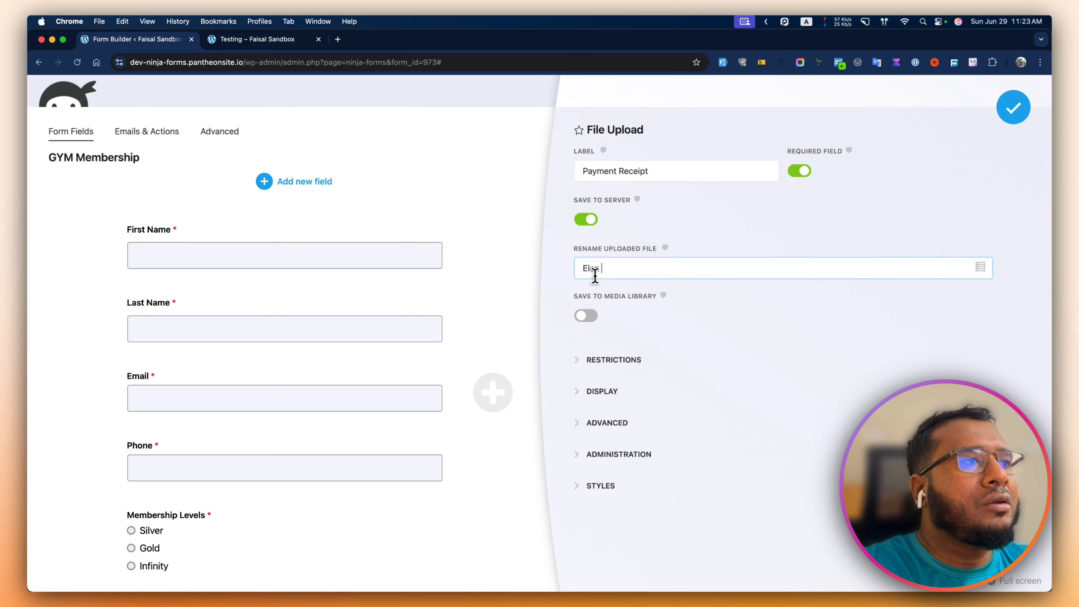
pyautogui.scroll(-3, 330, 353)
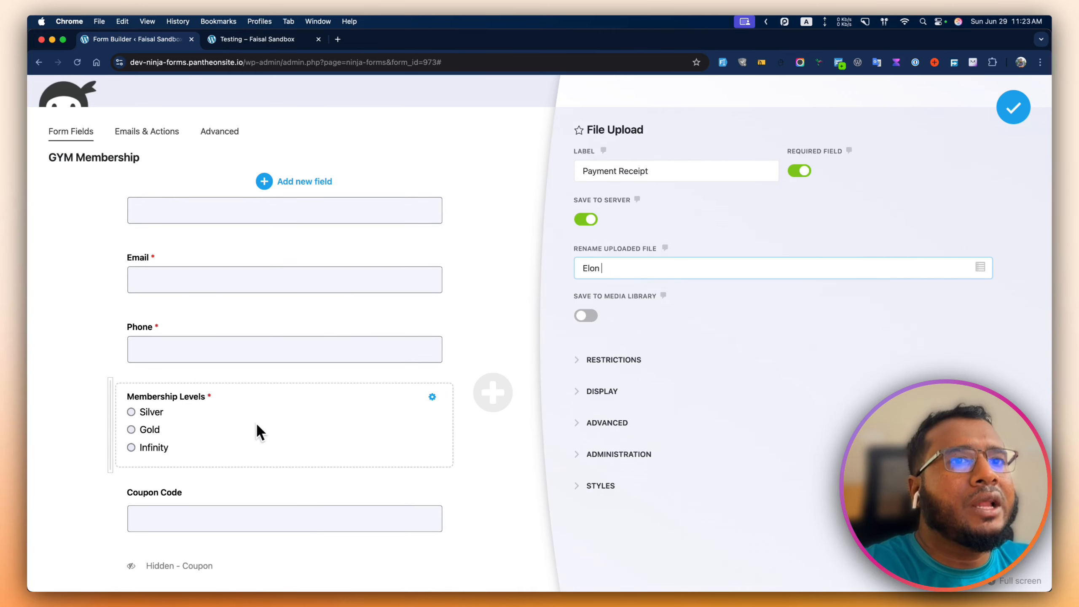
pyautogui.write('-')
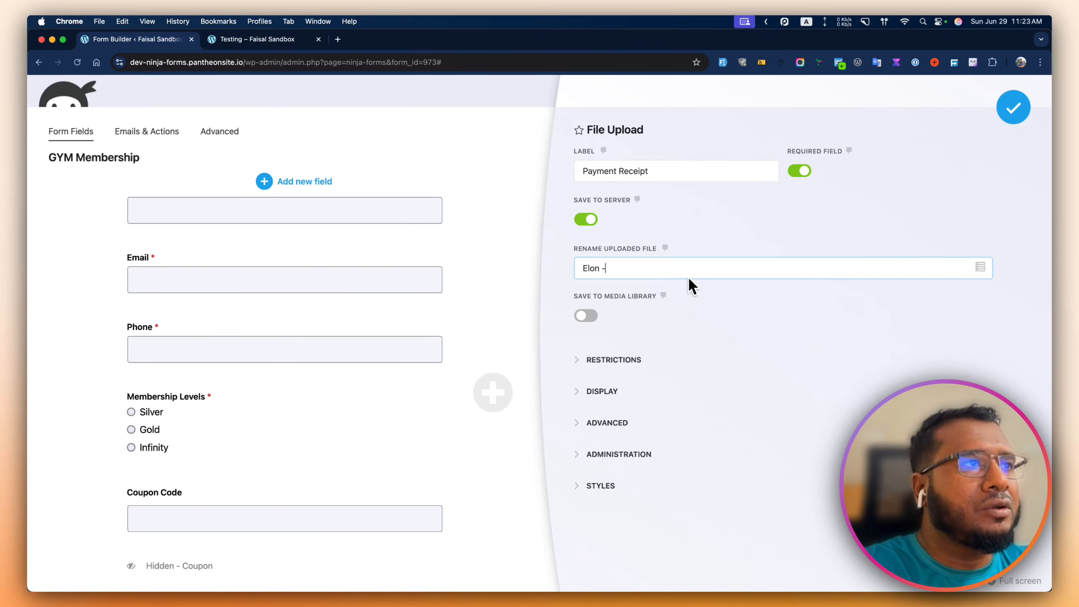
pyautogui.write(' Silver -')
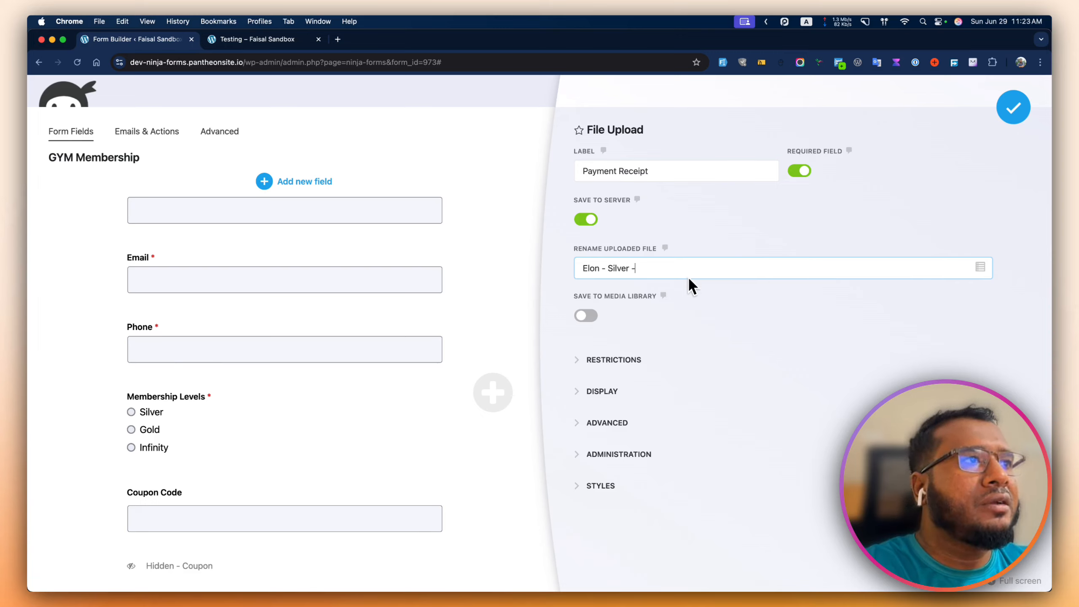
pyautogui.scroll(-10, 372, 368)
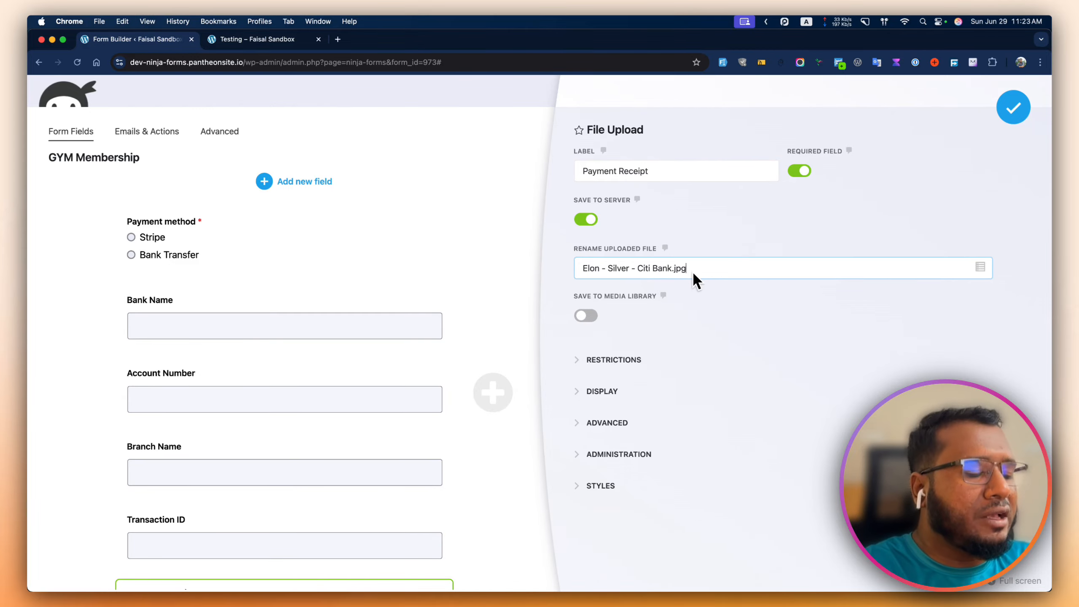
pyautogui.press('super+a')
pyautogui.press('BackSpace')
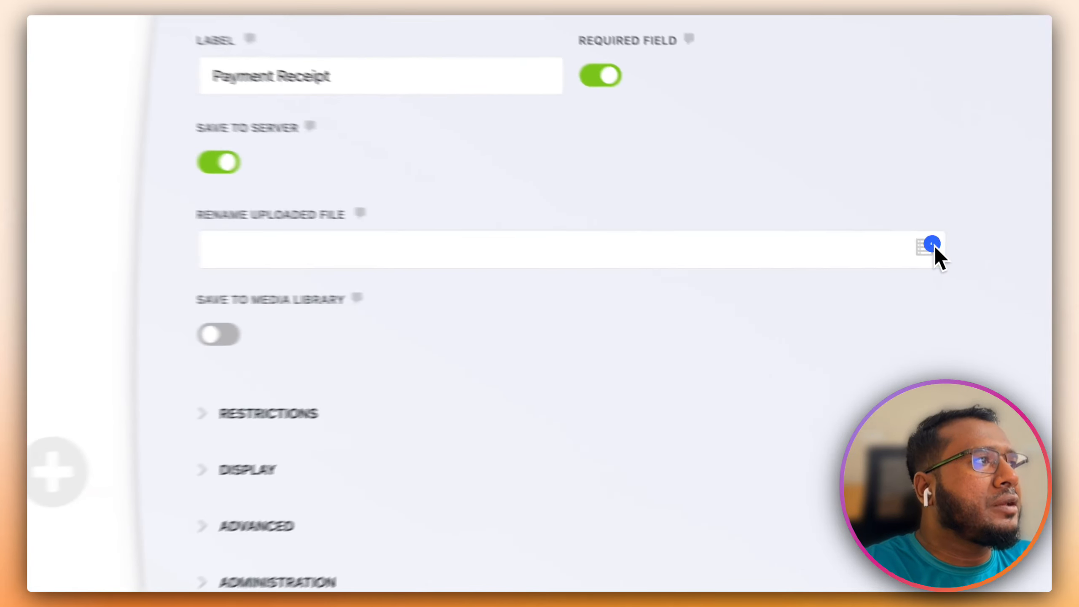
# - Build the rename pattern from First Name, Last Name and Membership Levels merge tags, dash-separated
pyautogui.click(980, 267)
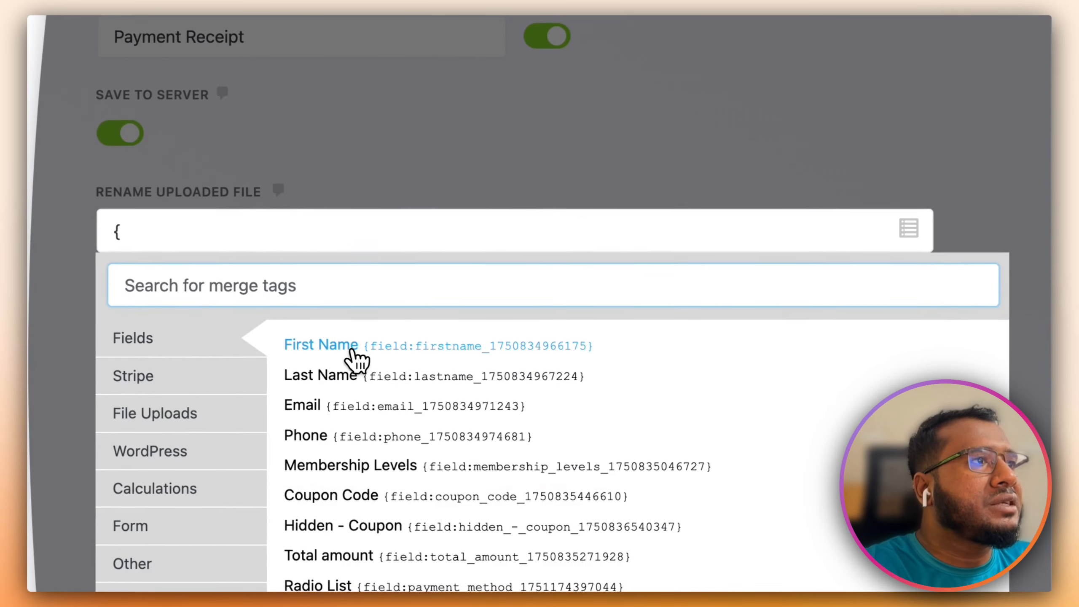
pyautogui.click(355, 351)
pyautogui.click(909, 228)
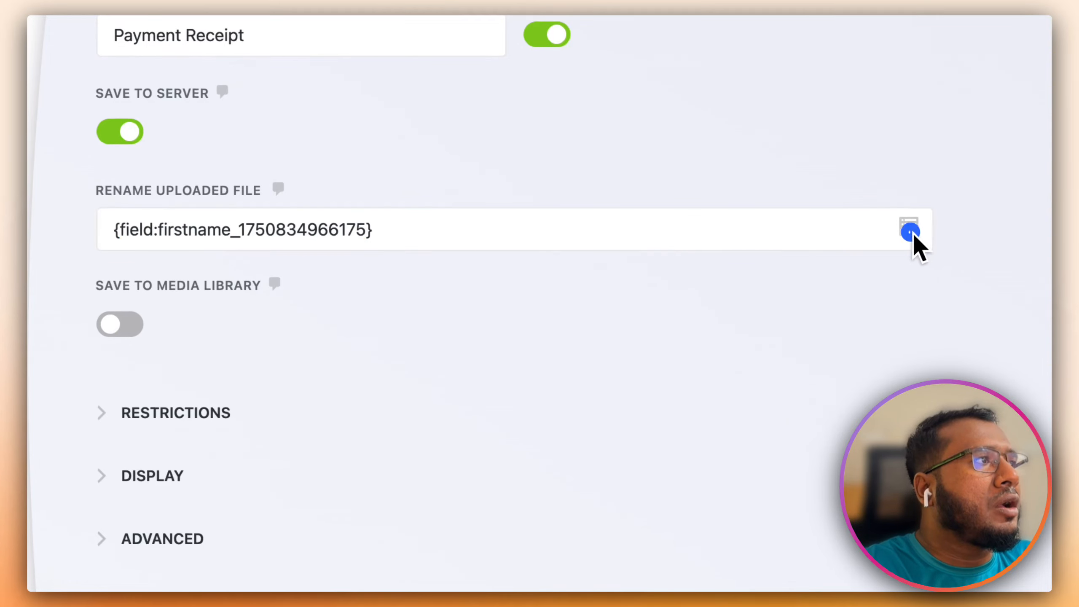
pyautogui.click(342, 369)
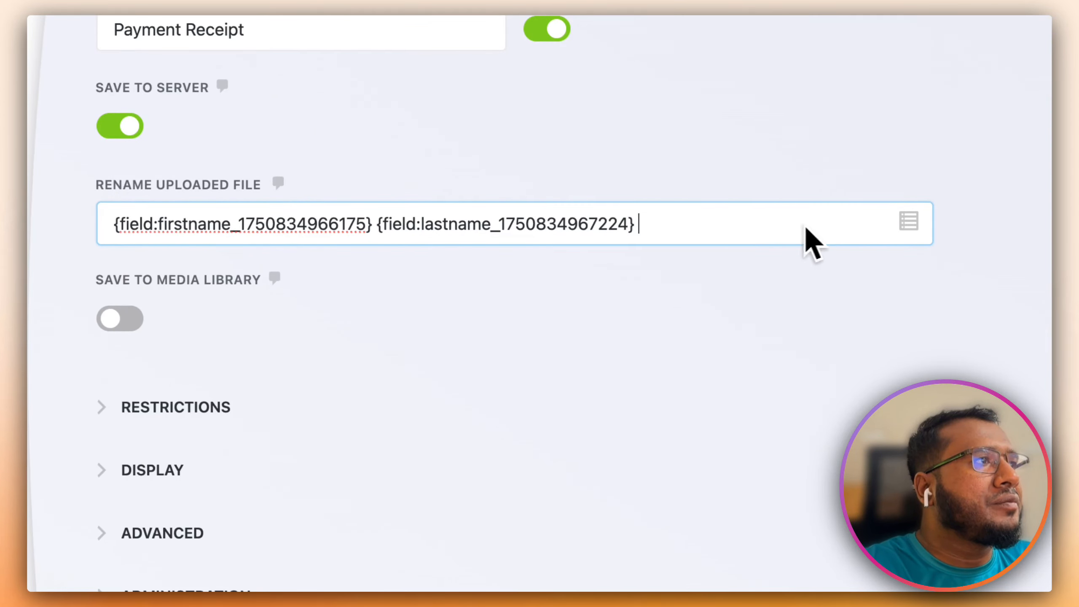
pyautogui.scroll(-1, 806, 241)
pyautogui.click(907, 197)
pyautogui.click(675, 206)
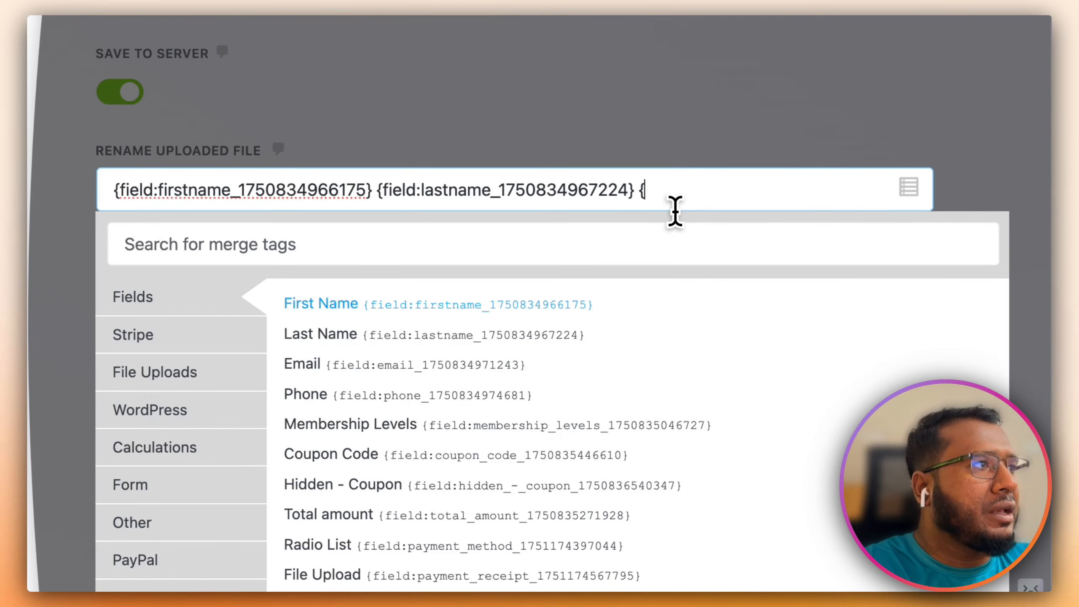
pyautogui.click(406, 425)
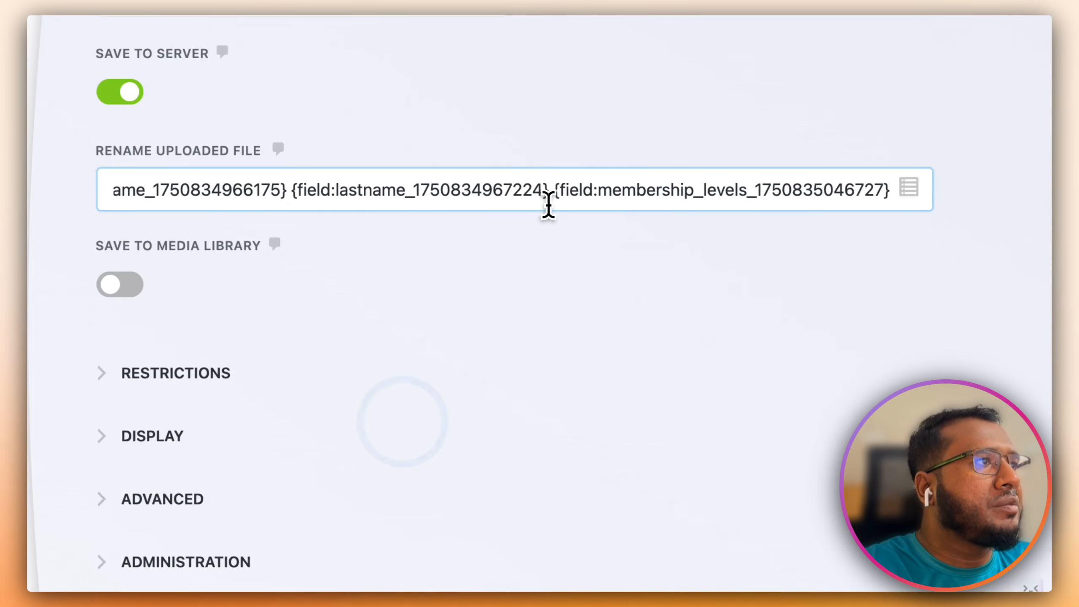
pyautogui.click(548, 191)
pyautogui.write('-')
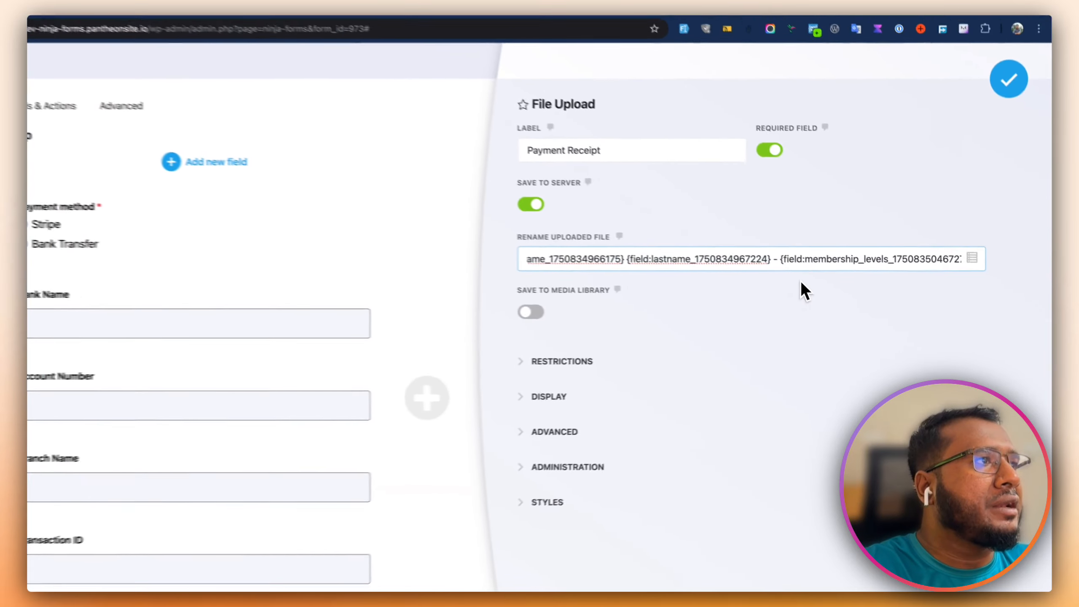
pyautogui.press('super+Right')
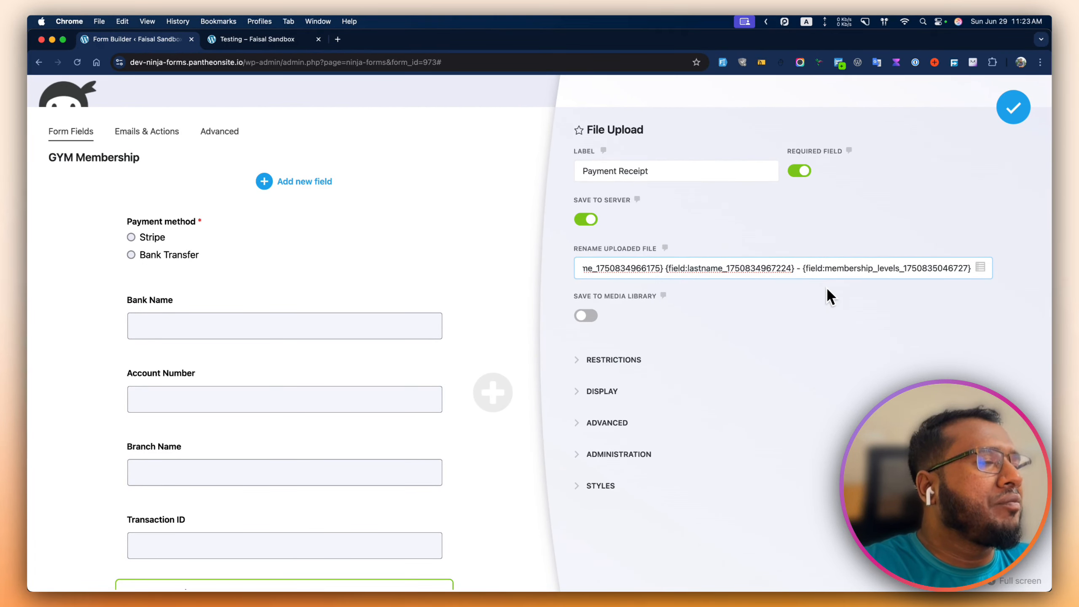
# - Search the form's field merge tags for 'bank'
pyautogui.write('-')
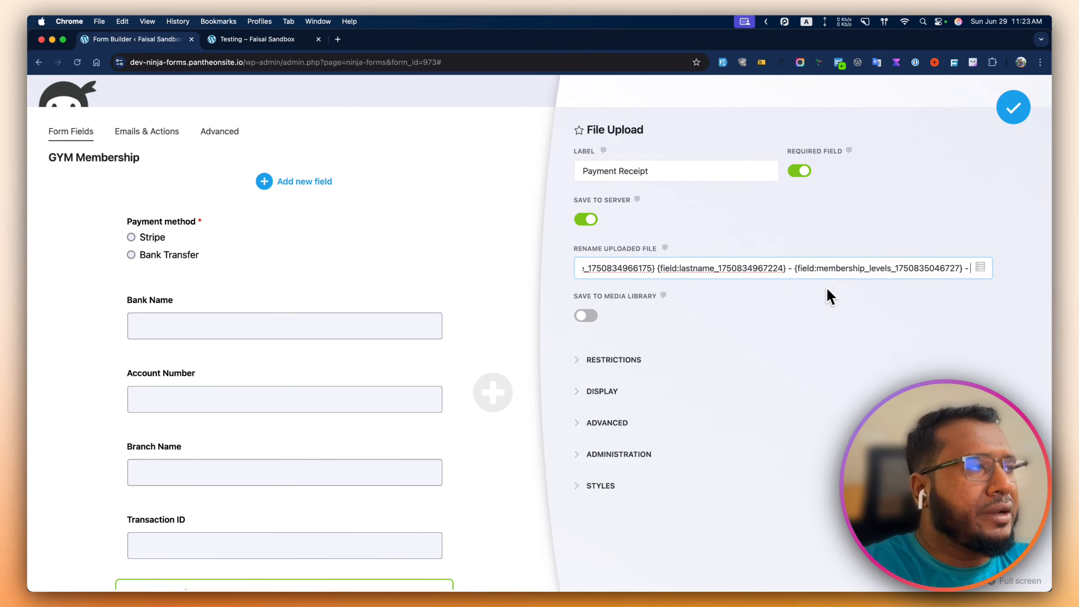
pyautogui.click(976, 268)
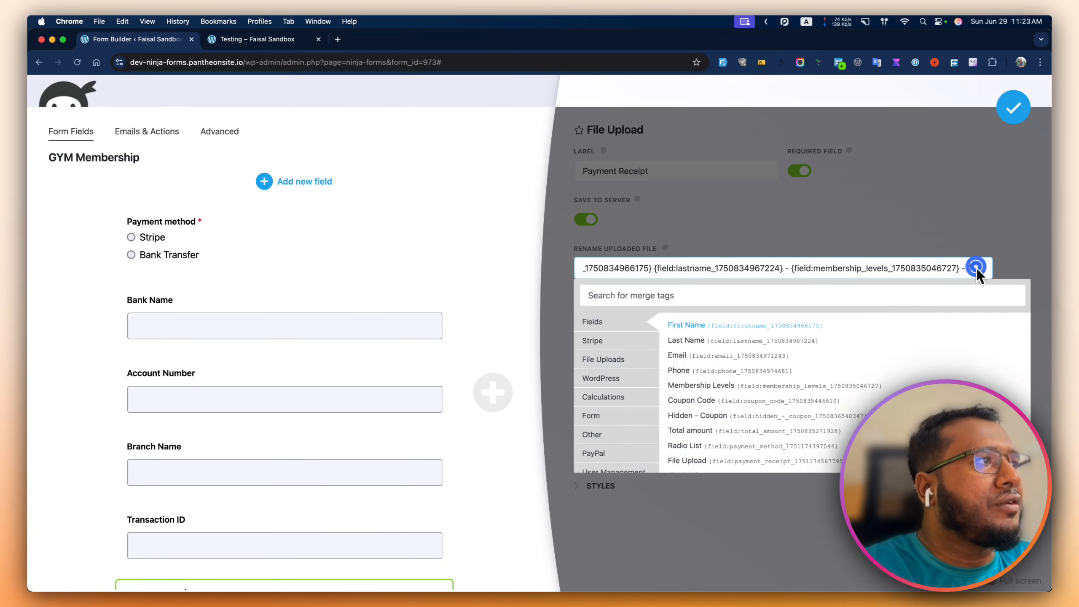
pyautogui.scroll(-1, 714, 444)
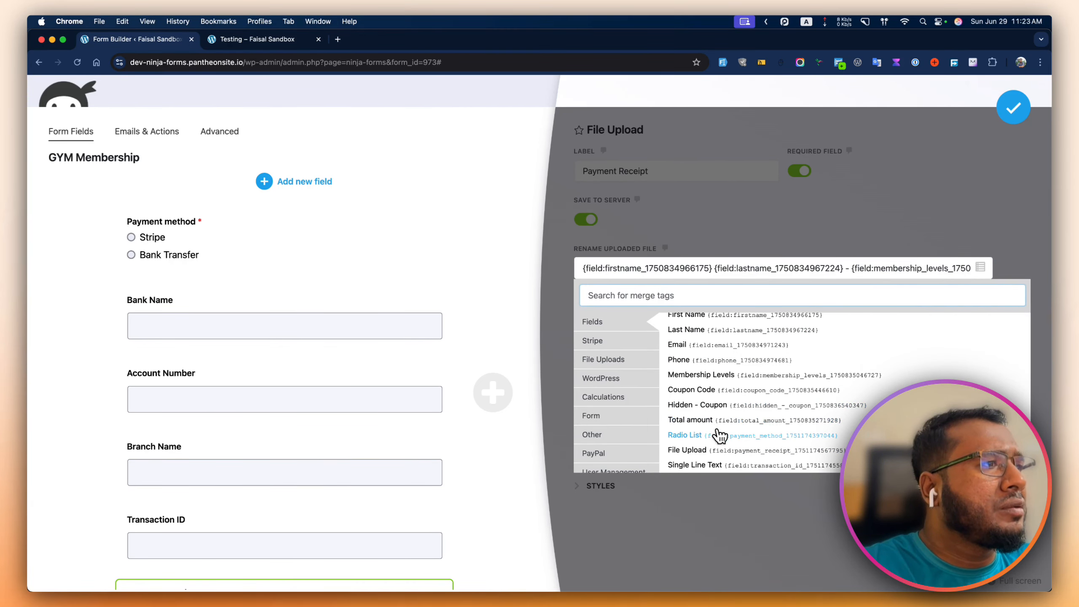
pyautogui.click(623, 322)
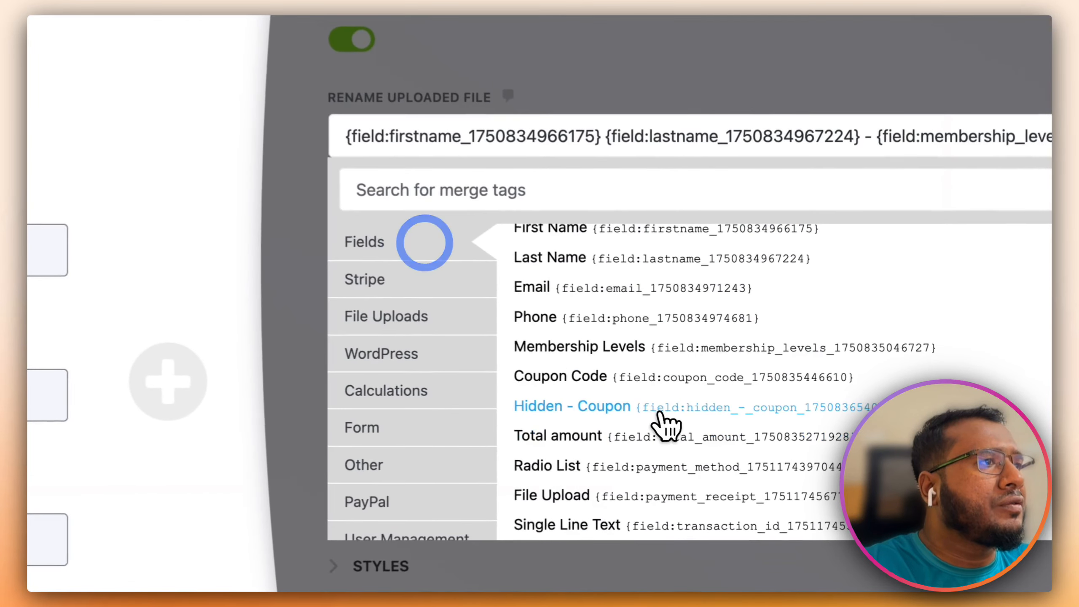
pyautogui.scroll(1, 627, 352)
pyautogui.scroll(-1, 626, 348)
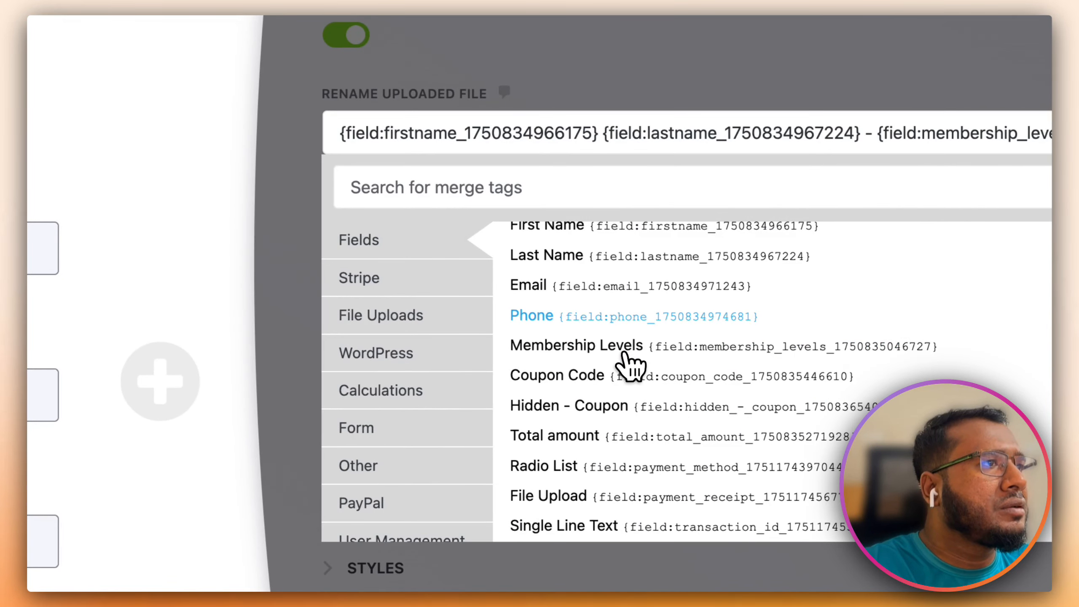
pyautogui.click(607, 200)
pyautogui.write('ba')
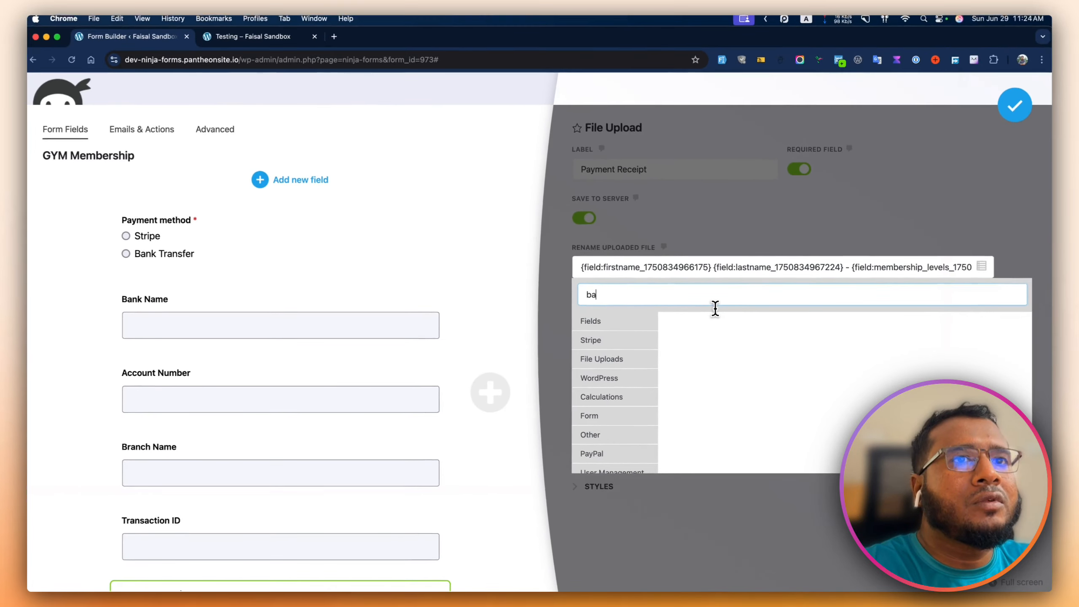
pyautogui.press('BackSpace')
pyautogui.press('BackSpace')
pyautogui.write('ban')
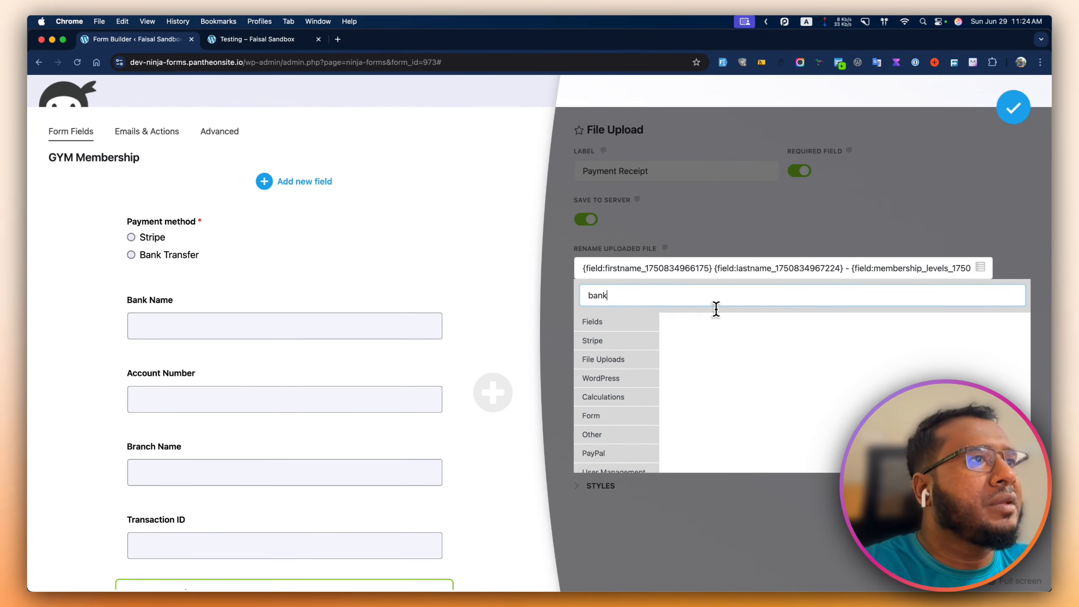
pyautogui.write('k')
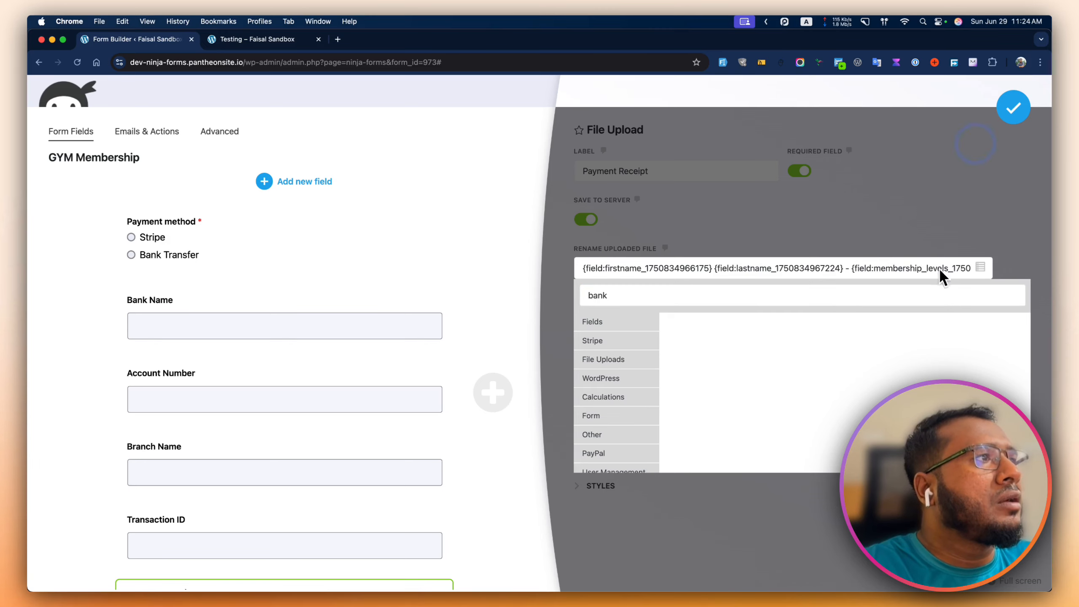
pyautogui.click(617, 328)
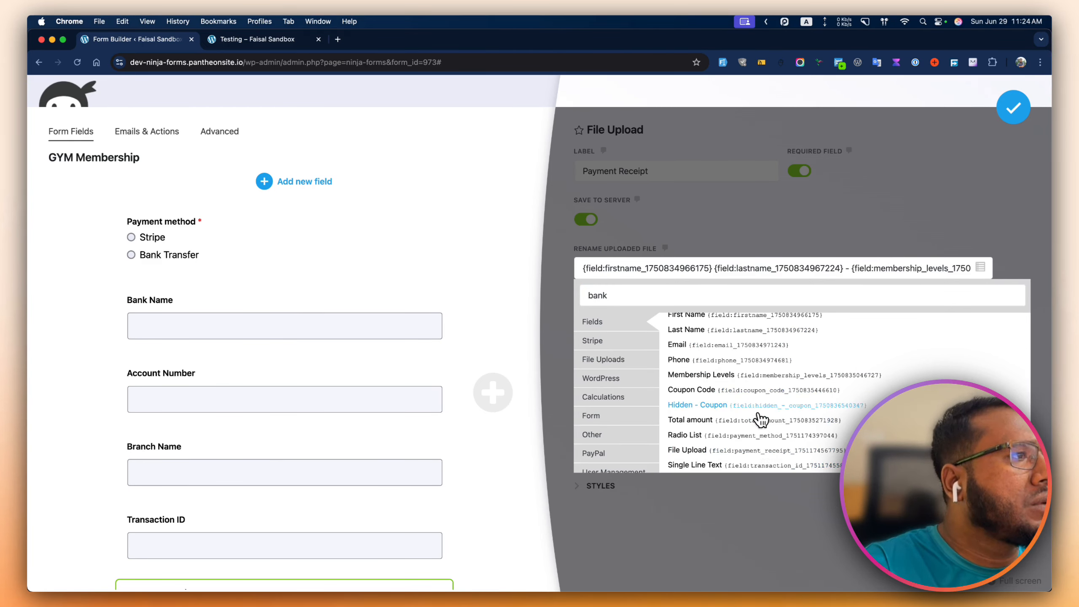
pyautogui.scroll(1, 807, 340)
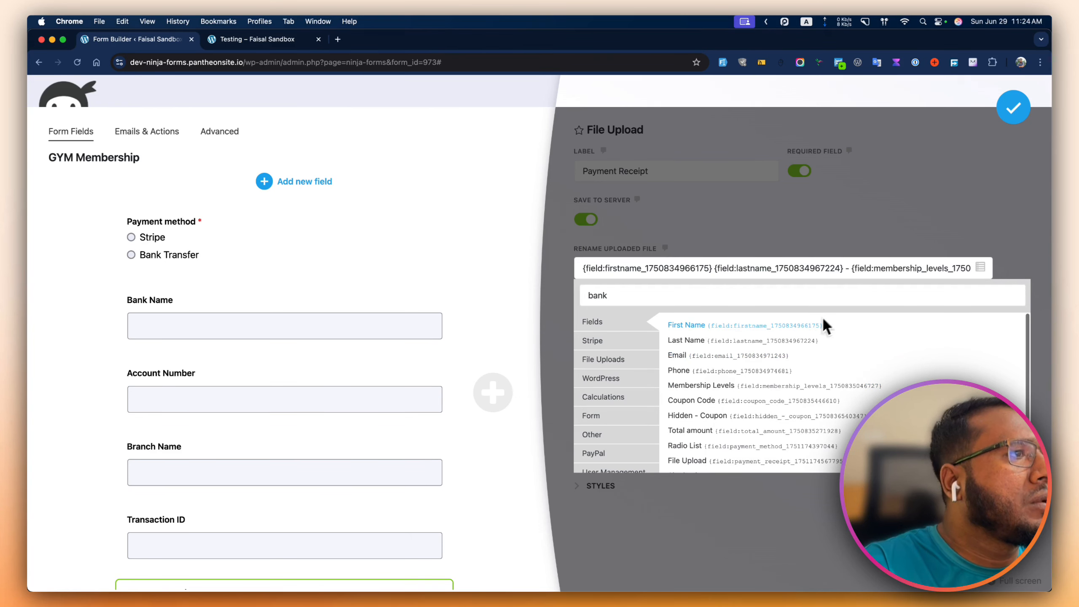
# - Delete the trailing dash so the rename pattern ends with the membership level tag
pyautogui.click(1012, 121)
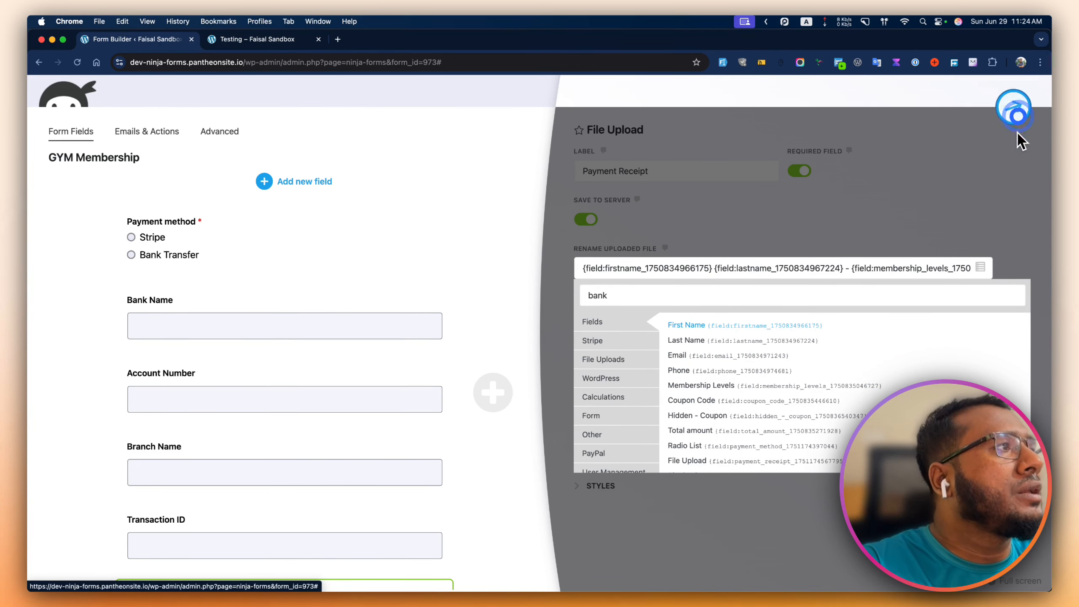
pyautogui.click(916, 234)
pyautogui.click(823, 274)
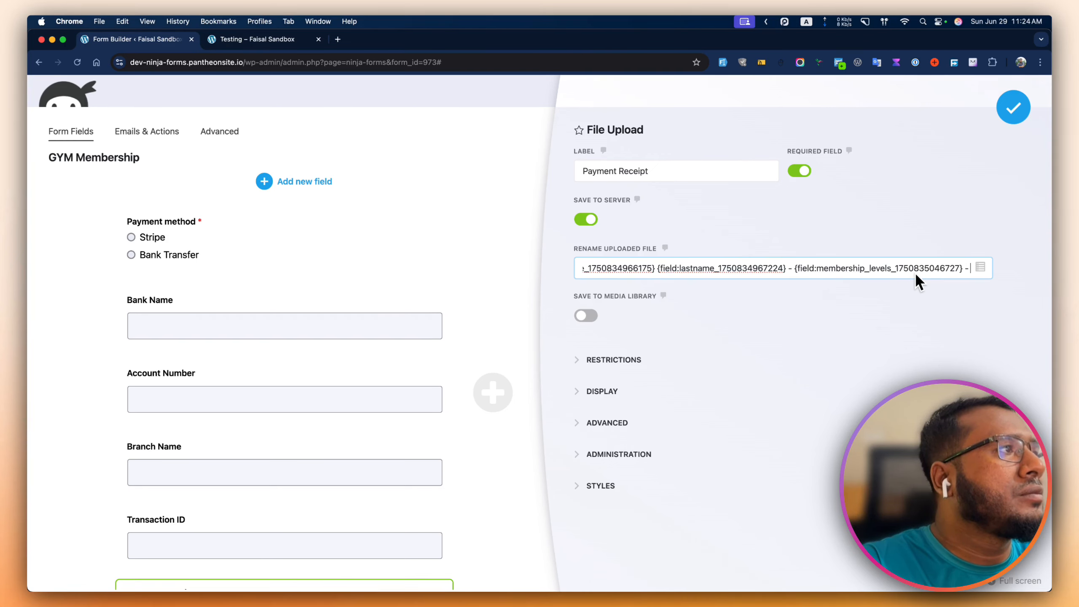
pyautogui.press('BackSpace')
pyautogui.press('BackSpace')
pyautogui.press('BackSpace')
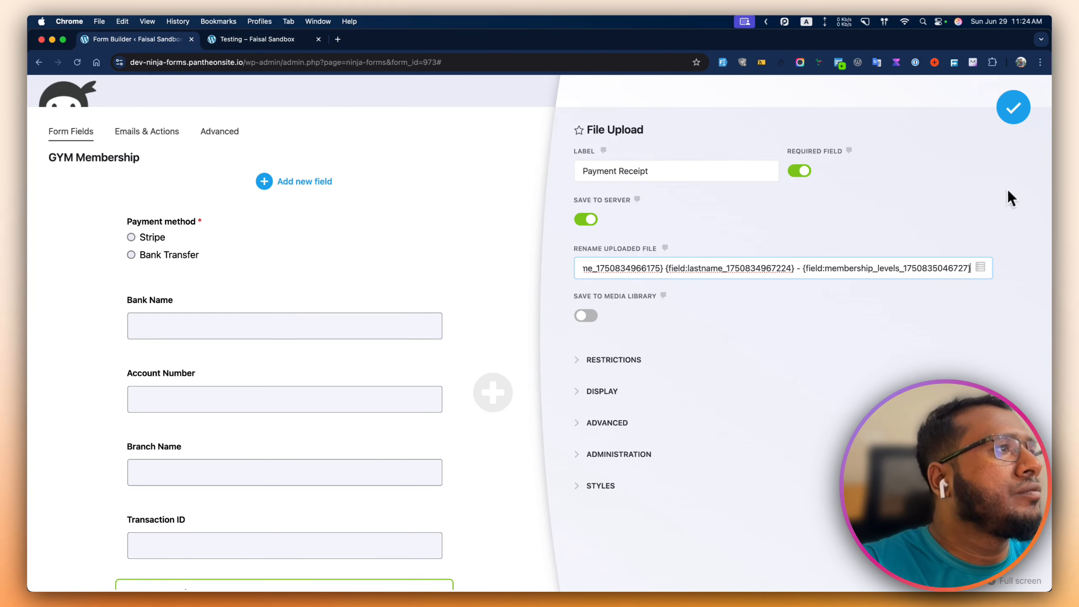
pyautogui.click(1019, 113)
# - Publish the form, reload the builder, and reopen Payment Receipt's rename pattern
pyautogui.click(1016, 131)
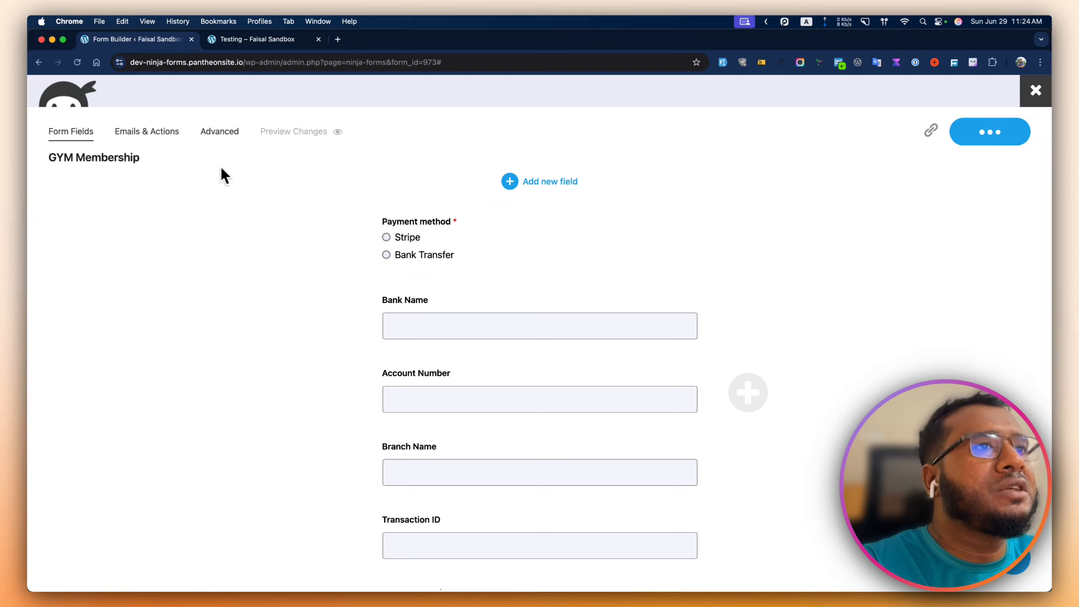
pyautogui.click(77, 62)
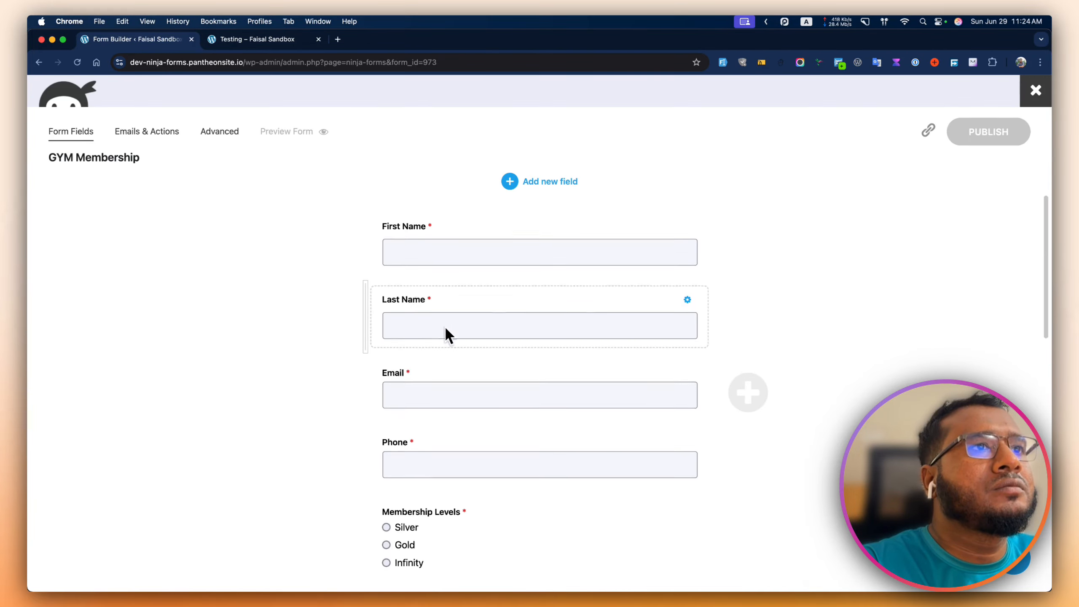
pyautogui.scroll(-15, 446, 330)
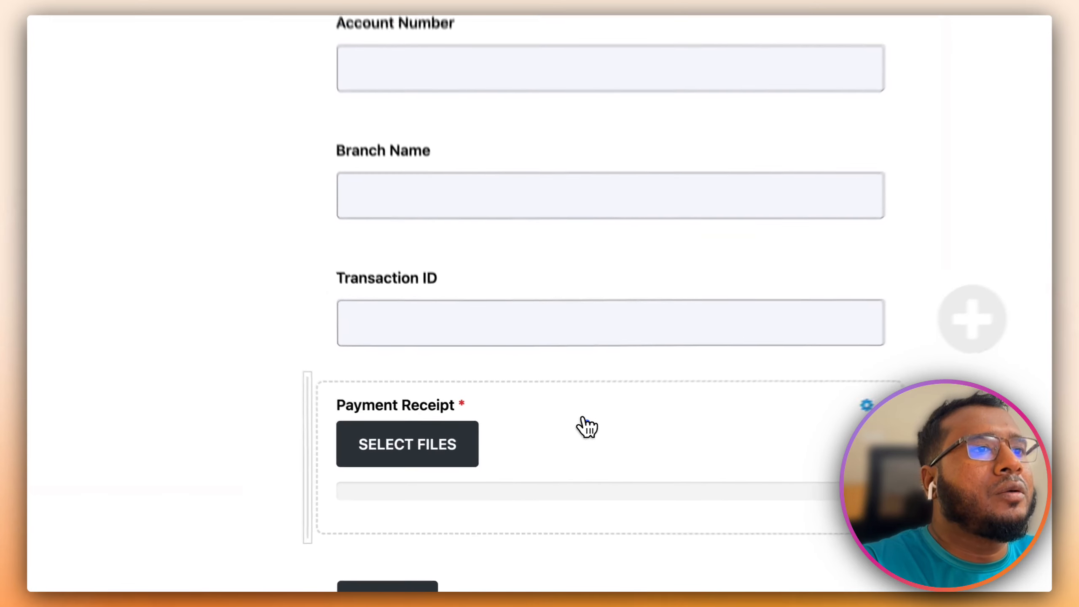
pyautogui.click(587, 426)
pyautogui.click(754, 232)
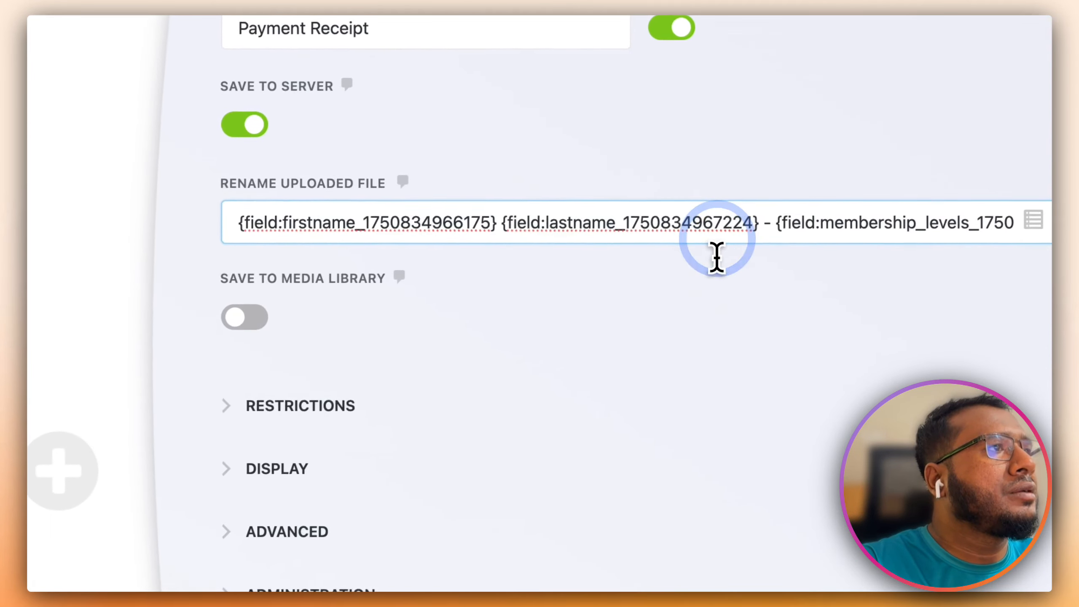
pyautogui.click(761, 230)
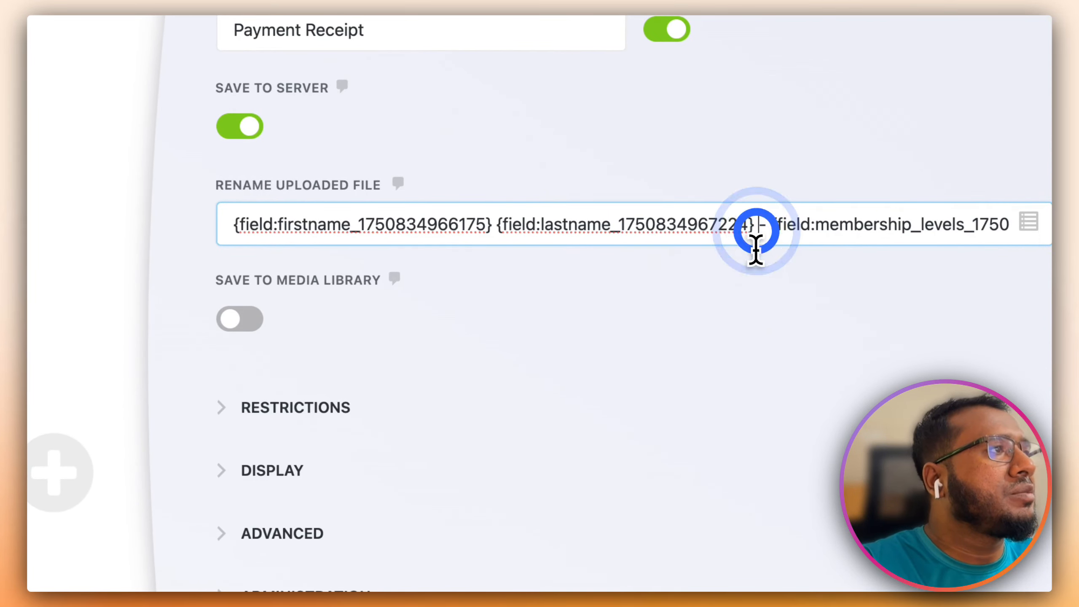
pyautogui.press('super+Right')
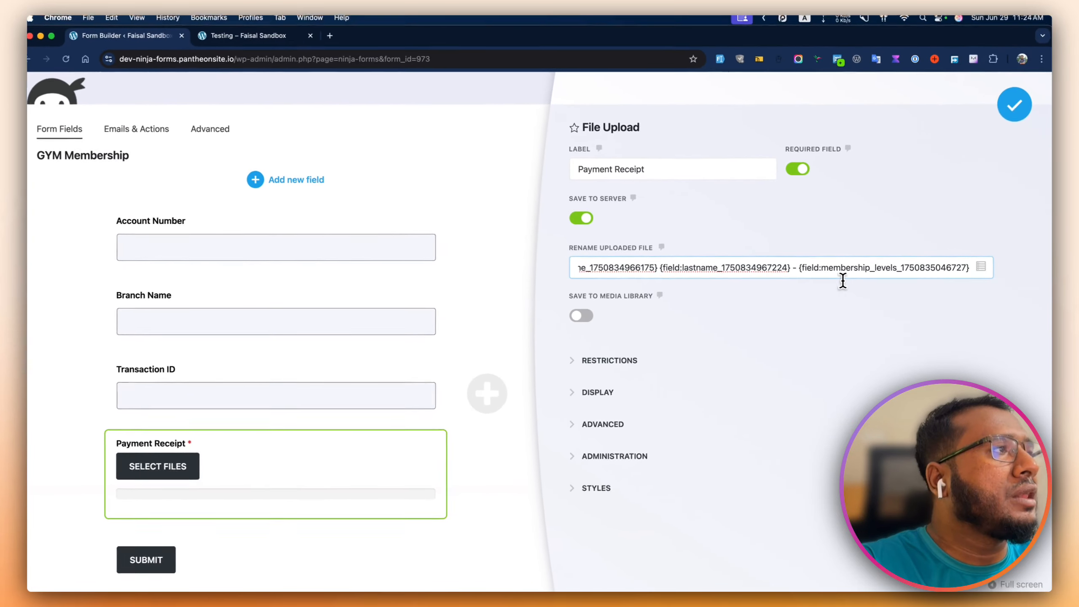
# - Append the Bank Name merge tag, dash-separated, after the membership level in the Payment Receipt rename pattern
pyautogui.press('super+Left')
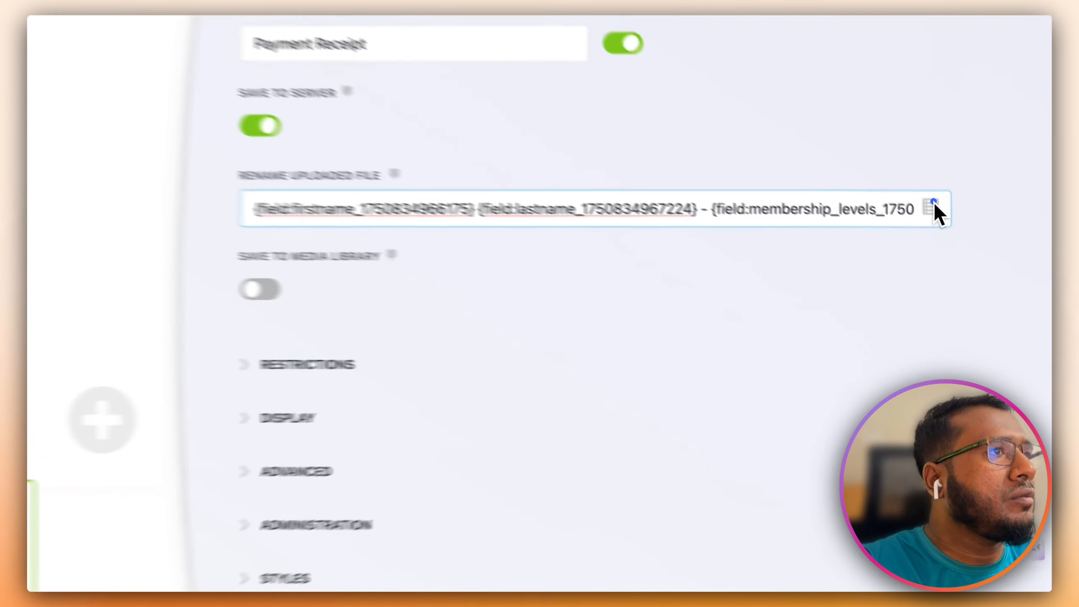
pyautogui.click(980, 267)
pyautogui.scroll(-3, 764, 378)
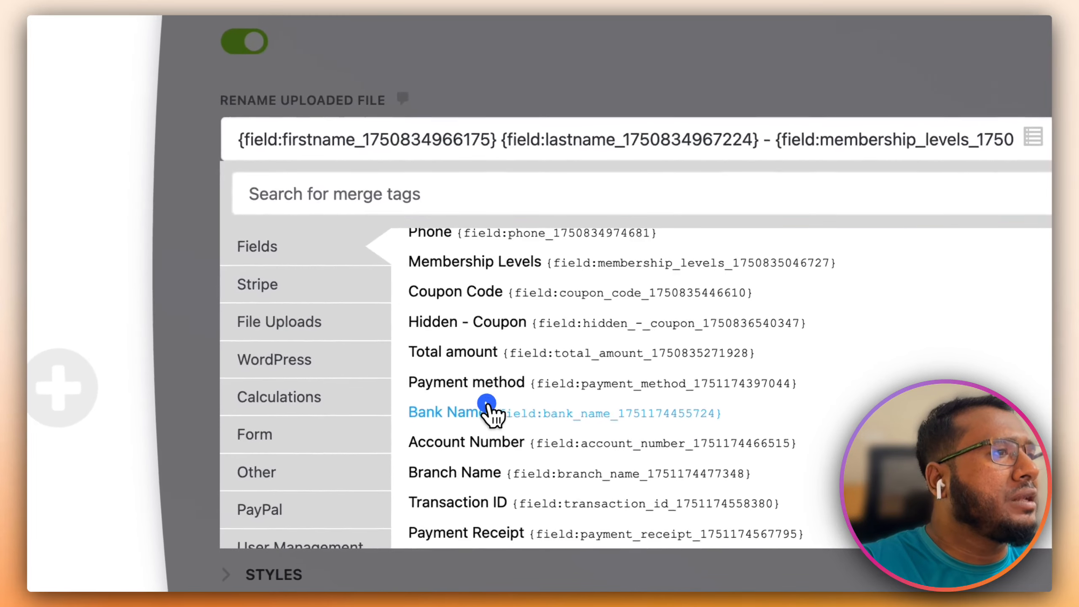
pyautogui.click(416, 457)
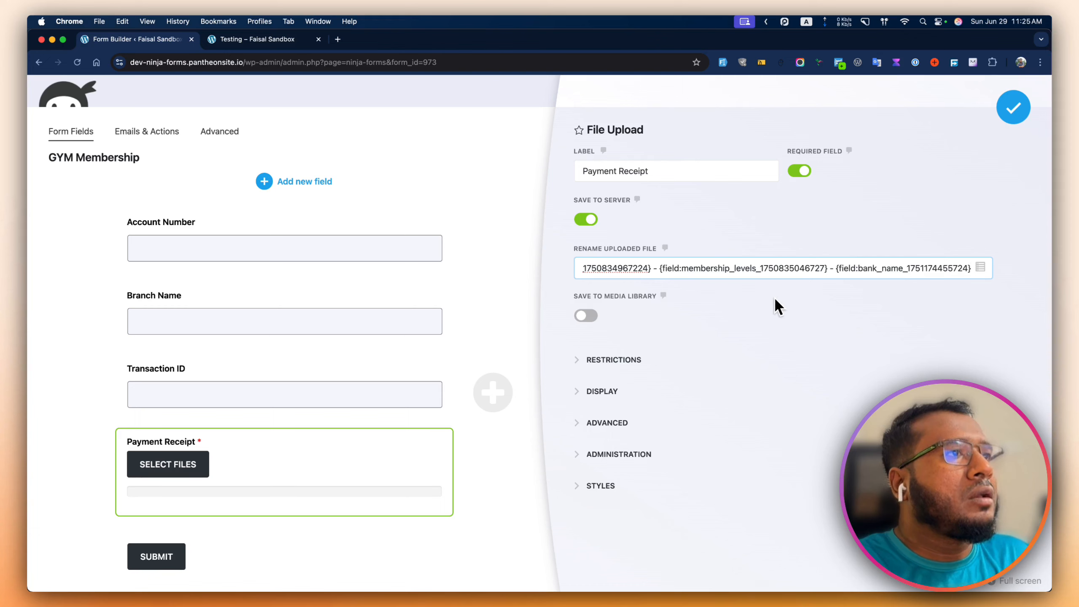
pyautogui.click(613, 301)
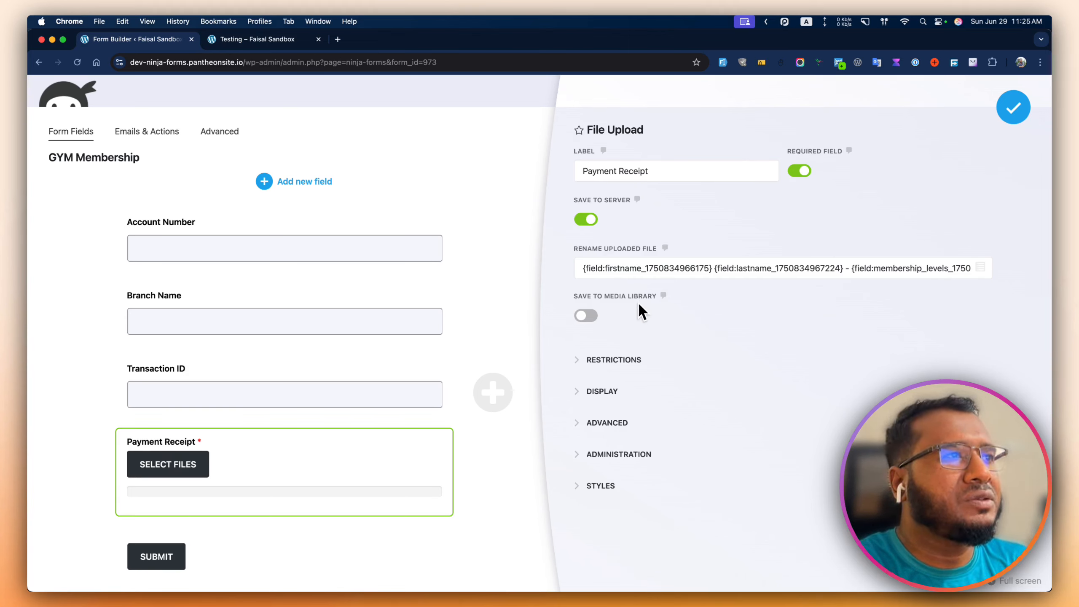
# - Restrict the Payment Receipt's allowed file types to pdf, jpg, jpeg, heic and png
pyautogui.click(627, 360)
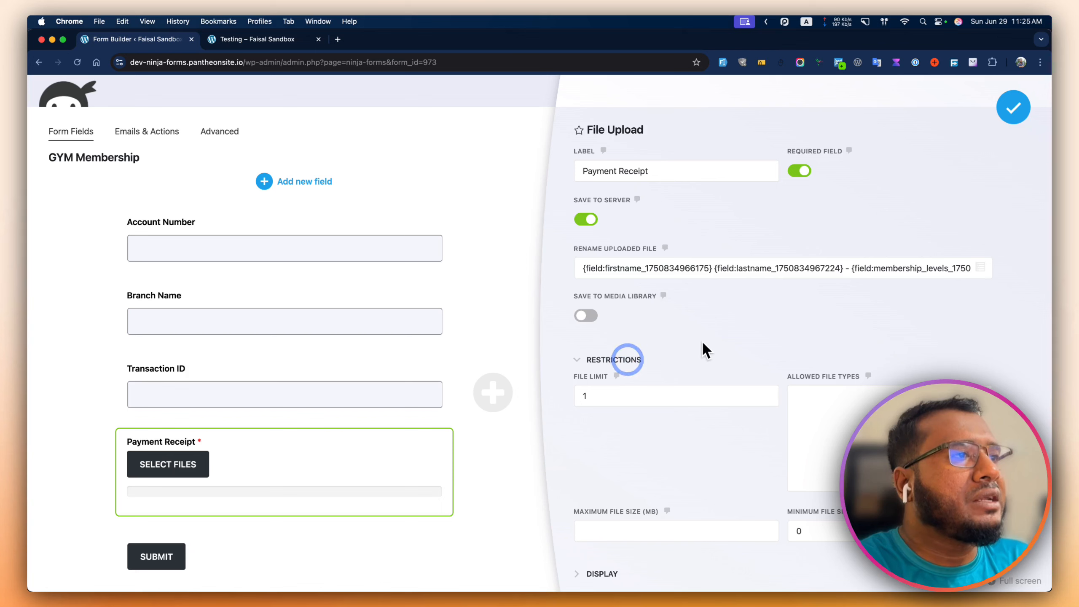
pyautogui.scroll(-2, 705, 349)
pyautogui.scroll(-3, 716, 348)
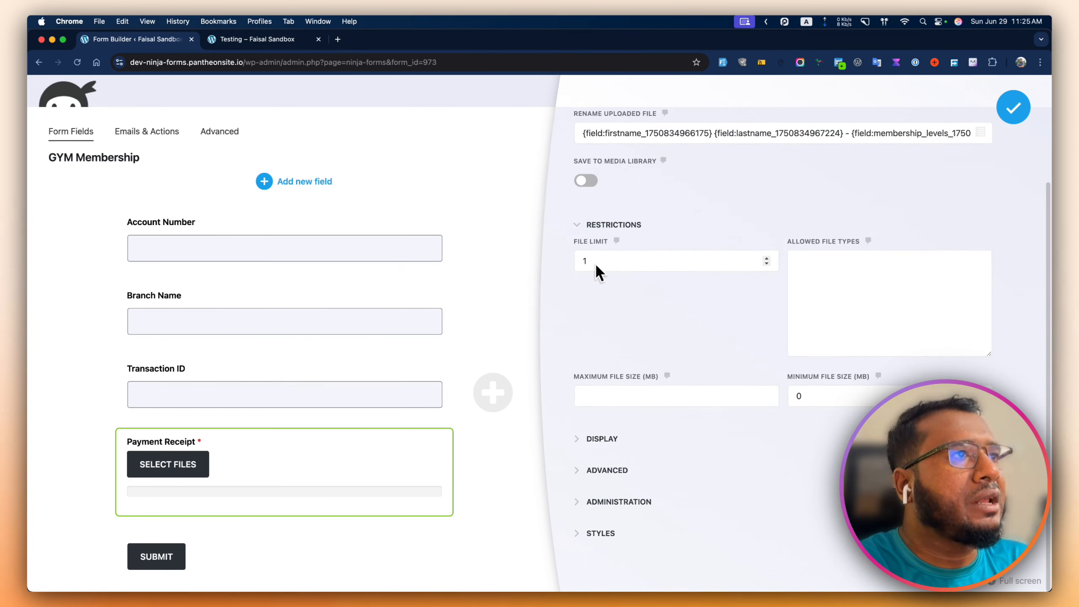
pyautogui.click(833, 286)
pyautogui.write('pdf')
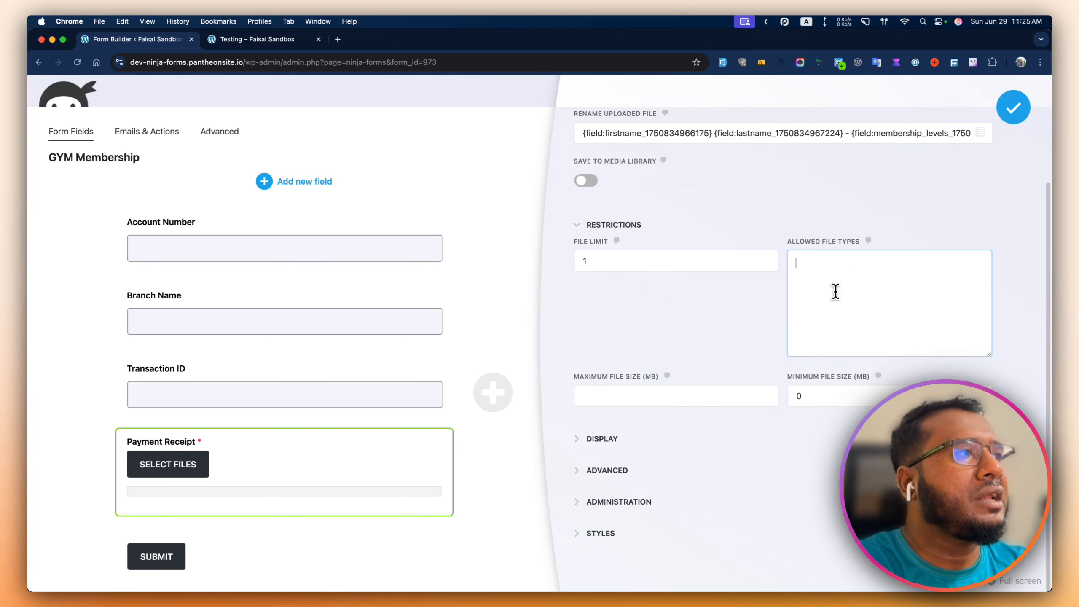
pyautogui.write(', ')
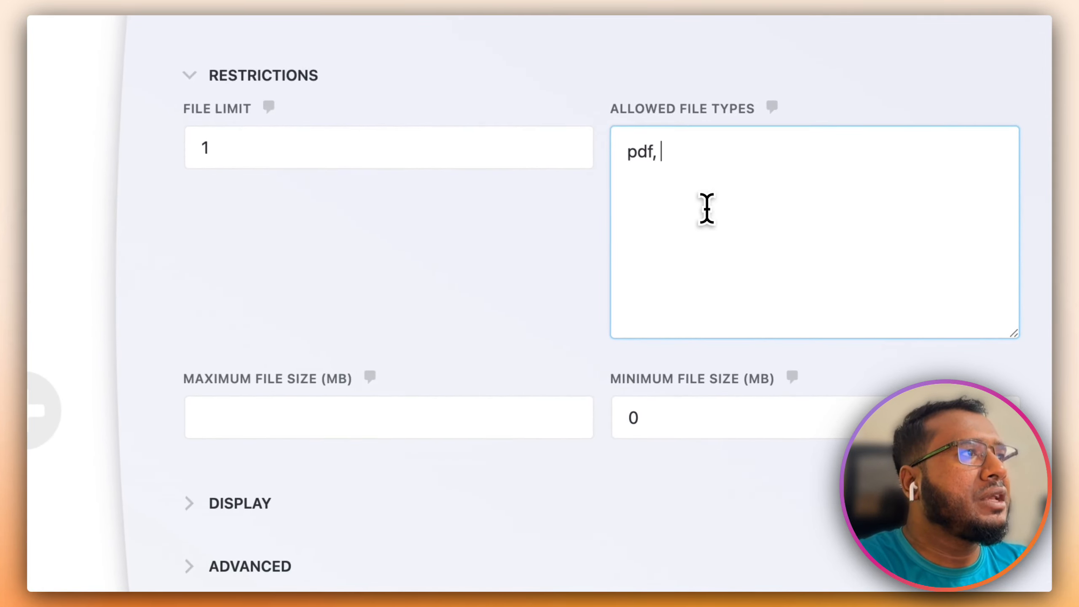
pyautogui.write('jpg, jpe')
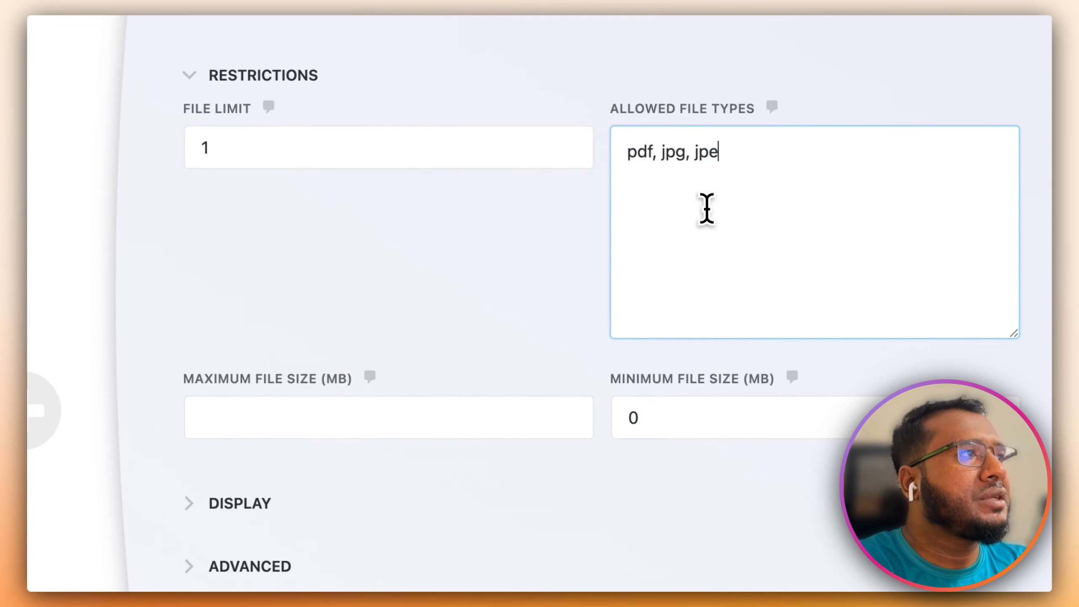
pyautogui.write('g,')
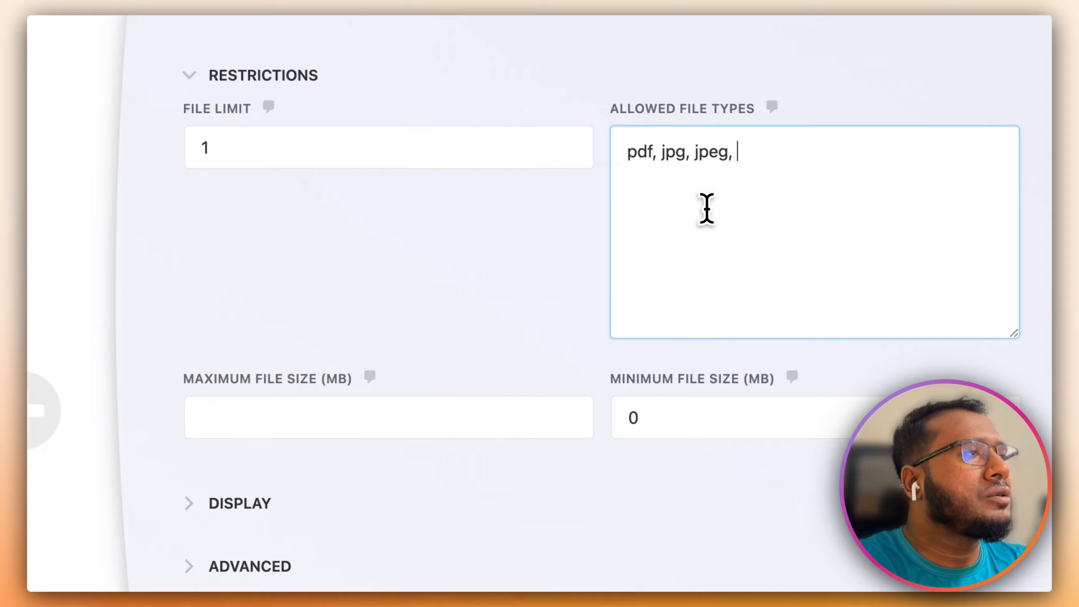
pyautogui.write('heic')
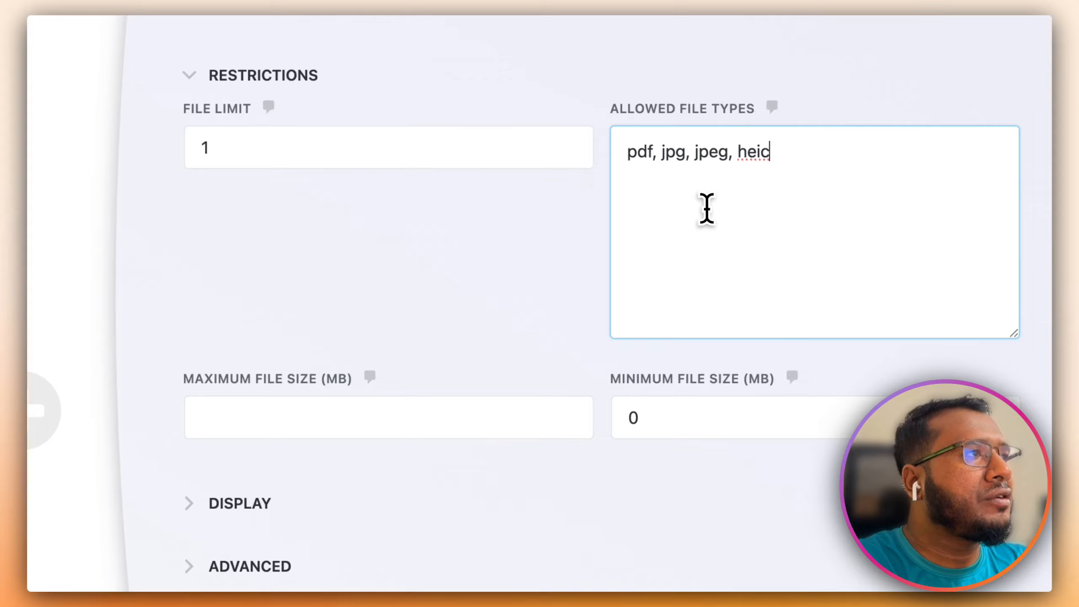
pyautogui.write(', png')
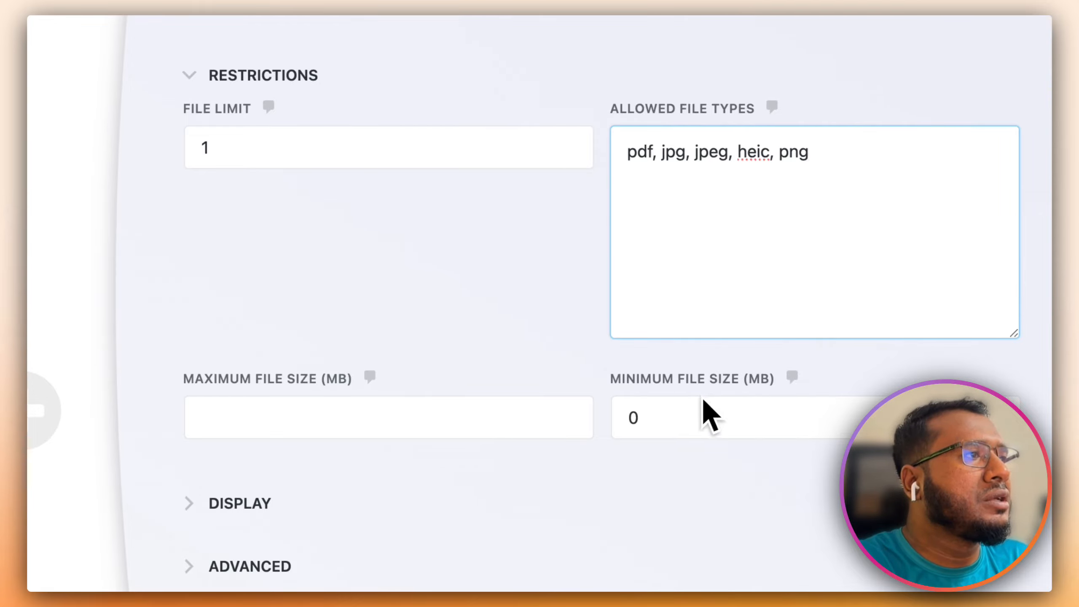
# - Set the maximum upload file size to 5 MB and check the Advanced options
pyautogui.click(272, 425)
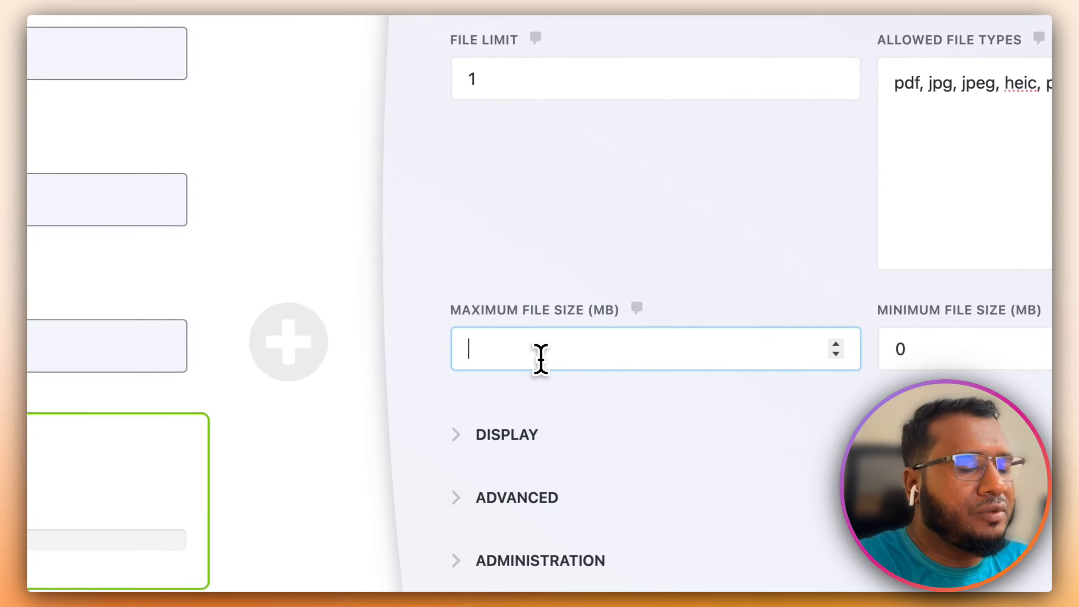
pyautogui.write('5')
pyautogui.click(565, 261)
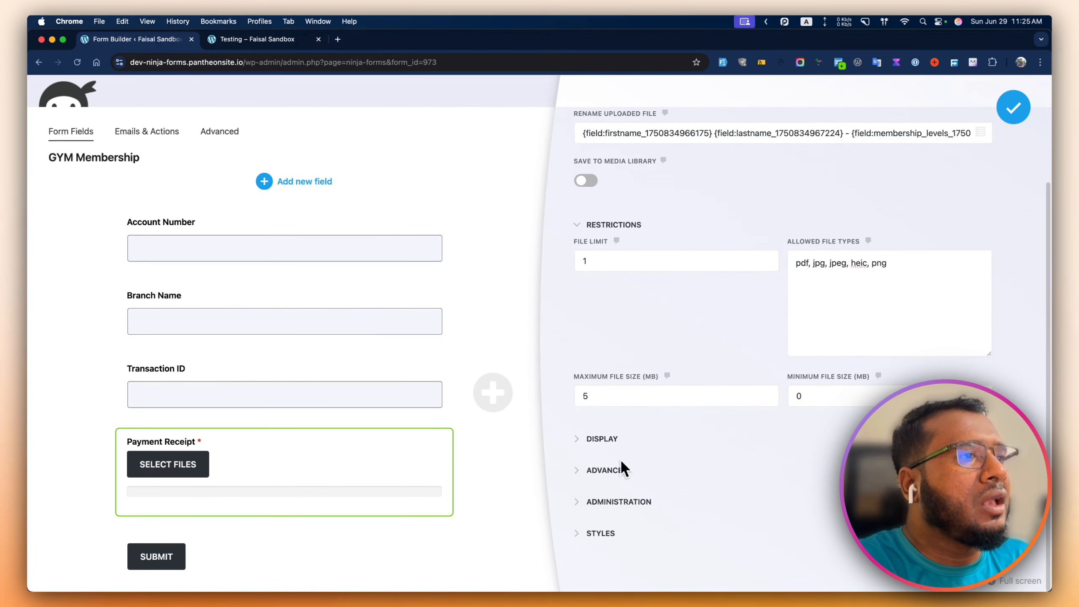
pyautogui.click(614, 469)
pyautogui.scroll(-2, 622, 465)
pyautogui.click(611, 496)
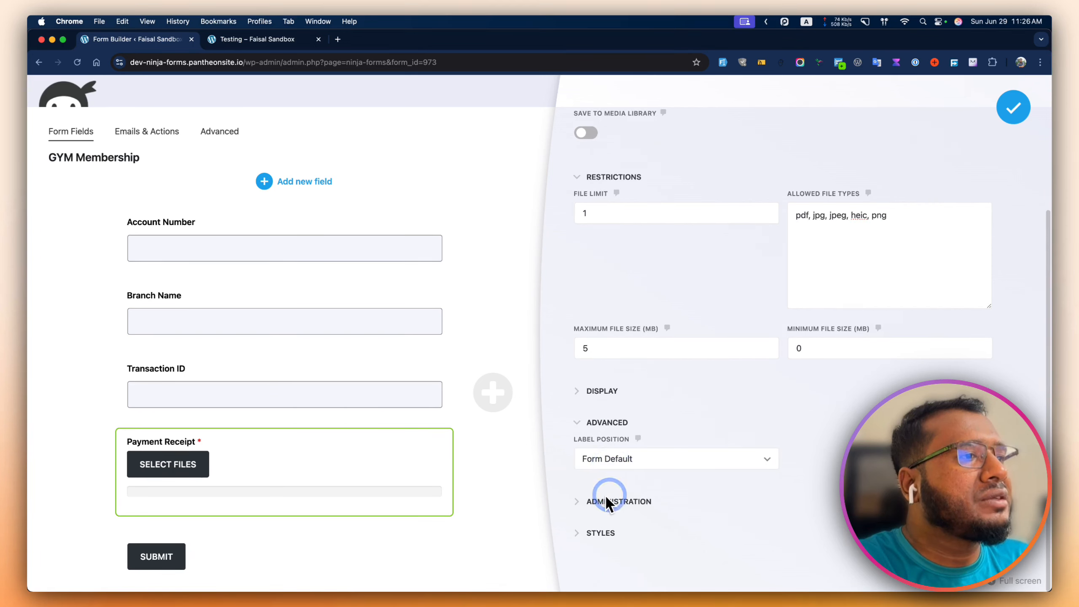
pyautogui.click(594, 423)
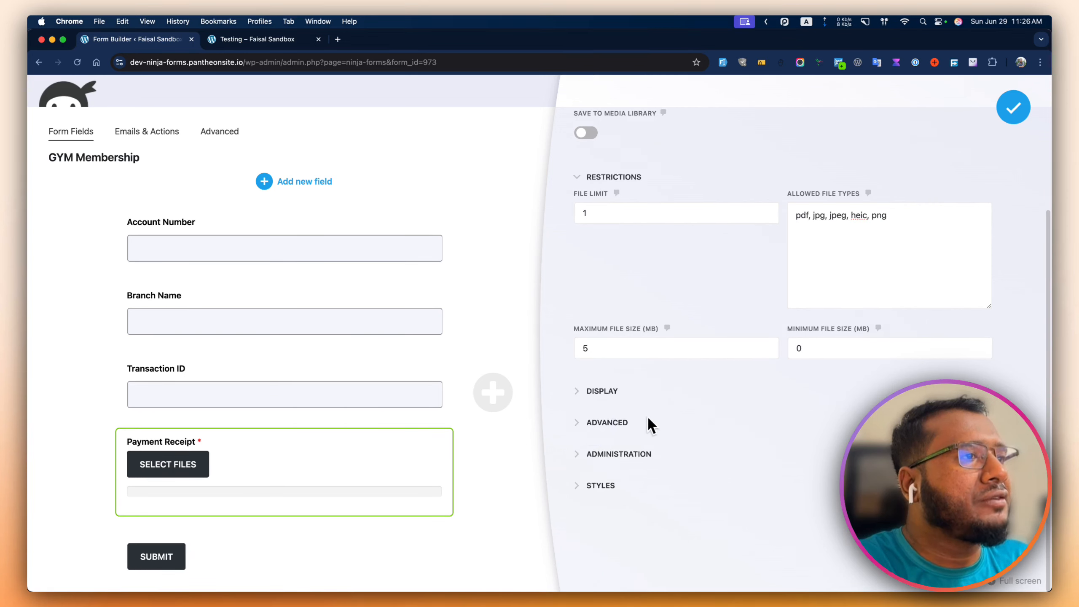
pyautogui.scroll(5, 654, 417)
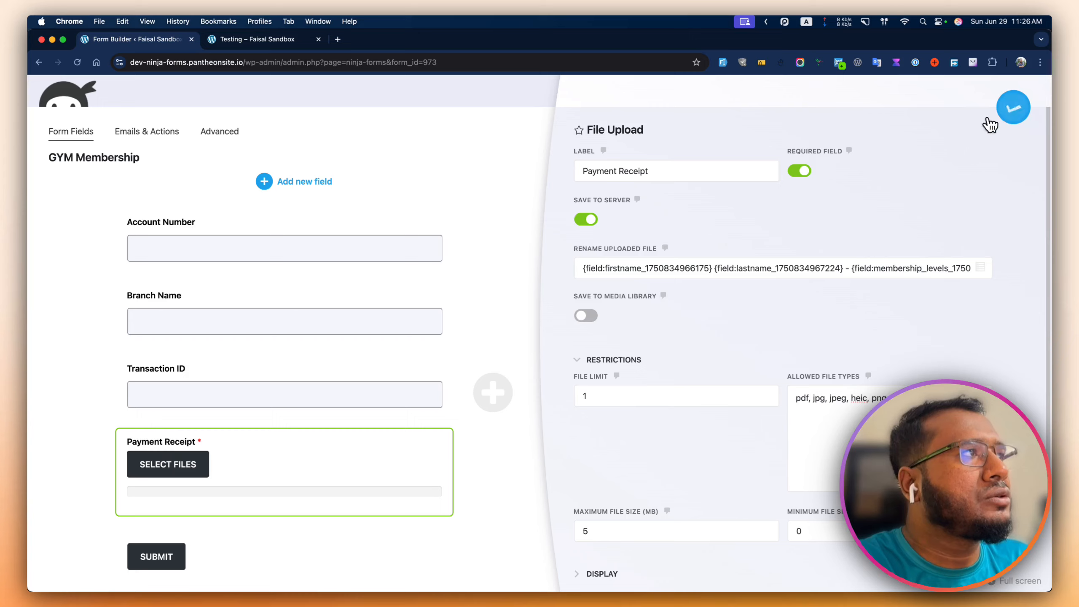
# - Turn off Required Field on the Payment Receipt upload and close its settings panel
pyautogui.click(1014, 108)
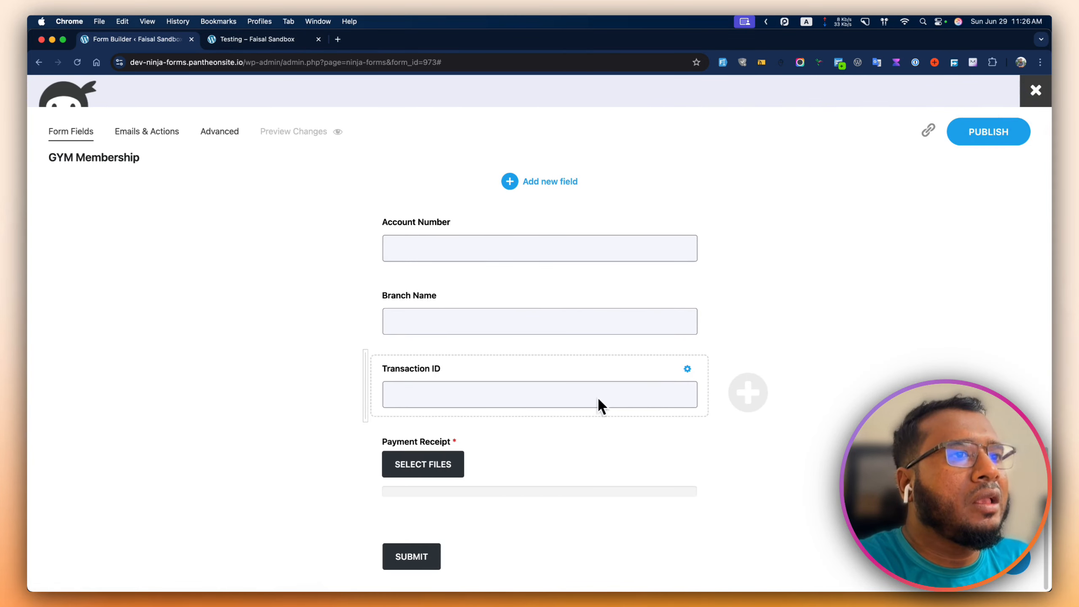
pyautogui.click(532, 447)
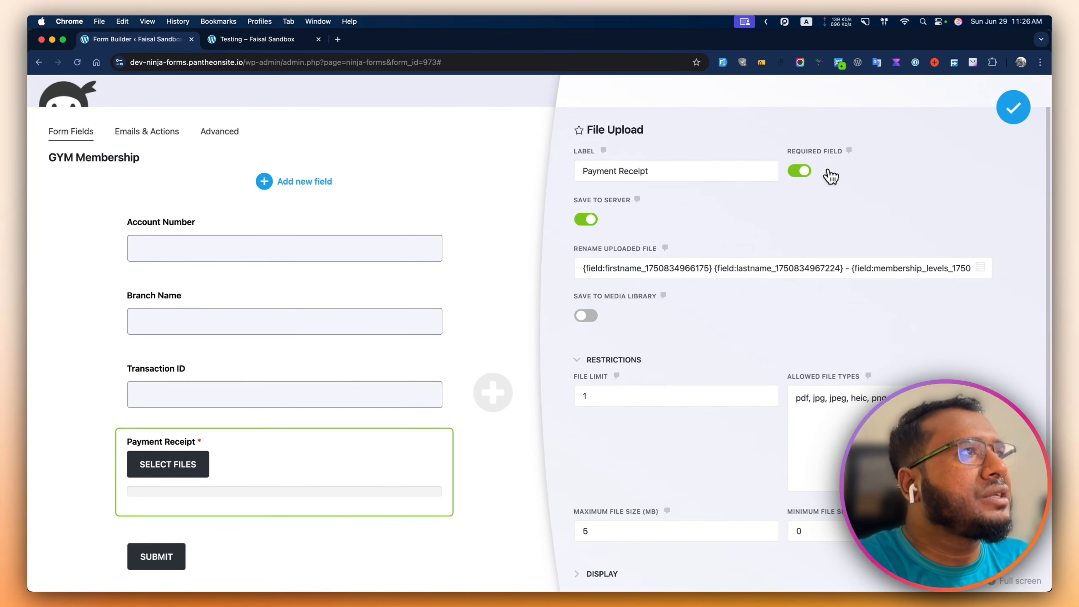
pyautogui.click(801, 171)
pyautogui.click(1014, 108)
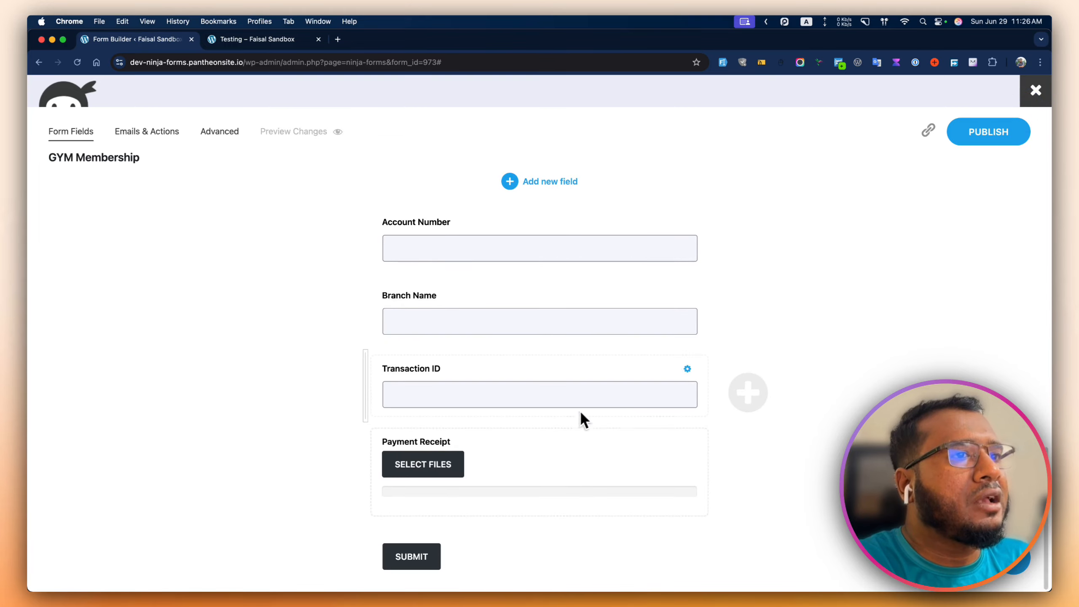
pyautogui.scroll(3, 531, 427)
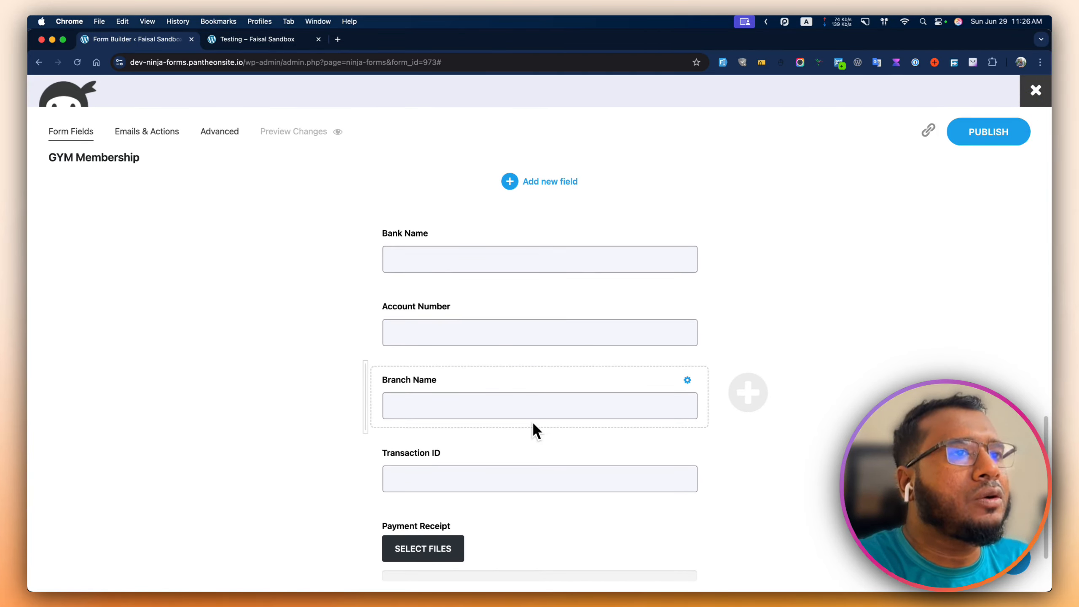
pyautogui.scroll(4, 533, 420)
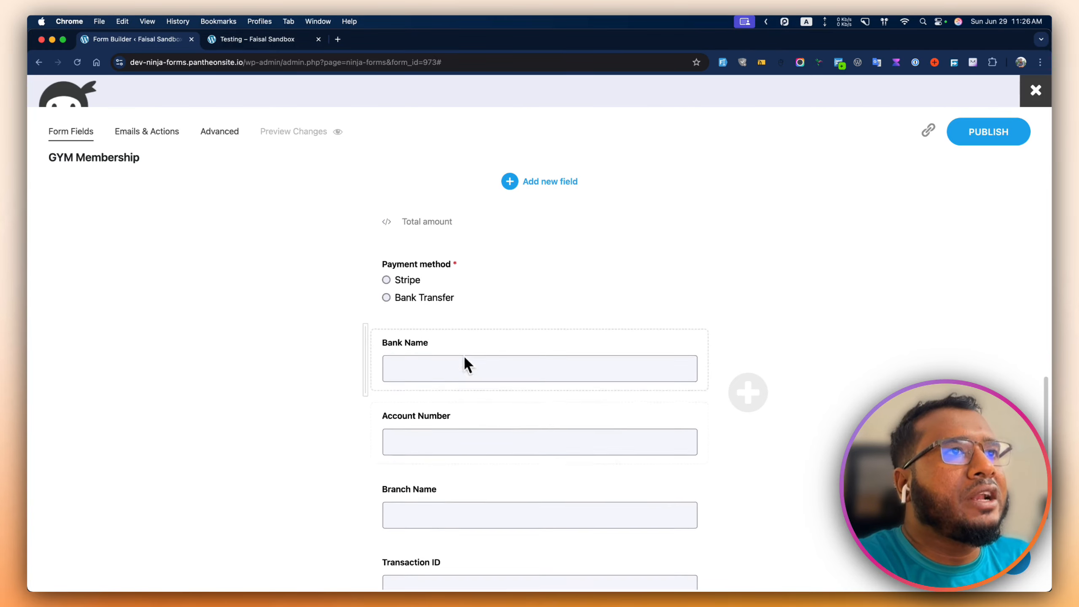
pyautogui.scroll(1, 465, 357)
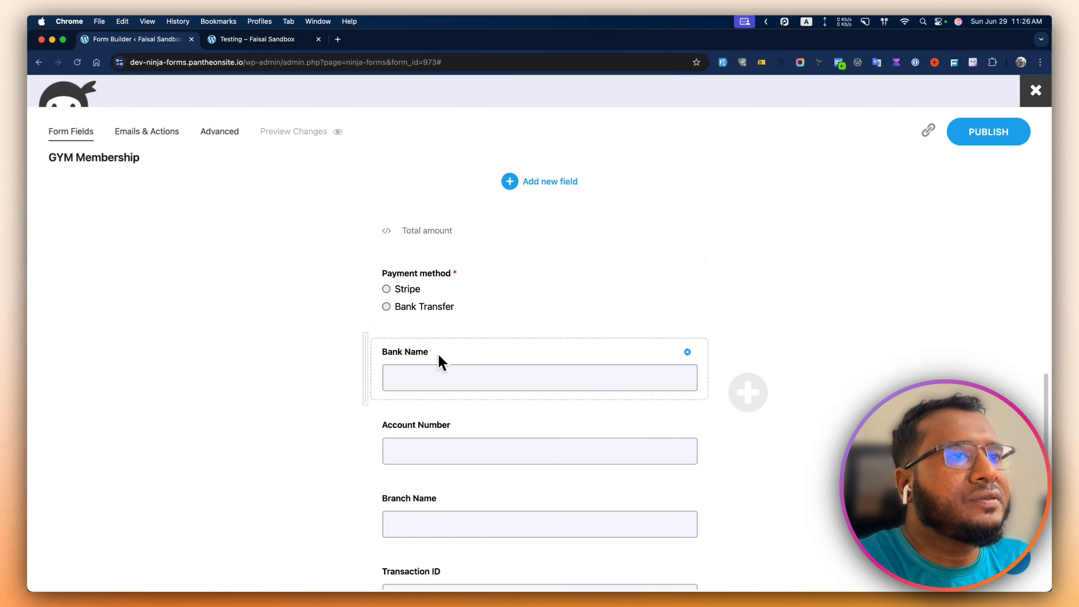
pyautogui.scroll(-5, 454, 438)
pyautogui.scroll(-1, 451, 442)
pyautogui.scroll(3, 451, 446)
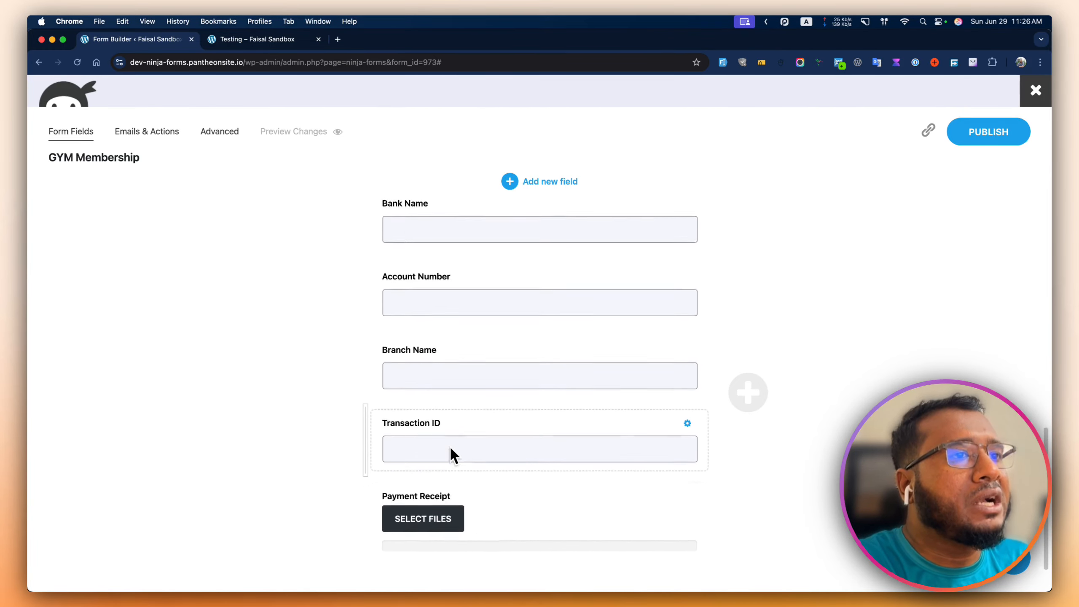
pyautogui.scroll(3, 450, 446)
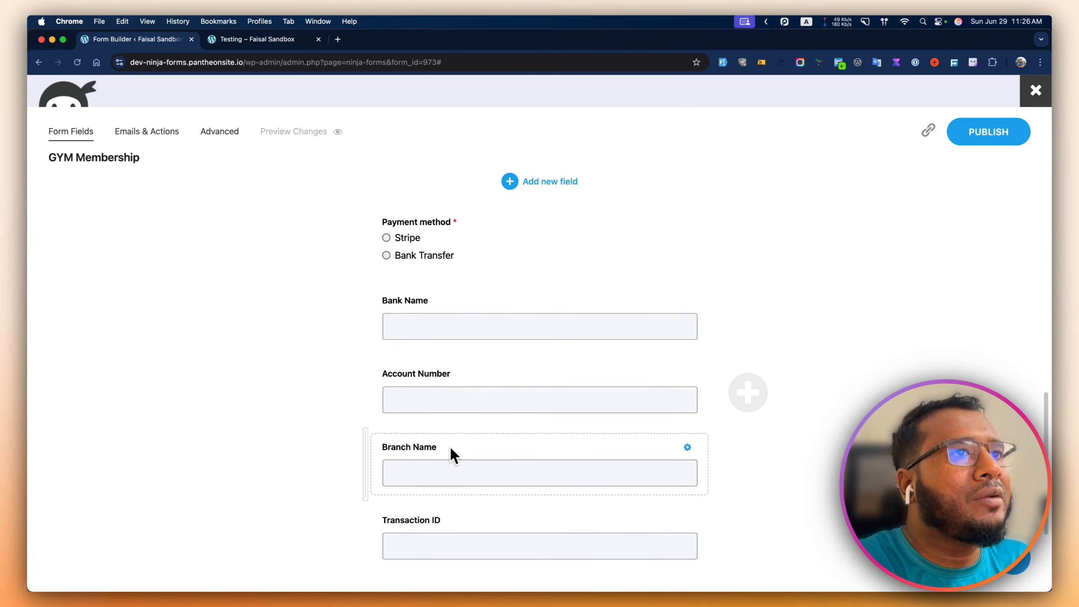
# - Filter fields for 'html' and place an HTML block below Payment method, ready for content
pyautogui.click(533, 186)
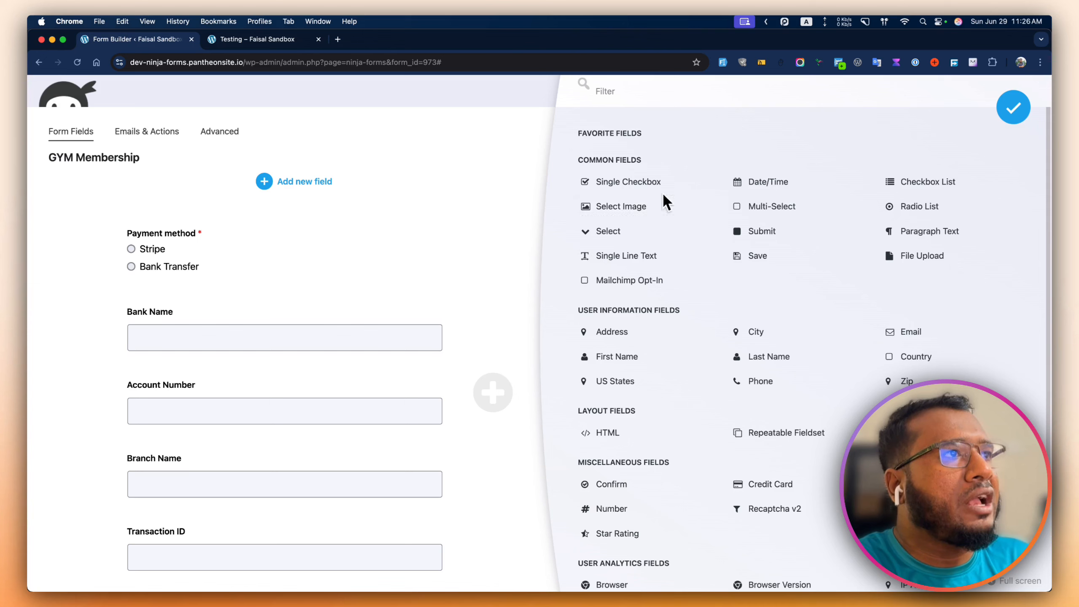
pyautogui.write('html')
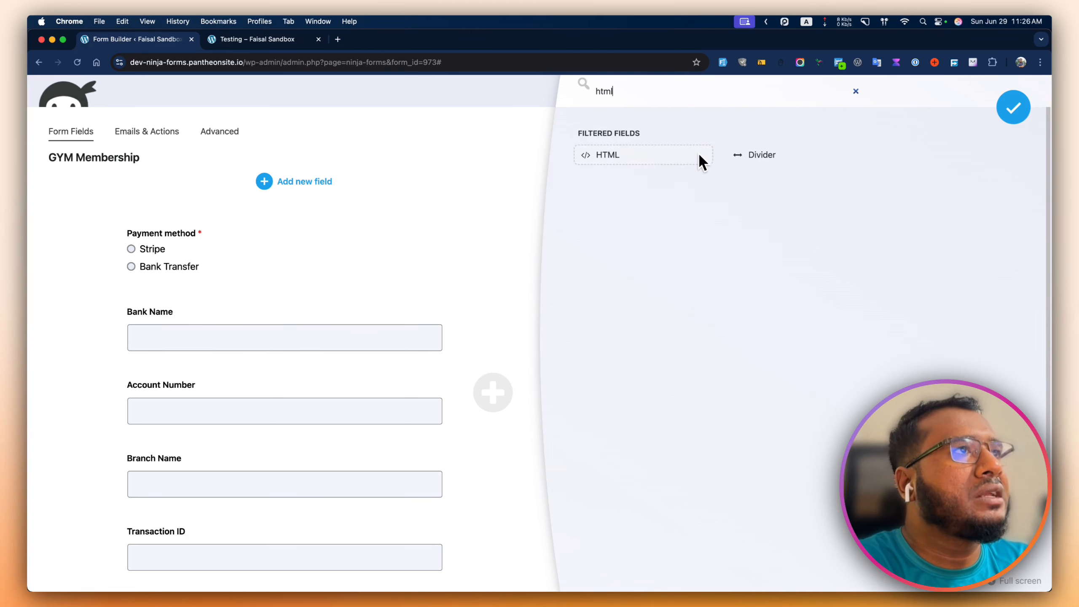
pyautogui.moveTo(631, 151); pyautogui.dragTo(241, 309)
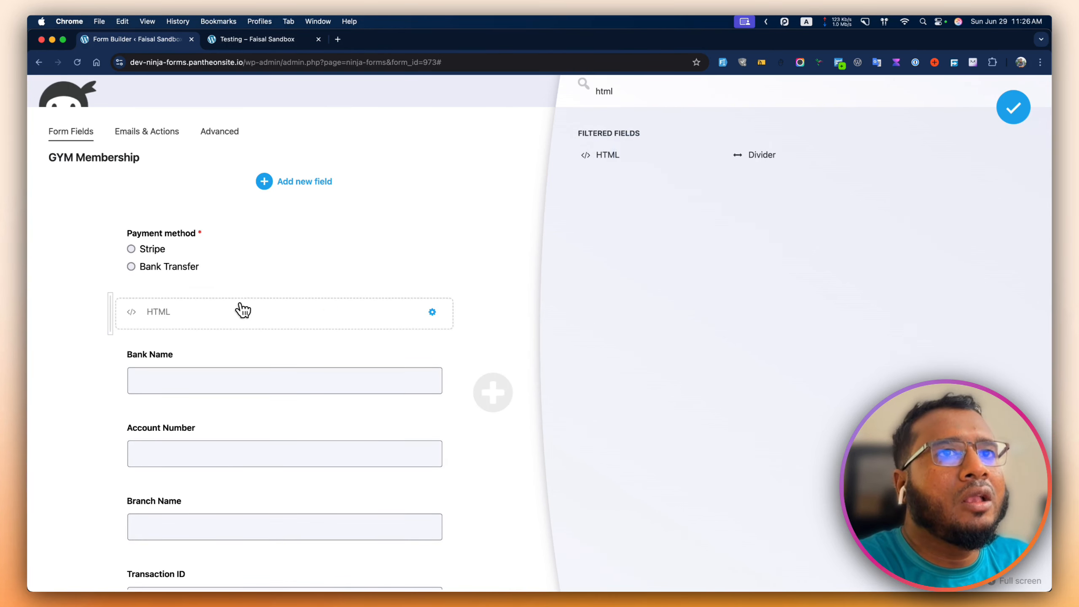
pyautogui.click(213, 314)
pyautogui.click(667, 264)
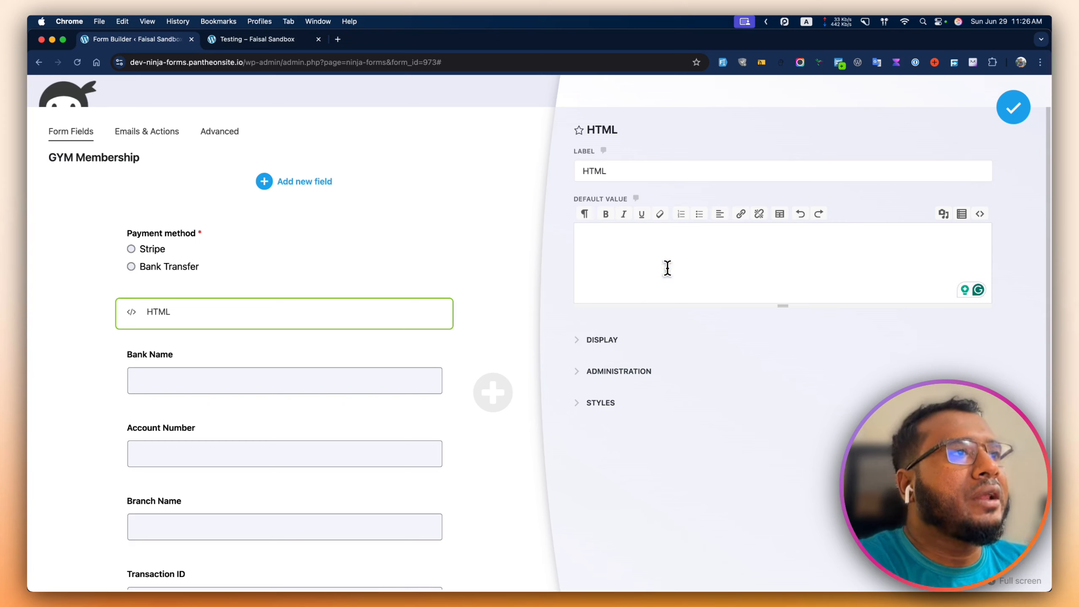
# - Type the 'Our Bank Information' heading, bank name Wise Payment and branch name New York
pyautogui.write('Our BAn')
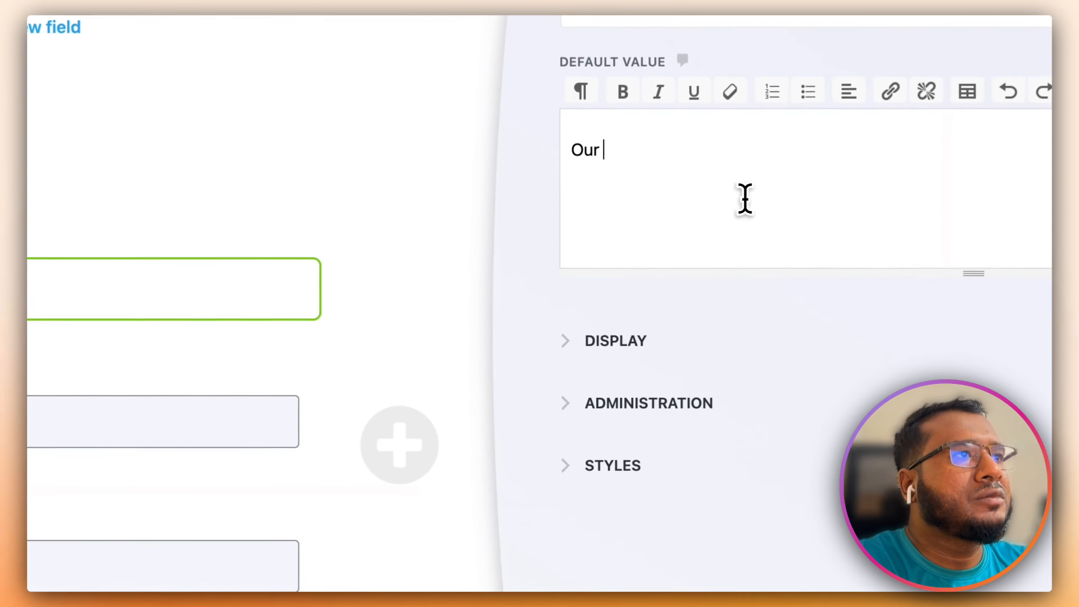
pyautogui.write('nk Information')
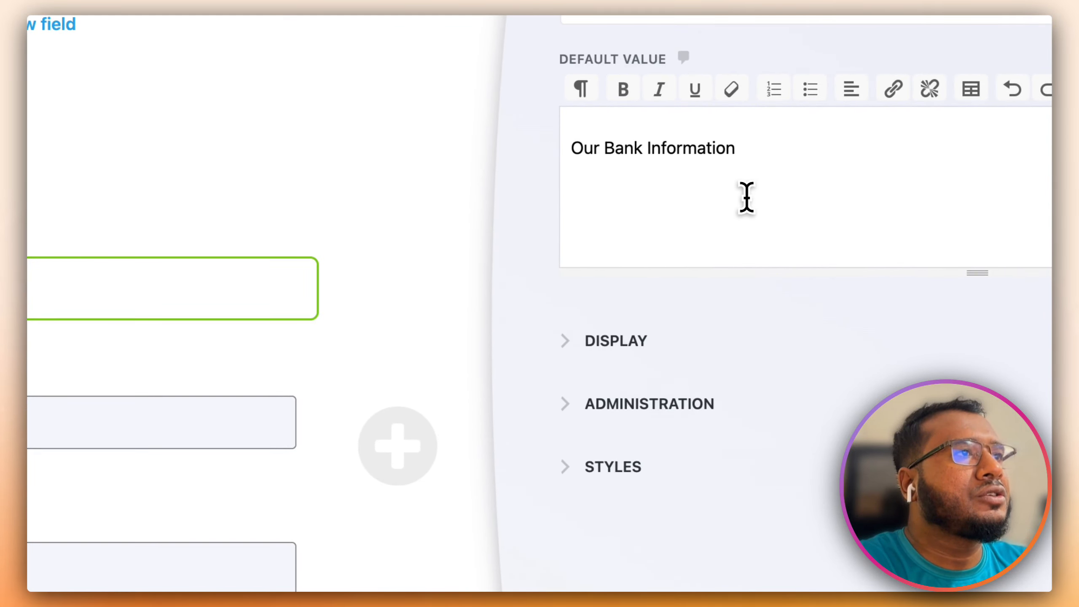
pyautogui.write('Bank ')
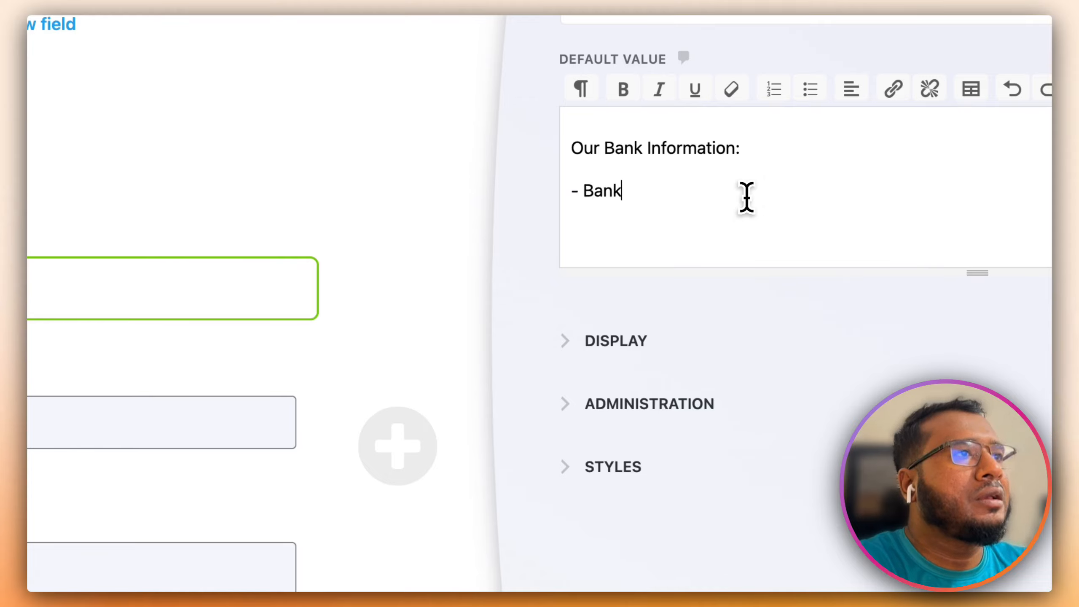
pyautogui.write('Name: Wise Payment Ltd')
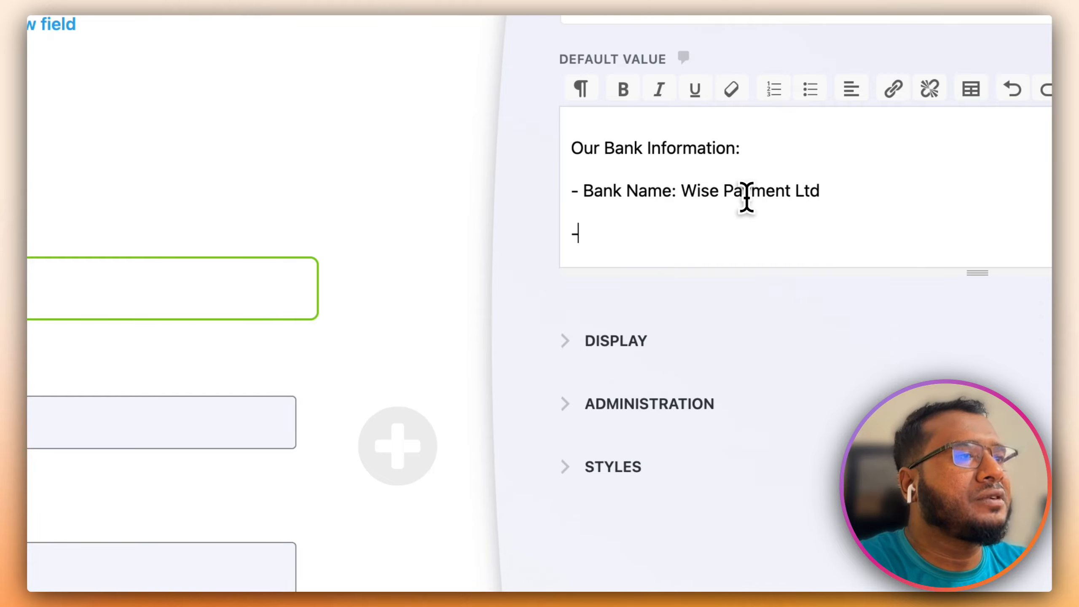
pyautogui.write('Branch name')
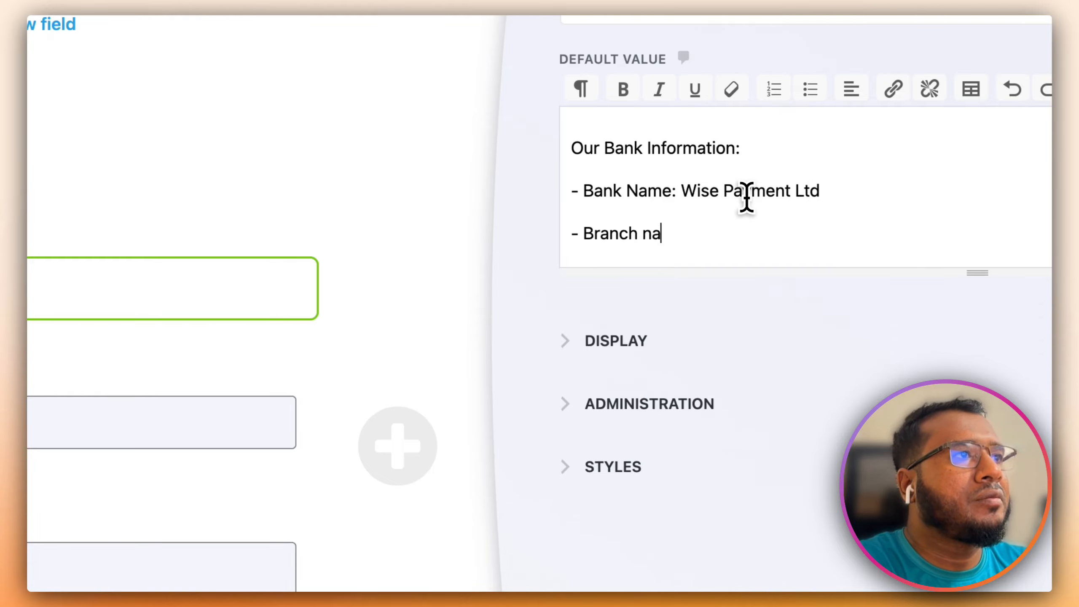
pyautogui.press('BackSpace')
pyautogui.press('BackSpace')
pyautogui.press('BackSpace')
pyautogui.press('BackSpace')
pyautogui.write('Name')
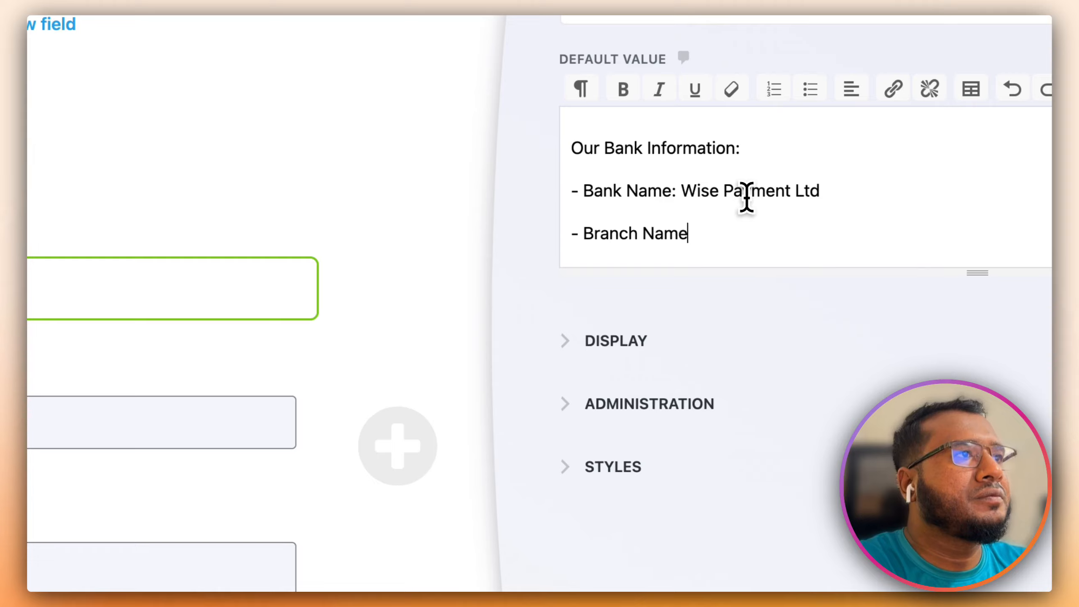
pyautogui.write(': New')
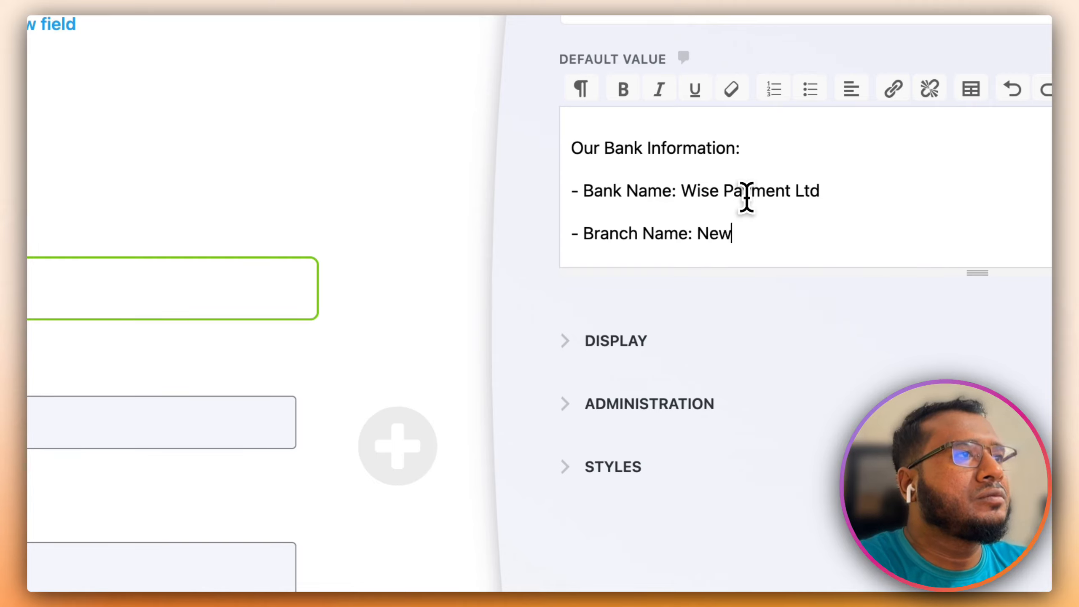
pyautogui.write(' York')
# - Add an Account Number line with the bank account number below the Bank Name line
pyautogui.press('Up')
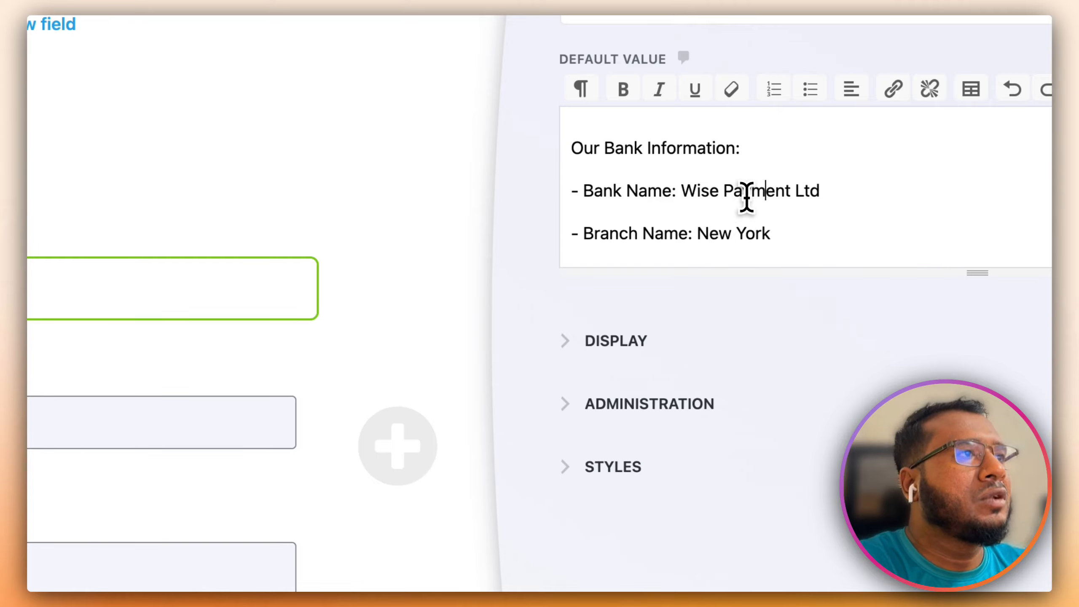
pyautogui.press('super+Right')
pyautogui.press('Return')
pyautogui.write('- Acc')
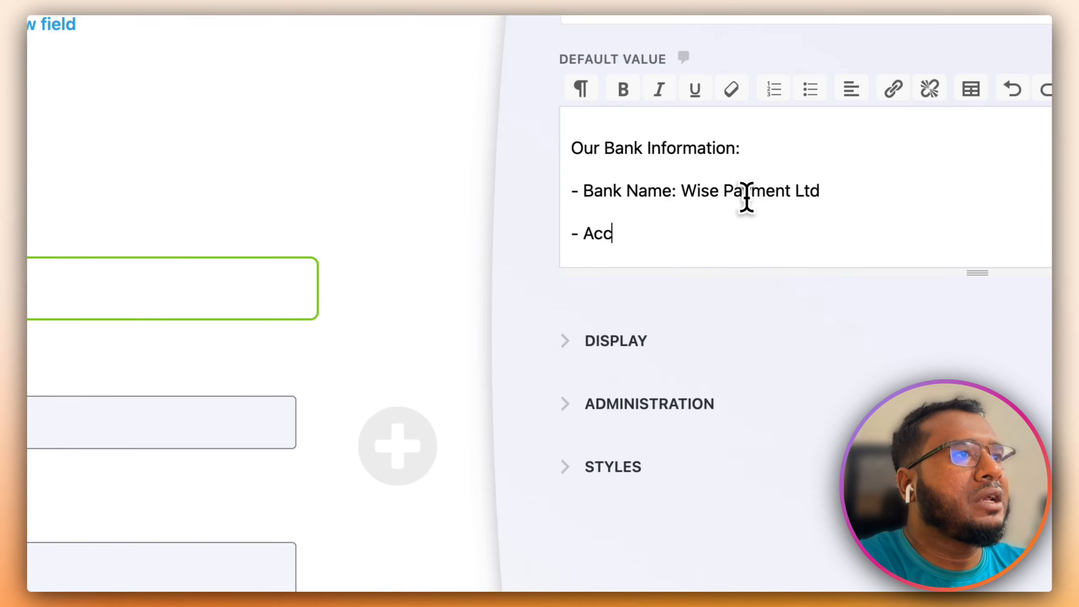
pyautogui.write('ount Number')
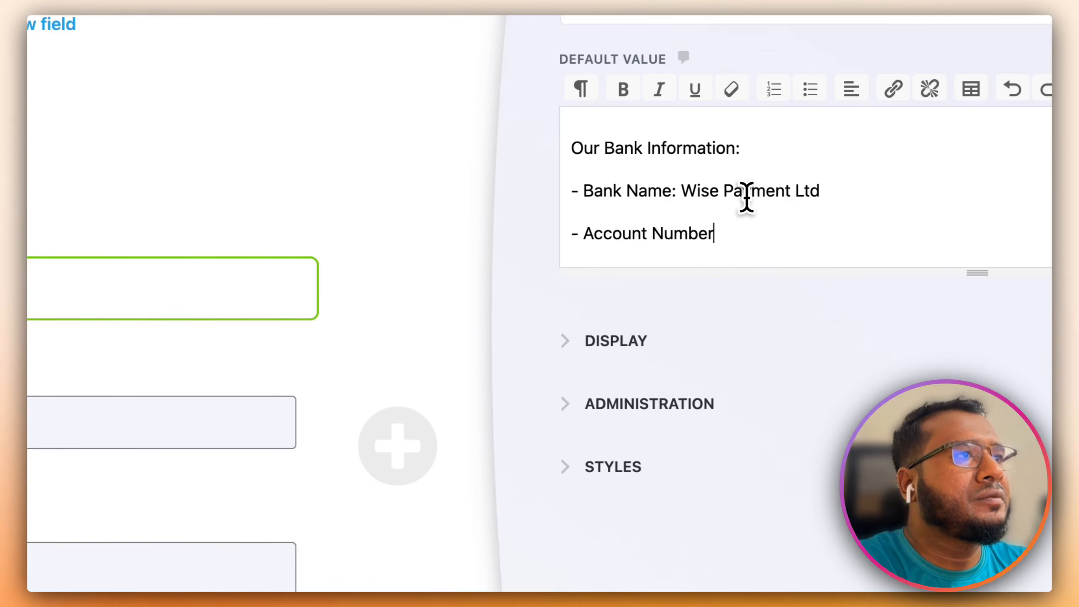
pyautogui.write(': 123')
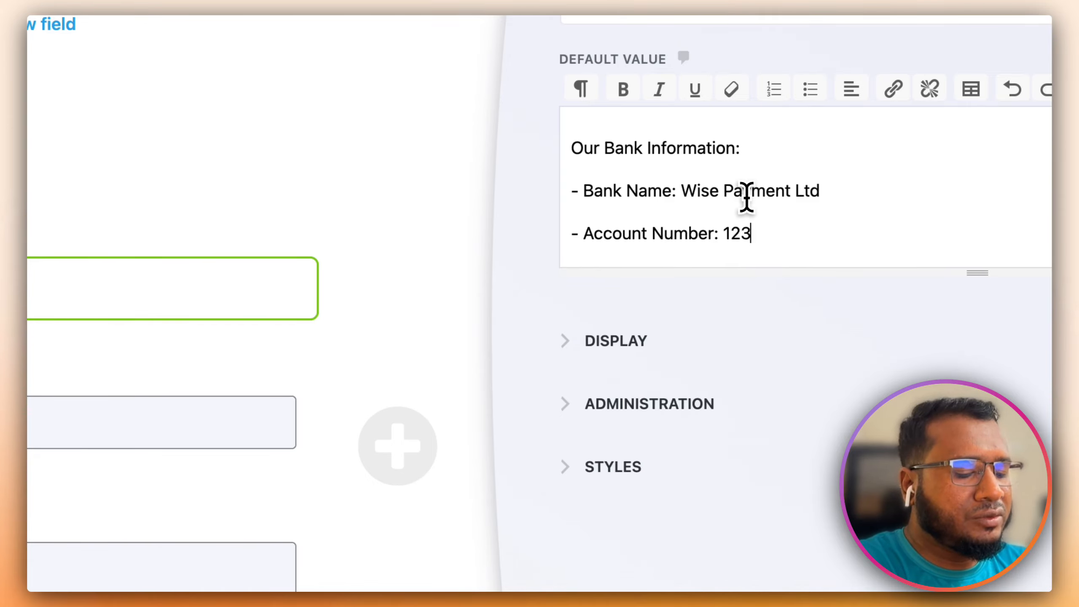
pyautogui.write('45678910')
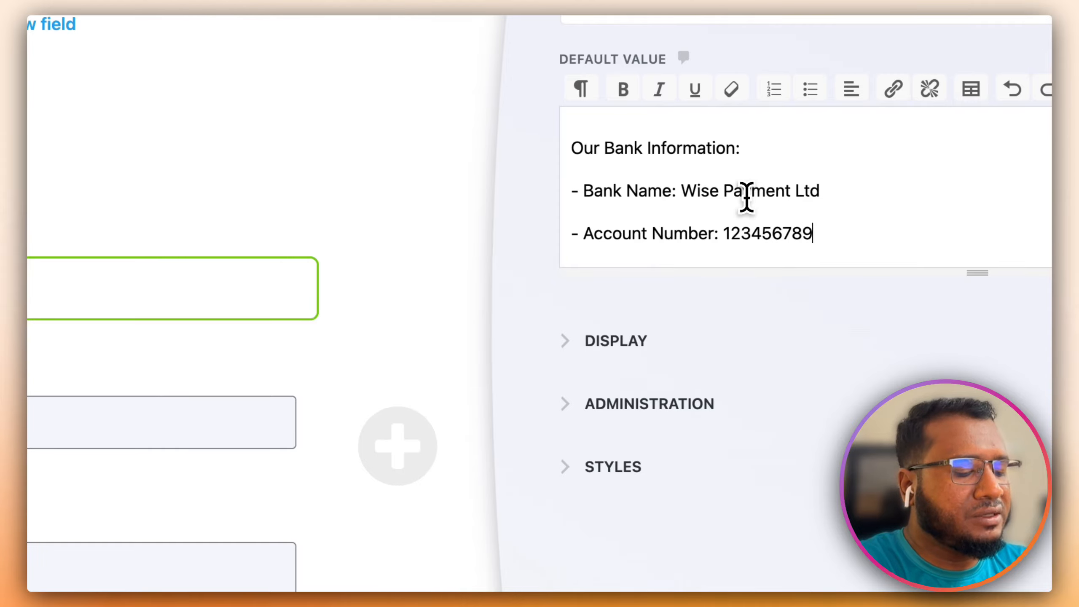
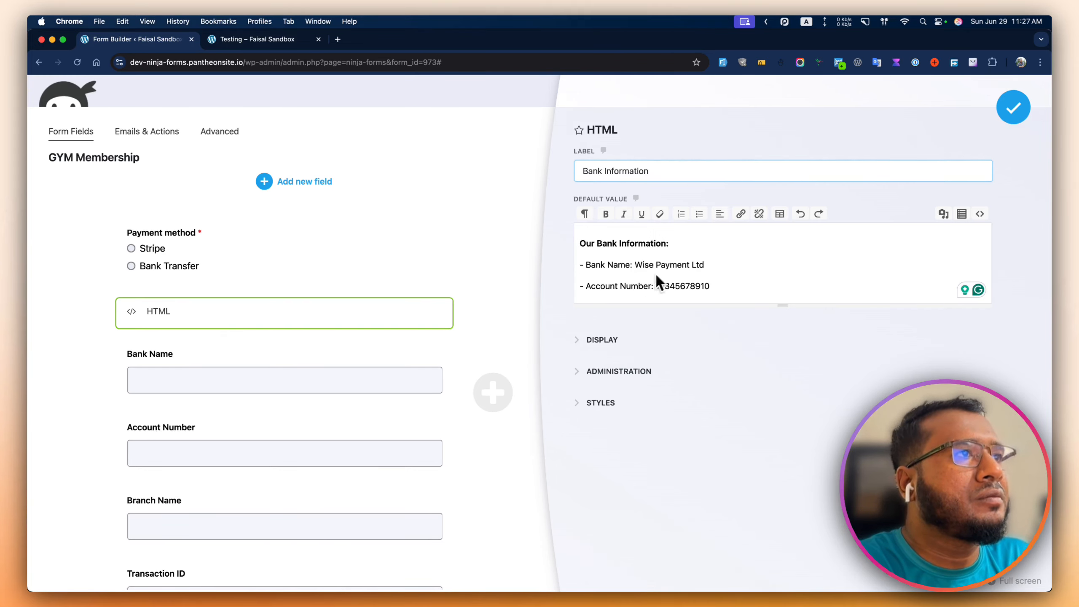
# - Close the Bank Information HTML block settings, keeping the bank name and account number
pyautogui.click(1011, 109)
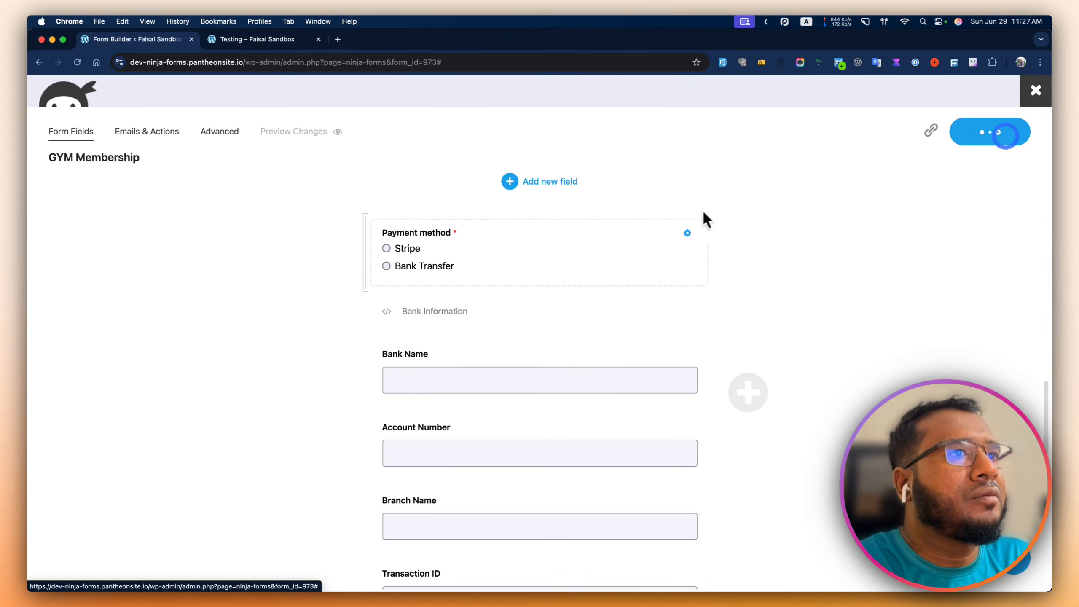
# - Select Bank Transfer on the live Testing page to check the bank details, then return to the builder
pyautogui.click(271, 42)
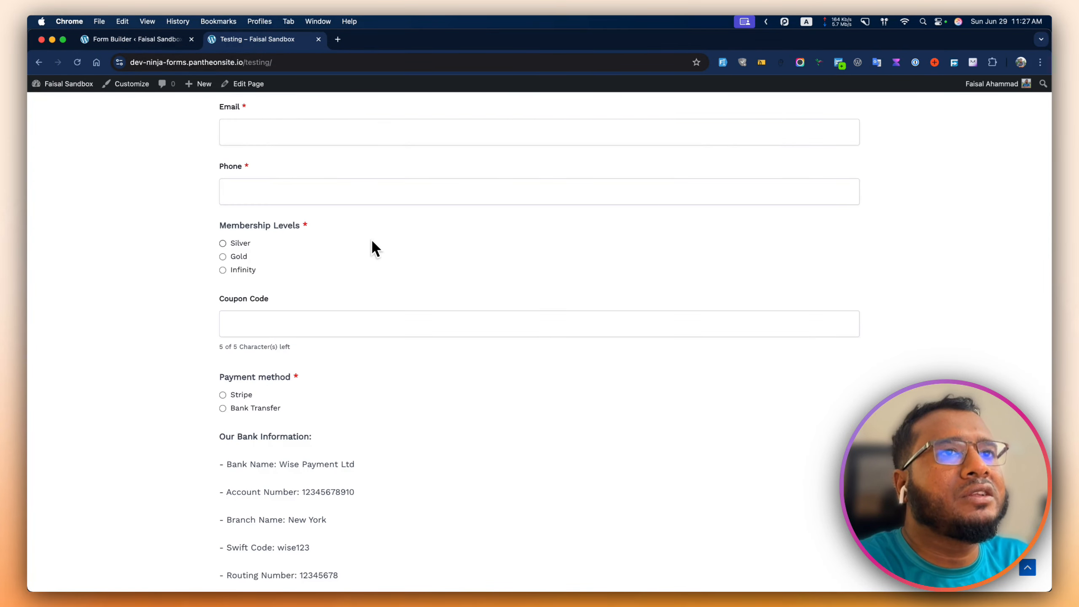
pyautogui.scroll(-2, 372, 242)
pyautogui.scroll(-5, 373, 249)
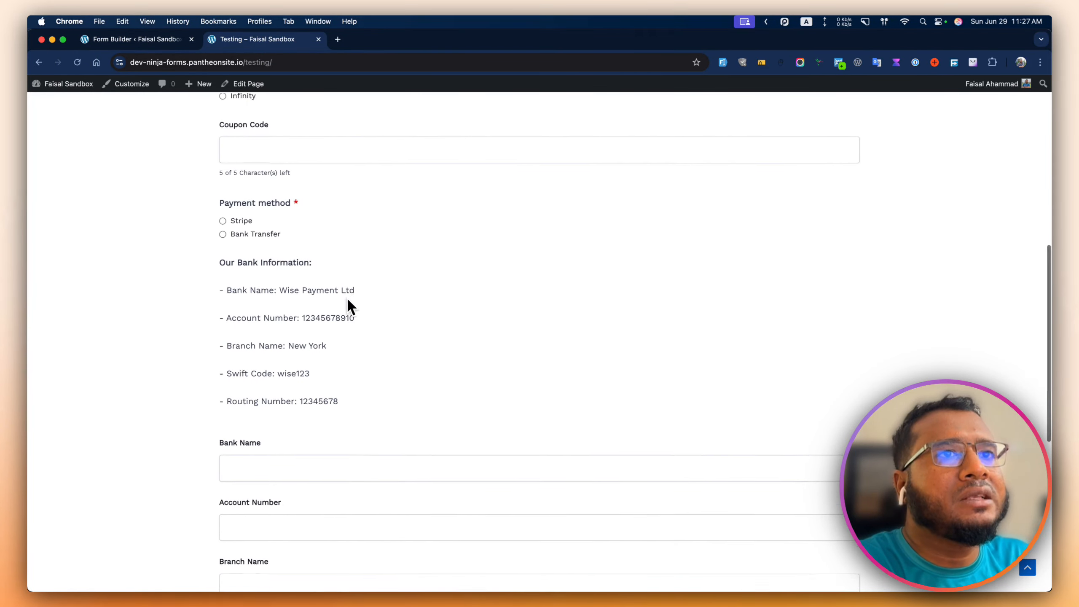
pyautogui.scroll(-1, 349, 297)
pyautogui.scroll(-2, 357, 287)
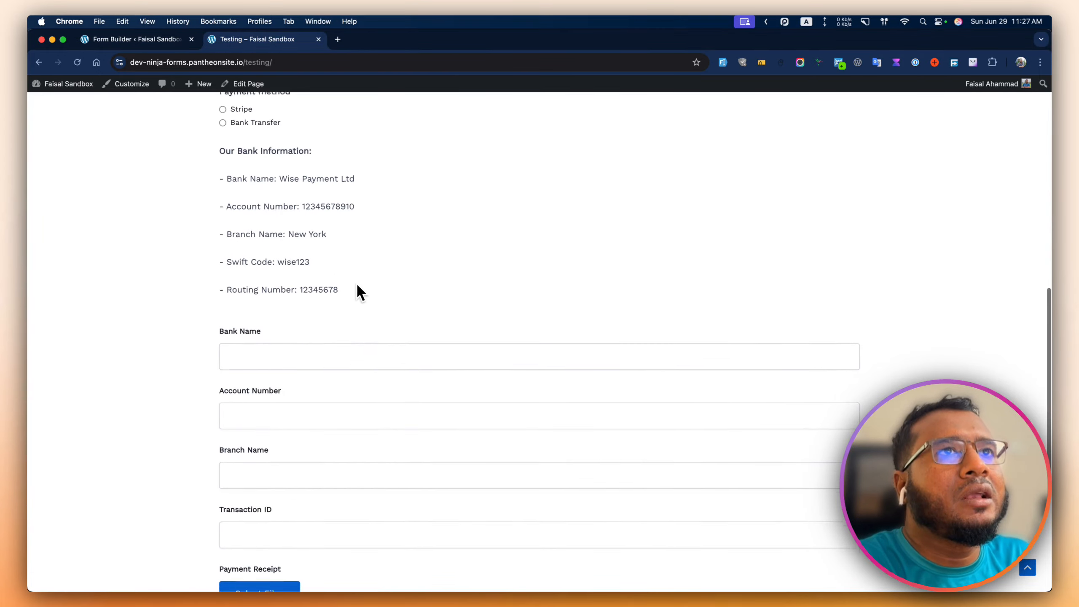
pyautogui.scroll(2, 358, 287)
pyautogui.scroll(1, 356, 282)
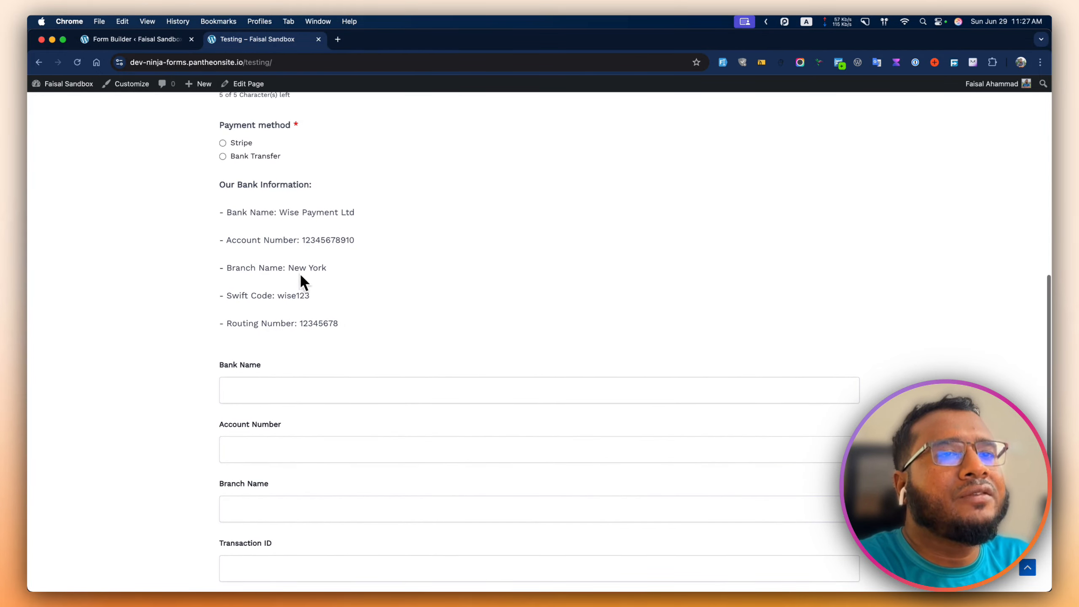
pyautogui.click(249, 156)
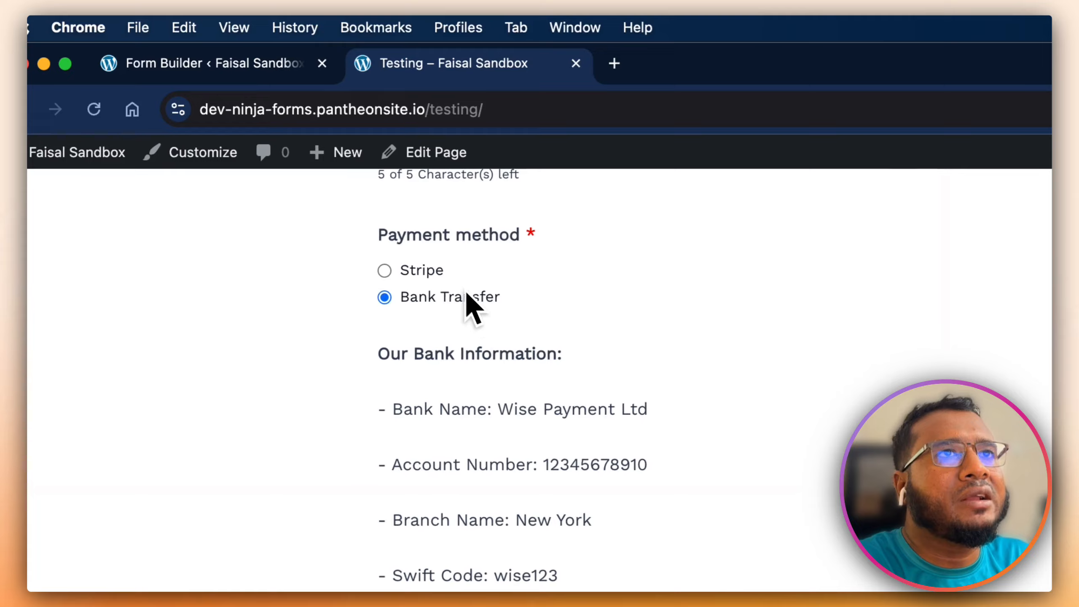
pyautogui.click(272, 80)
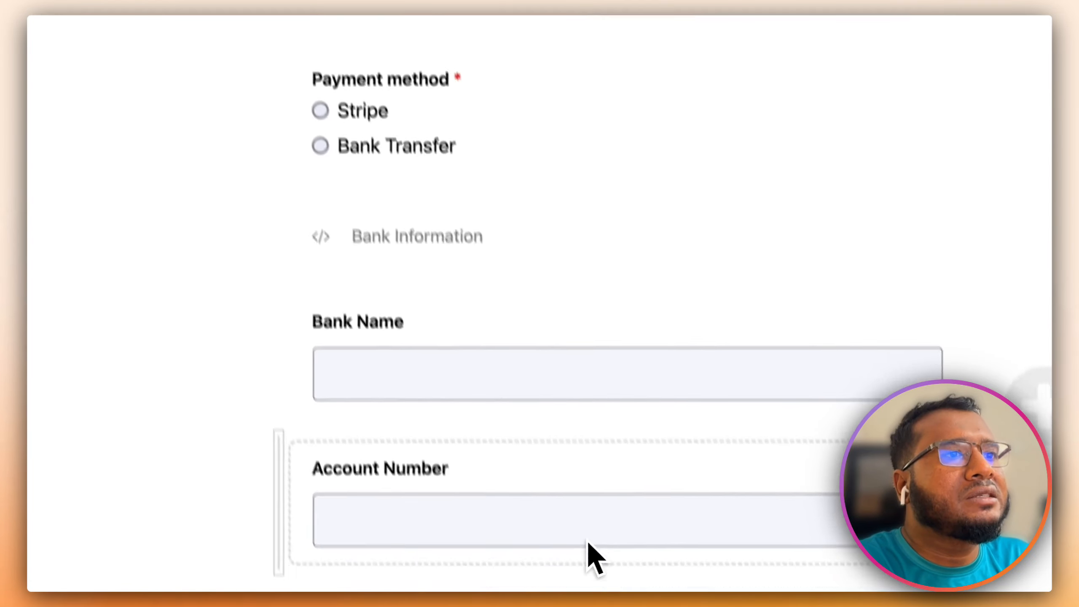
# - Bold the Branch Name: and Swift Code: labels in the Bank Information block, then view its HTML source
pyautogui.click(879, 127)
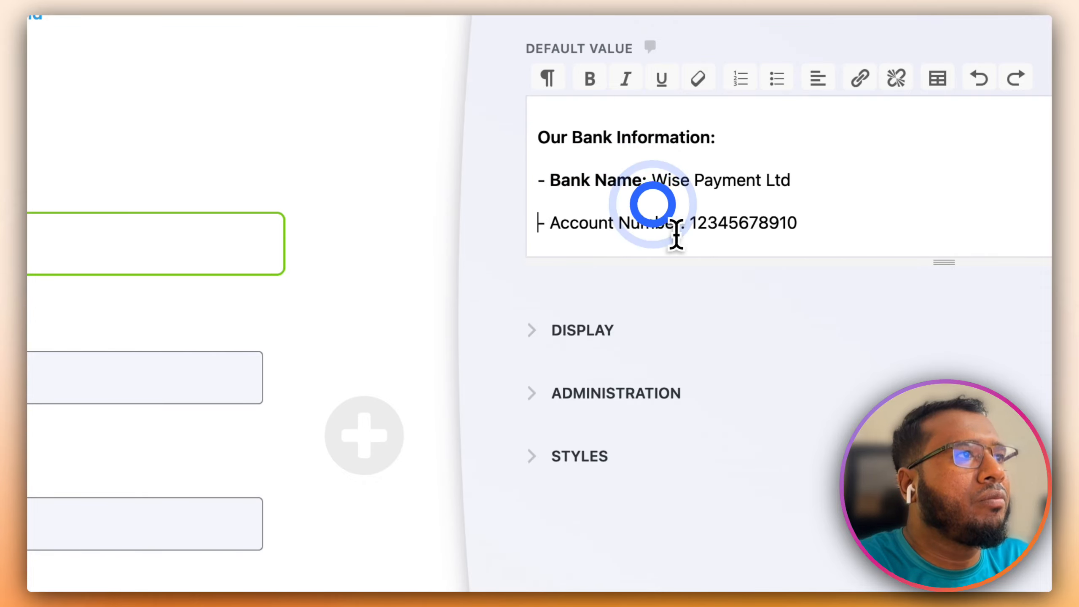
pyautogui.scroll(-2, 678, 248)
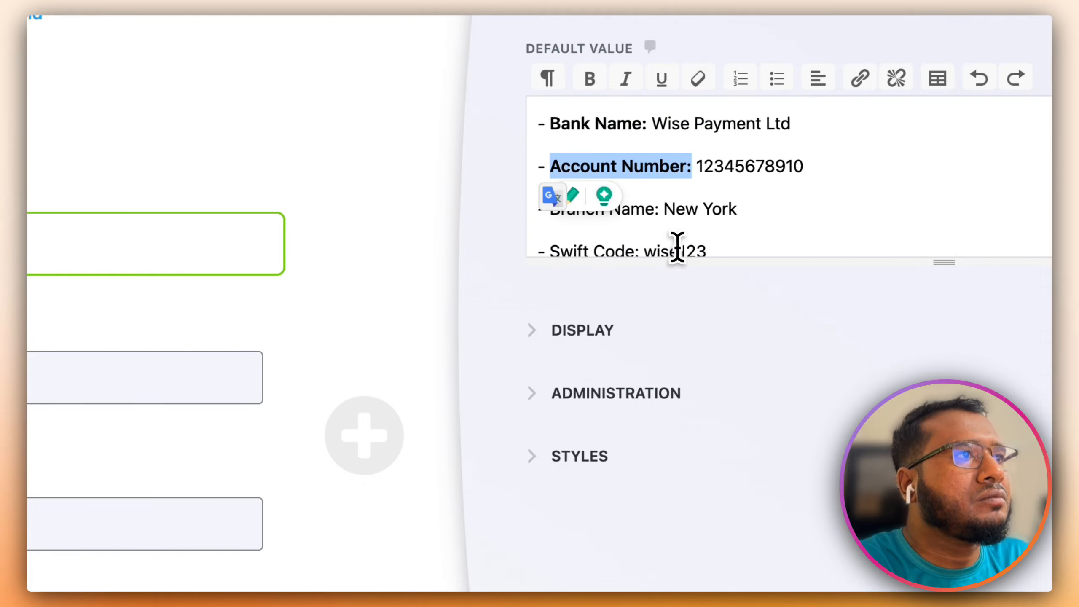
pyautogui.moveTo(607, 209); pyautogui.dragTo(552, 225)
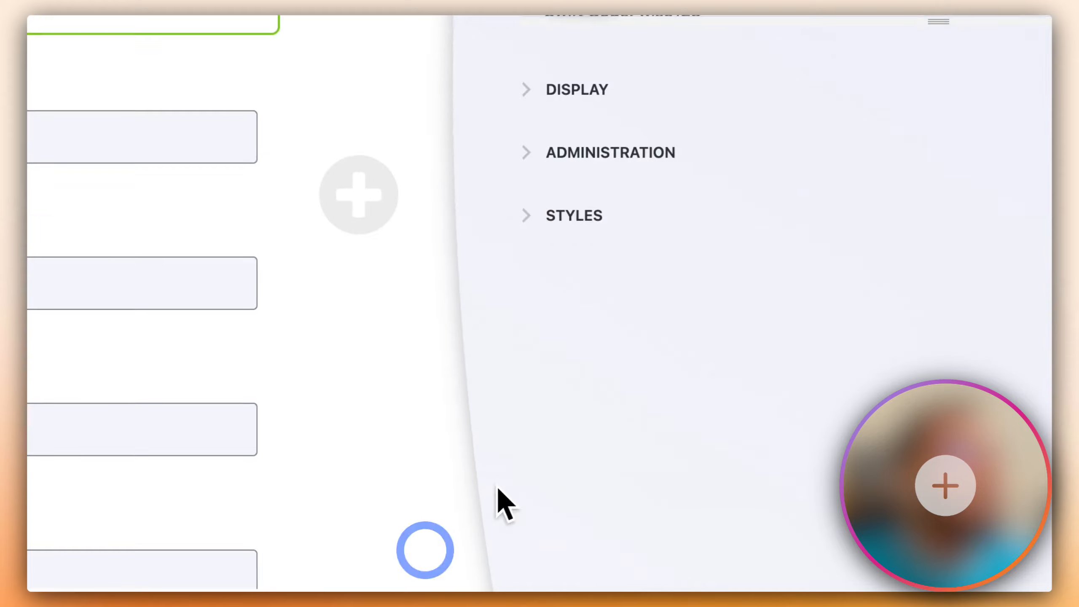
pyautogui.click(662, 396)
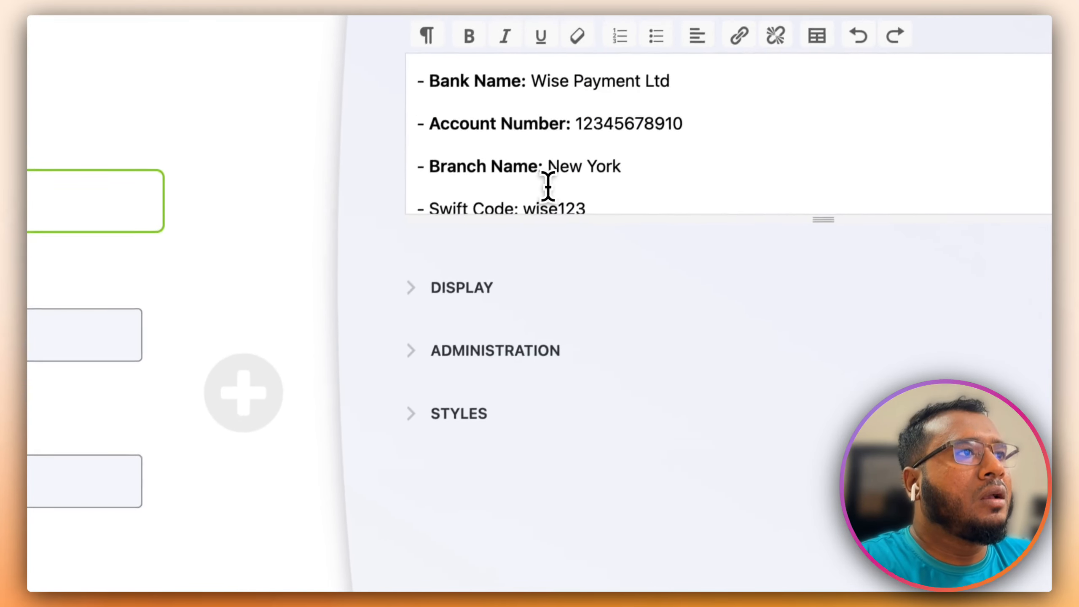
pyautogui.scroll(-1, 548, 187)
pyautogui.moveTo(519, 209); pyautogui.dragTo(437, 220)
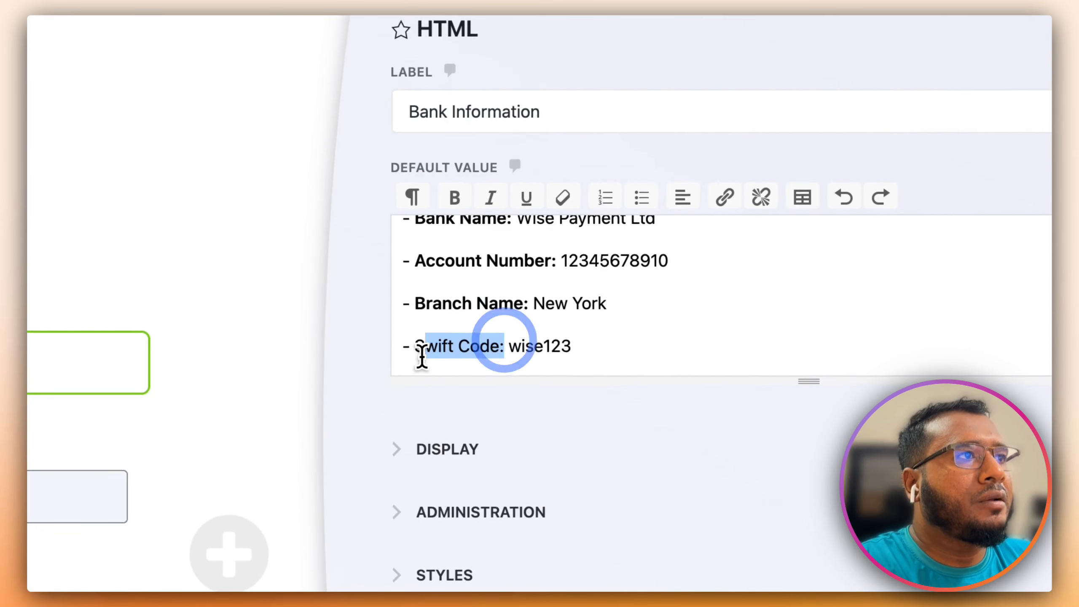
pyautogui.scroll(-1, 526, 353)
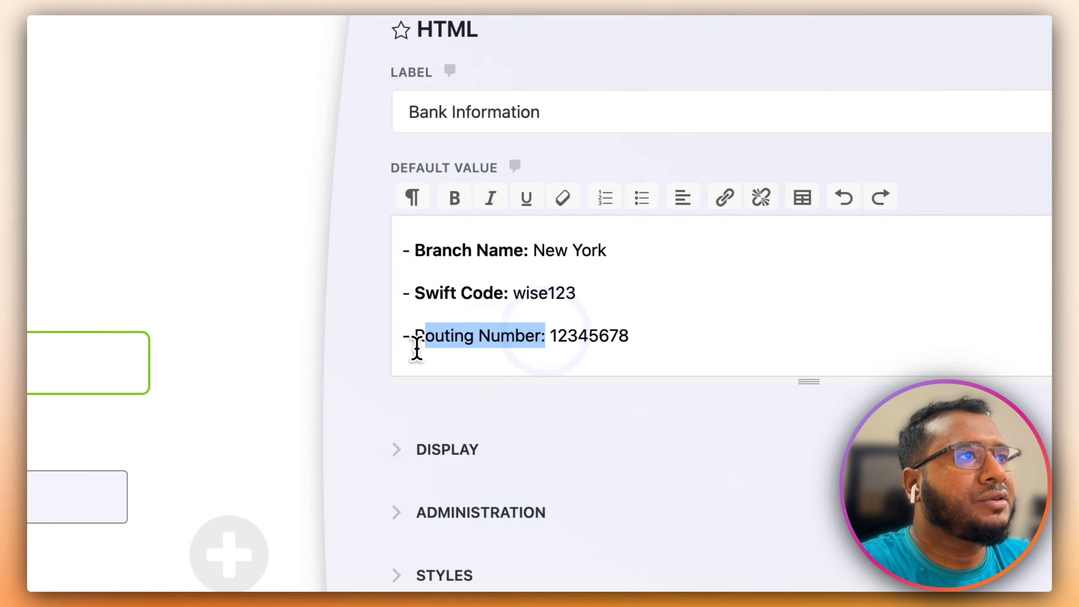
pyautogui.scroll(3, 659, 339)
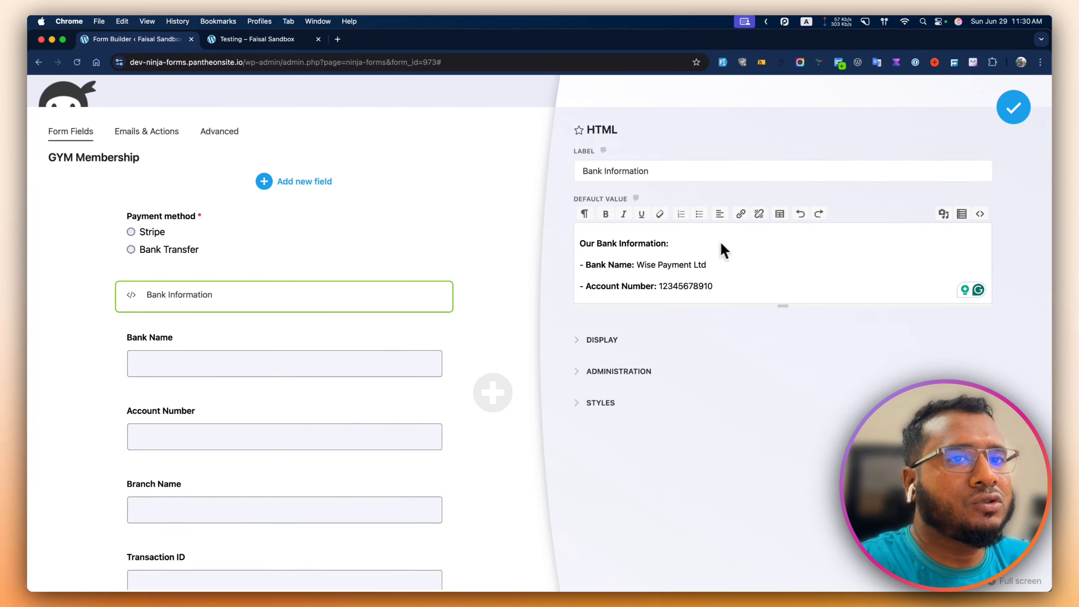
pyautogui.click(980, 213)
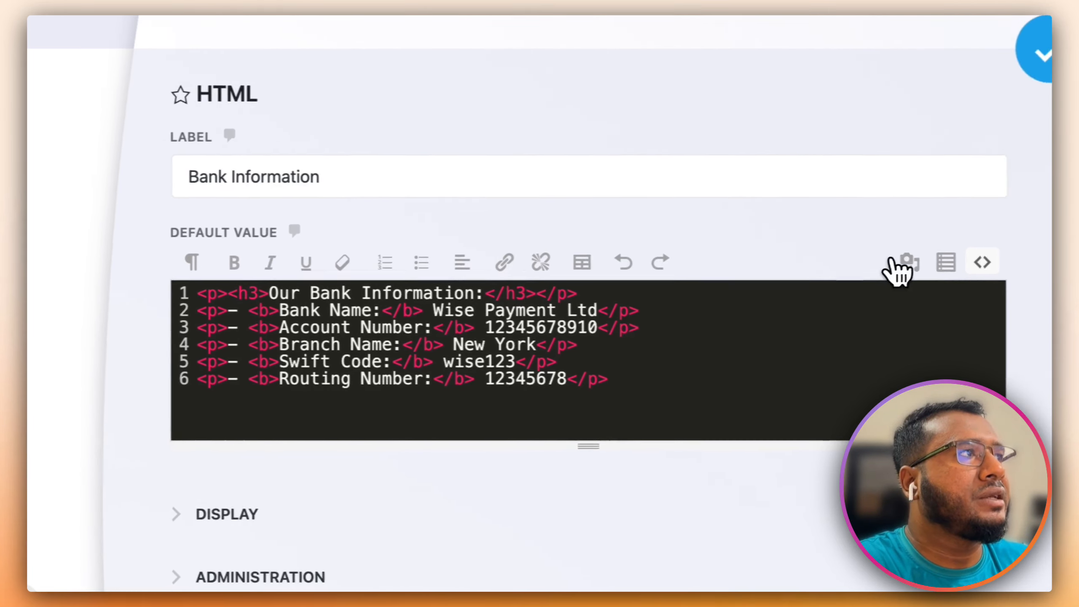
# - Switch back to visual view, close the Bank Information settings, and view the Testing page
pyautogui.click(1025, 262)
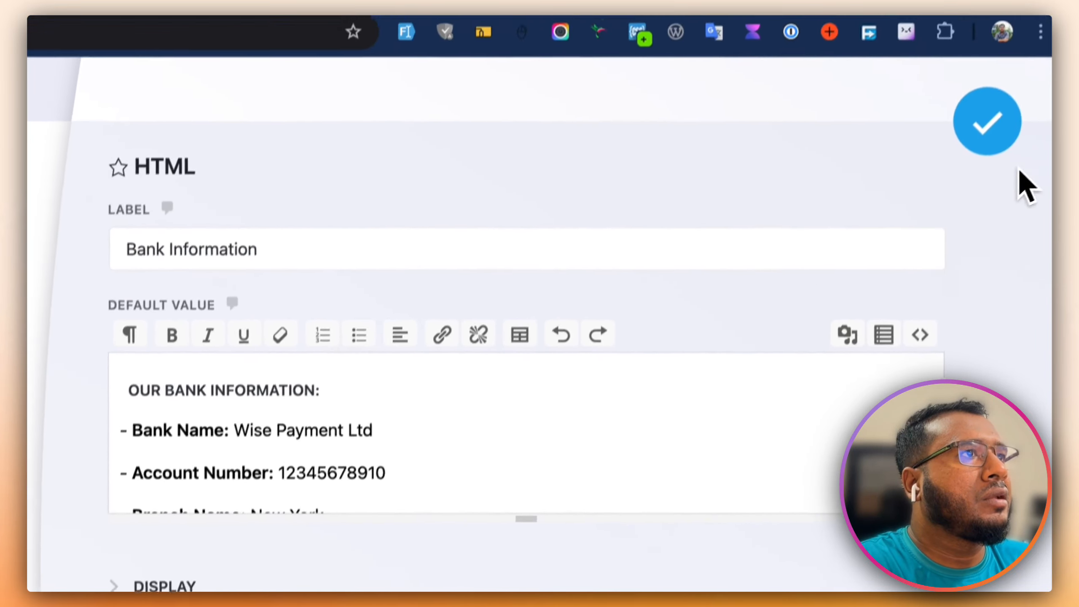
pyautogui.click(986, 63)
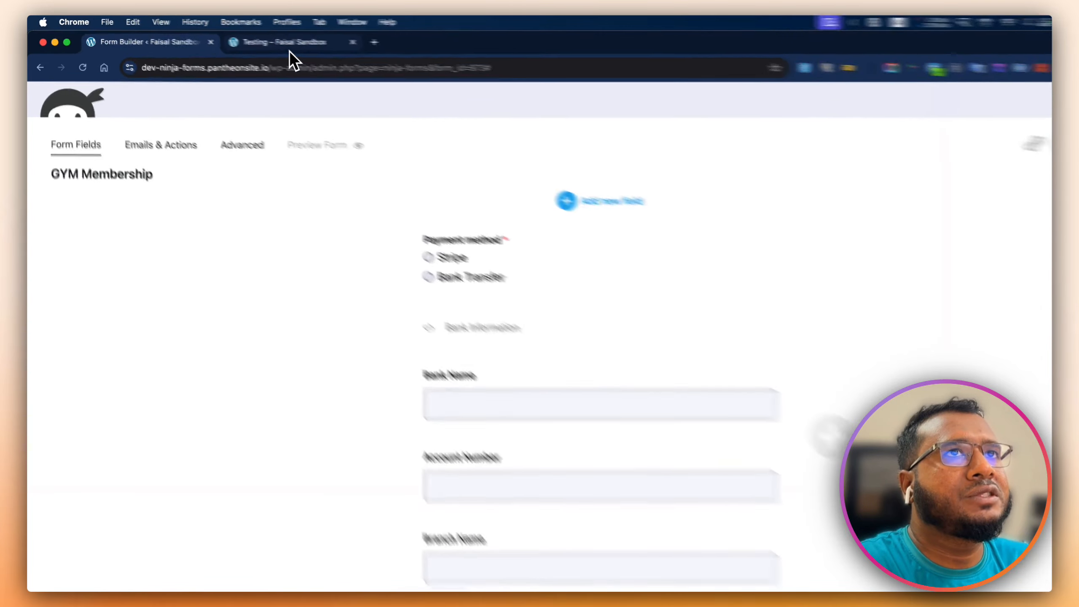
pyautogui.click(300, 43)
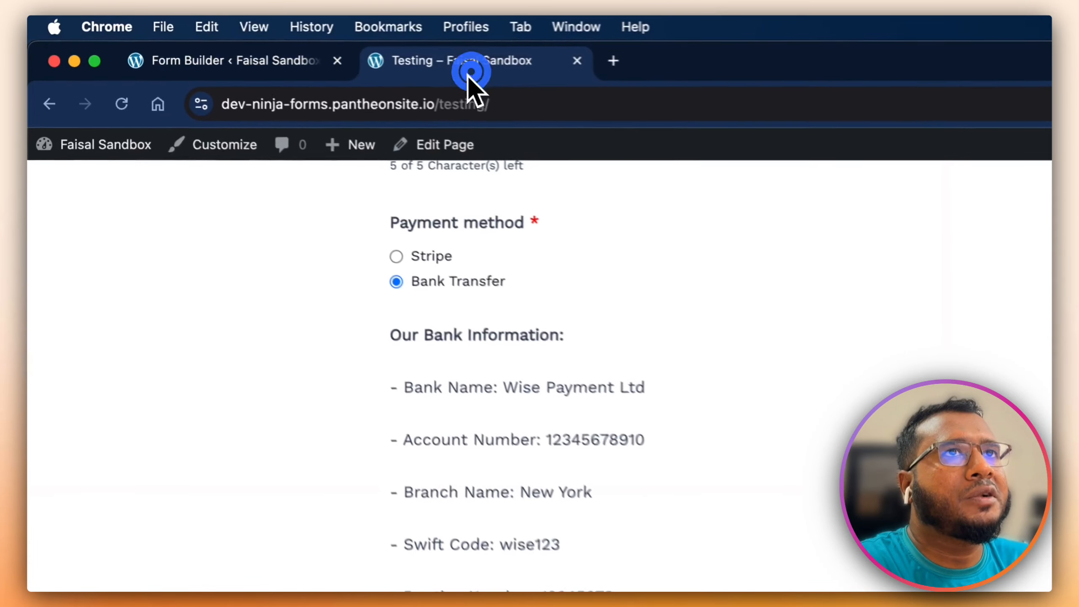
# - Reload the Testing page to confirm the heading and bold labels, then open the form's Advanced settings
pyautogui.click(83, 67)
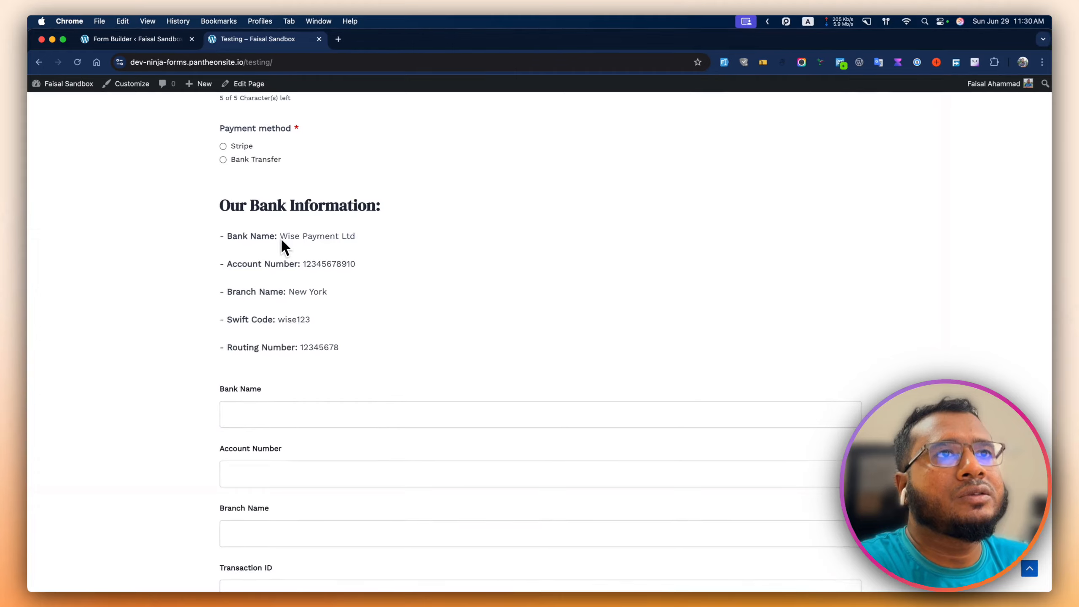
pyautogui.scroll(1, 280, 241)
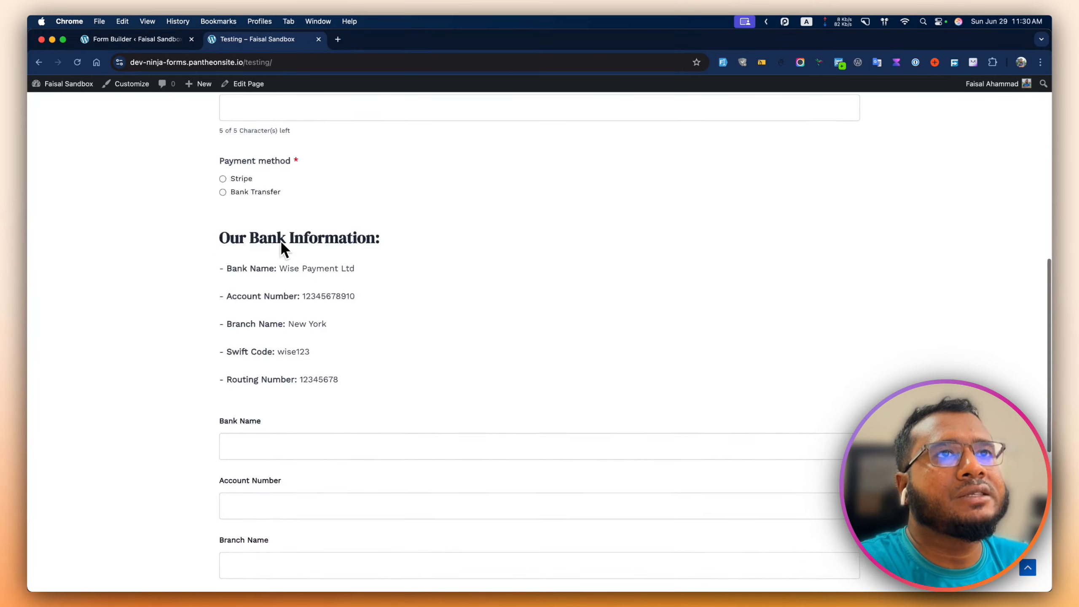
pyautogui.scroll(-5, 280, 240)
pyautogui.scroll(12, 276, 234)
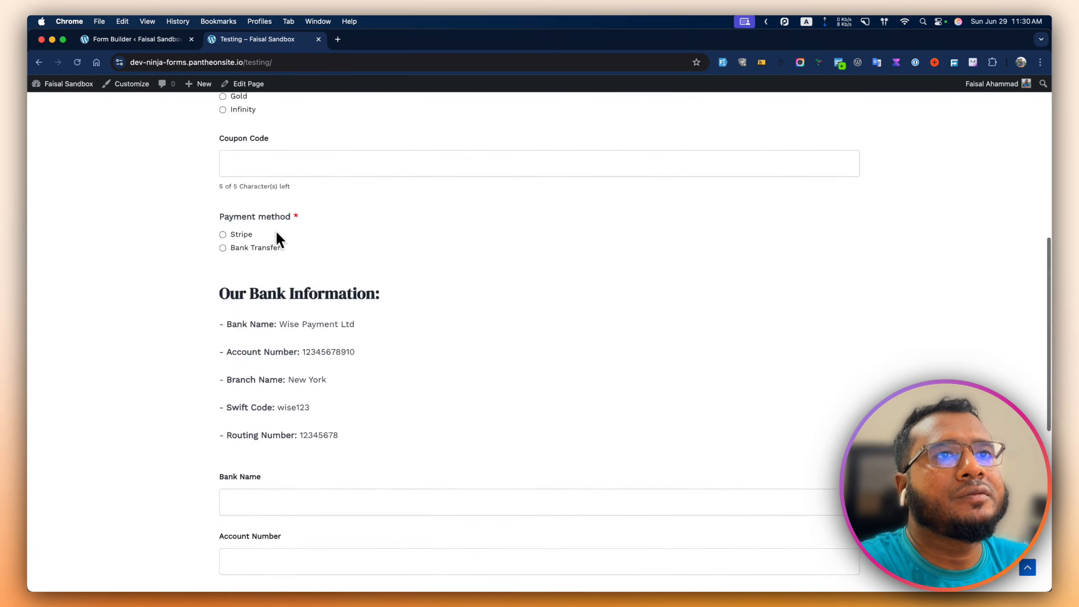
pyautogui.click(153, 43)
pyautogui.click(227, 133)
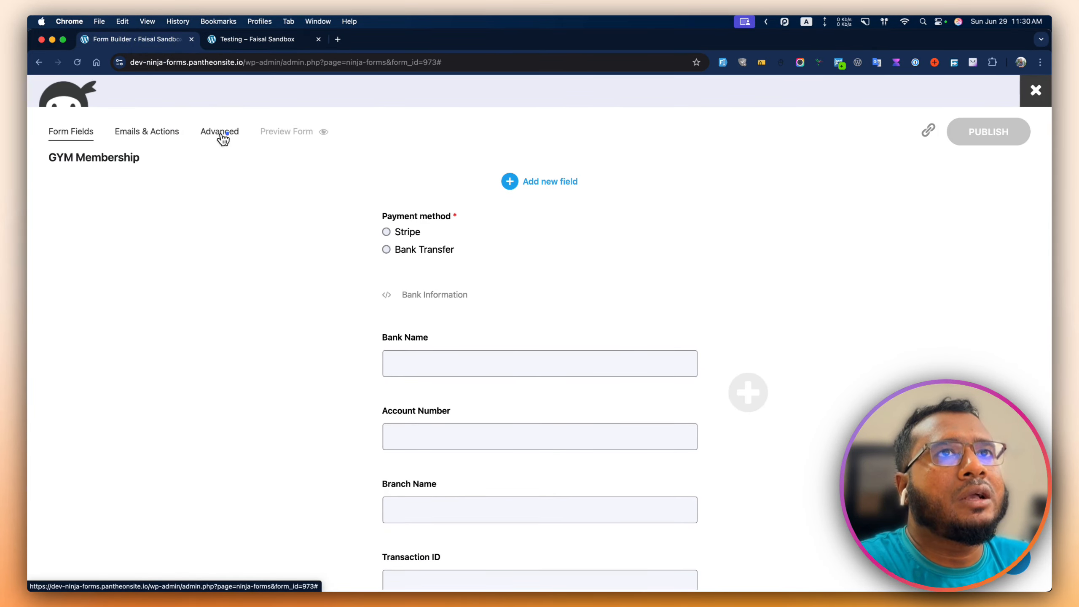
# - Add a conditional logic rule: when Payment Method has selected Bank Transfer
pyautogui.click(414, 342)
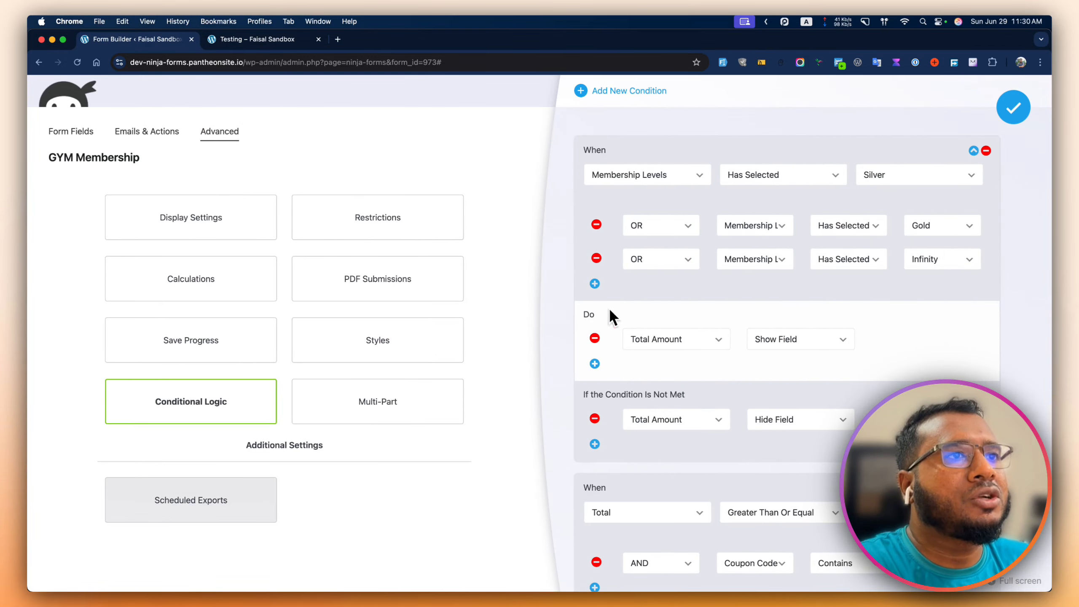
pyautogui.scroll(-5, 708, 308)
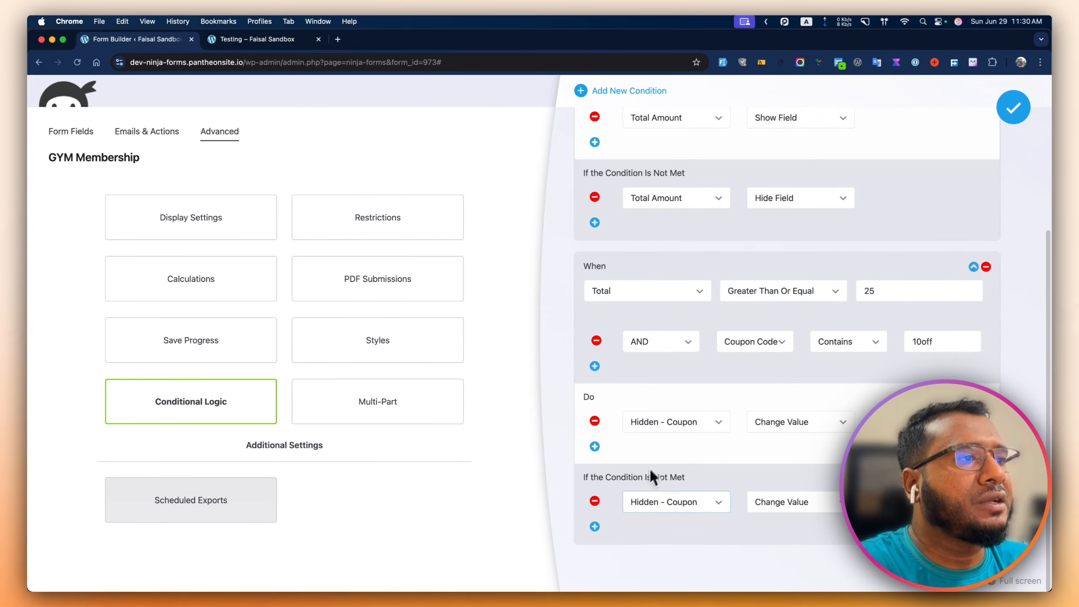
pyautogui.scroll(5, 715, 246)
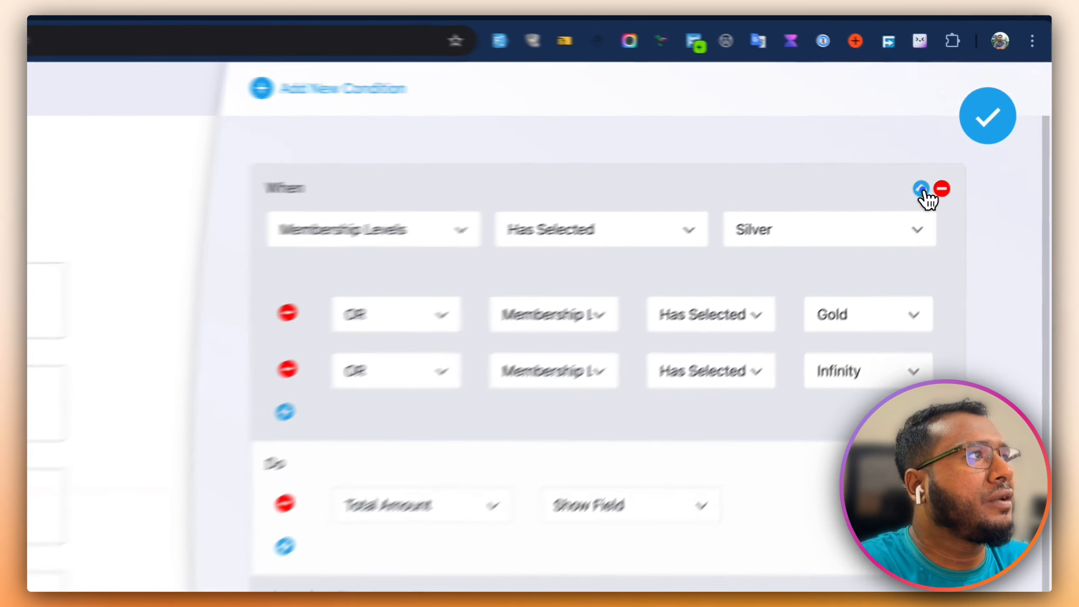
pyautogui.click(973, 150)
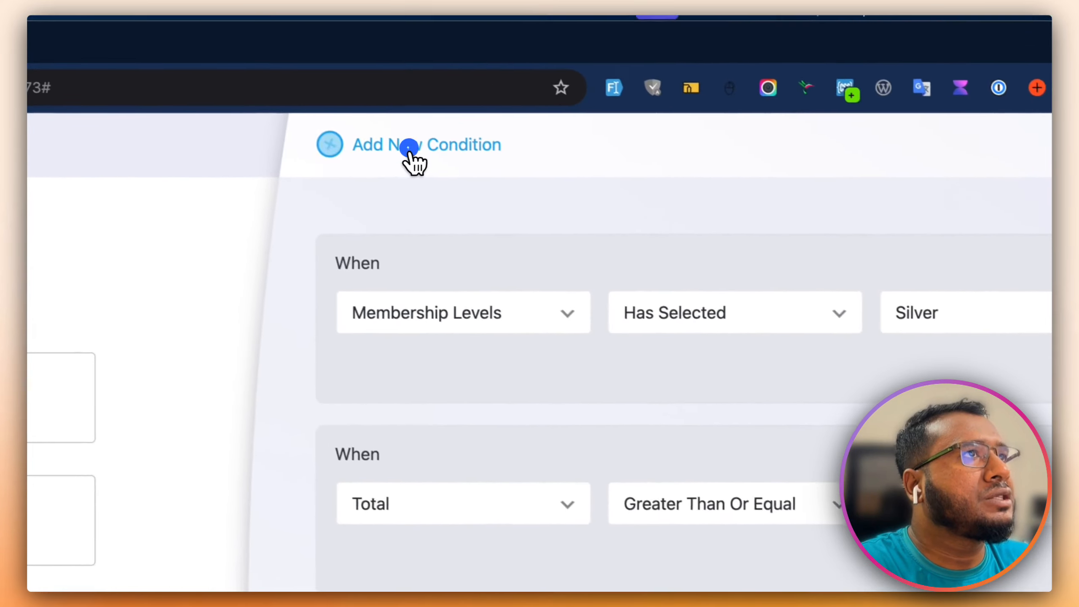
pyautogui.click(195, 88)
pyautogui.click(524, 385)
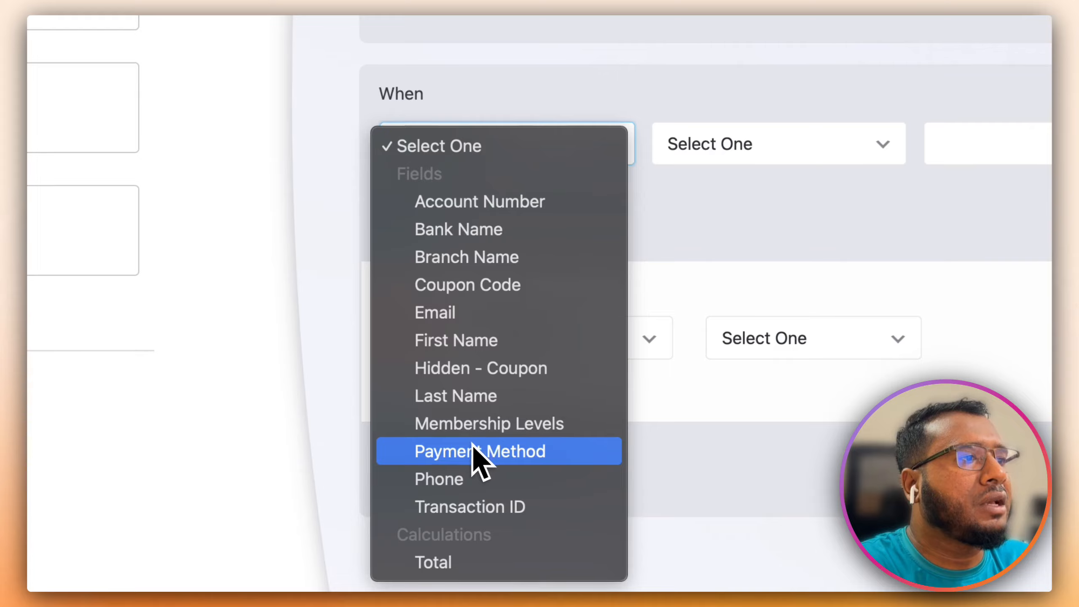
pyautogui.click(483, 450)
pyautogui.click(705, 141)
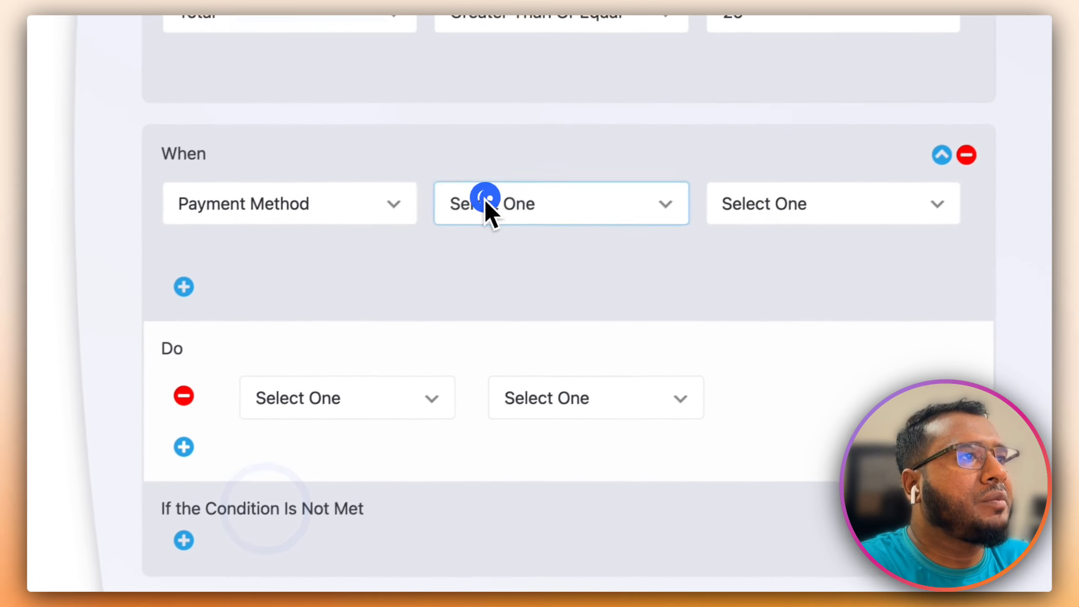
pyautogui.click(730, 175)
pyautogui.click(1050, 143)
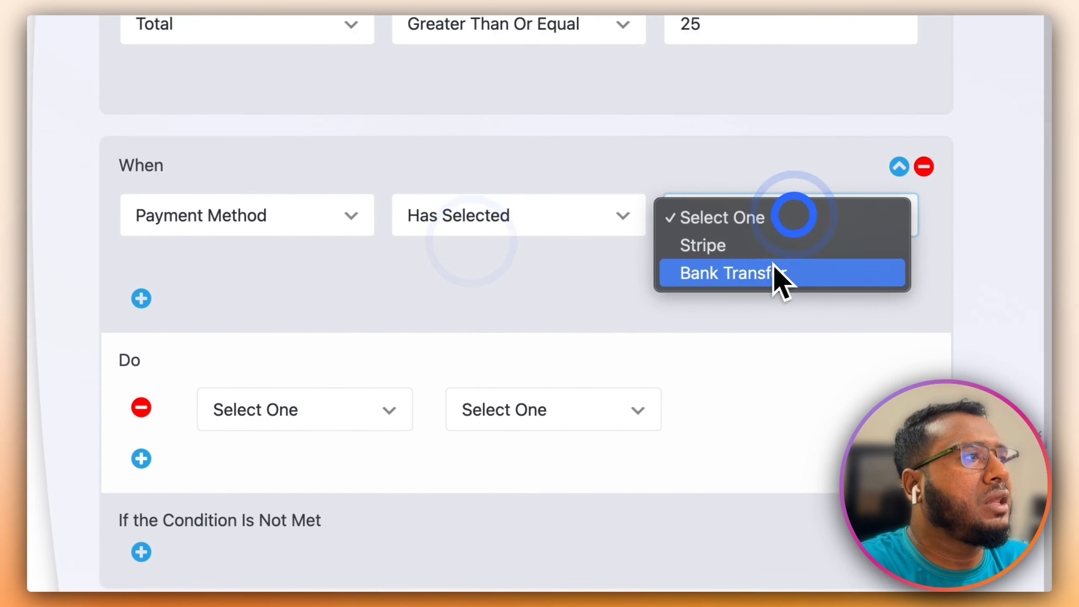
pyautogui.click(752, 275)
# - Make the rule show the Bank Information field
pyautogui.click(280, 408)
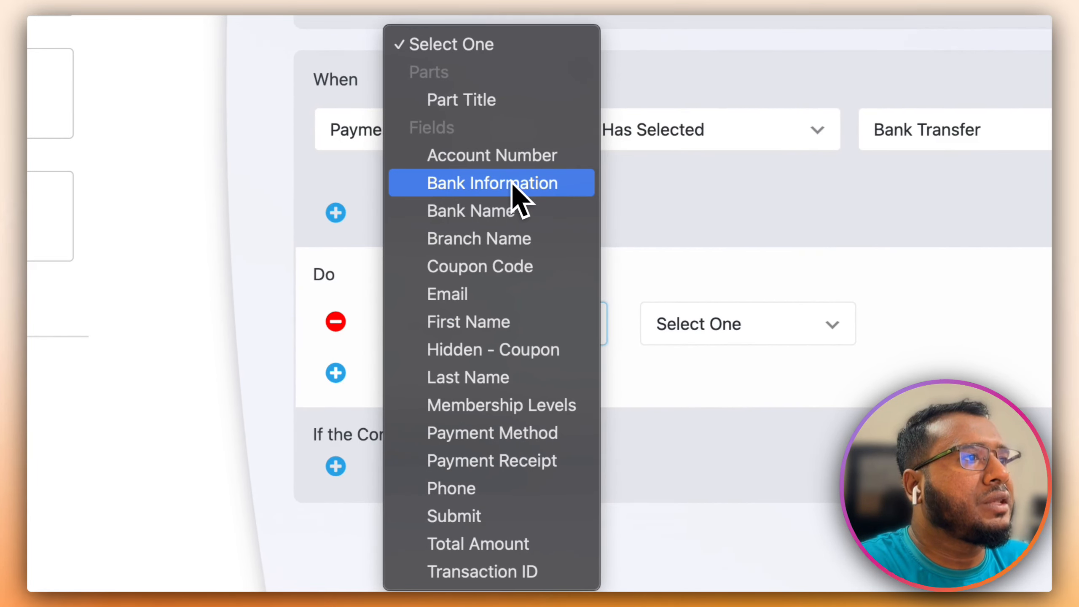
pyautogui.click(509, 182)
pyautogui.click(674, 330)
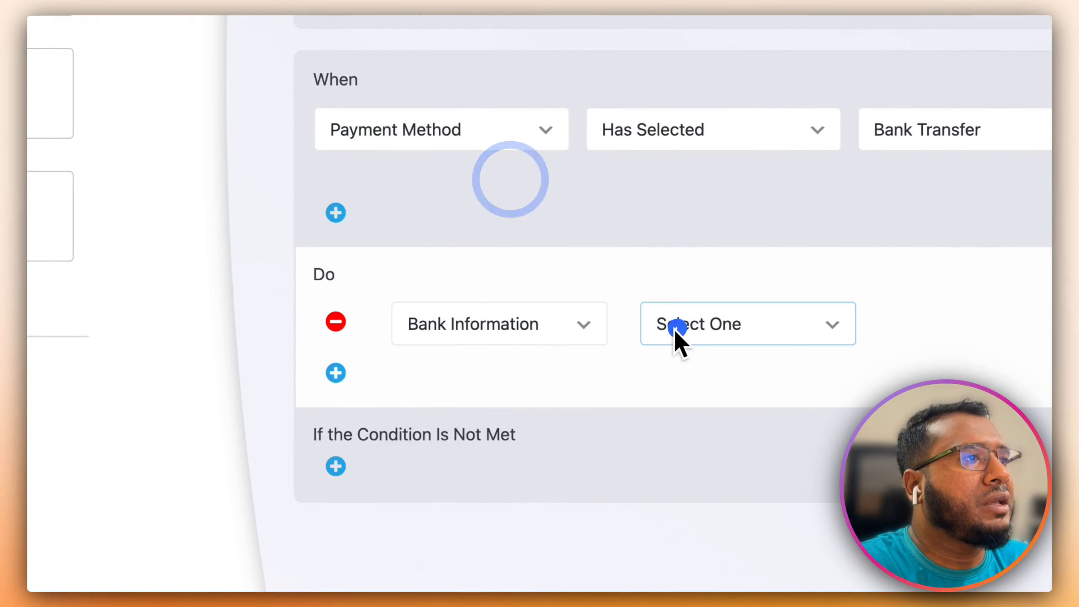
pyautogui.click(718, 356)
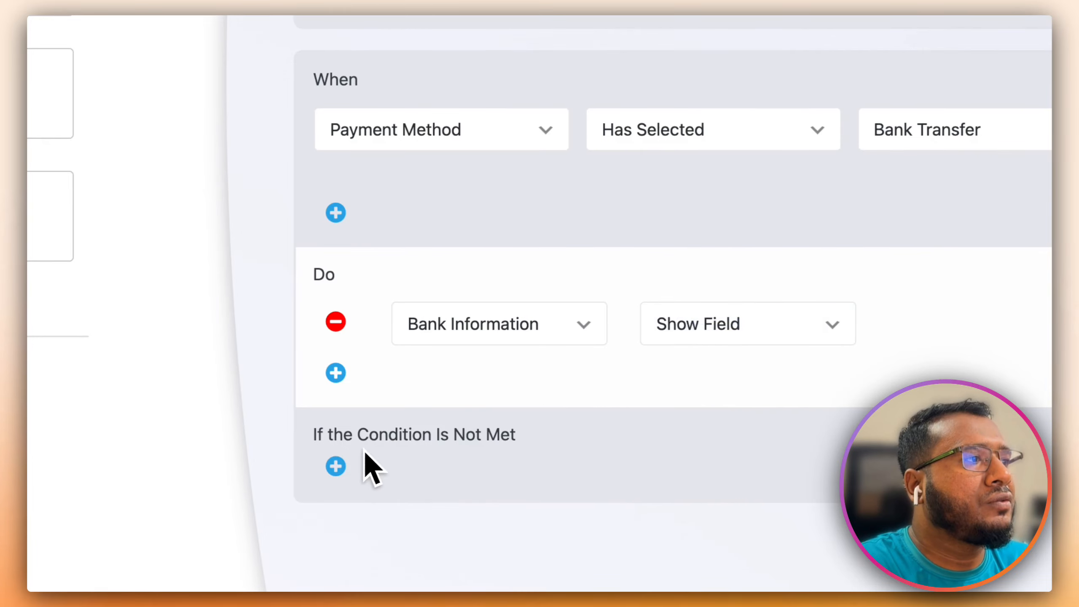
# - Add a second action that shows the Bank Name field
pyautogui.click(336, 373)
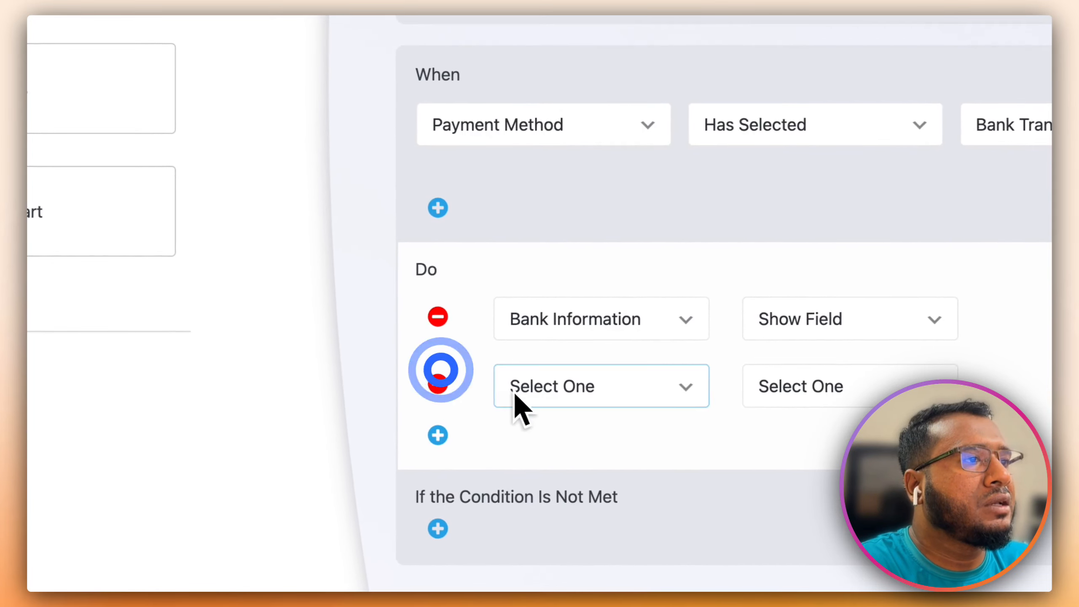
pyautogui.click(608, 384)
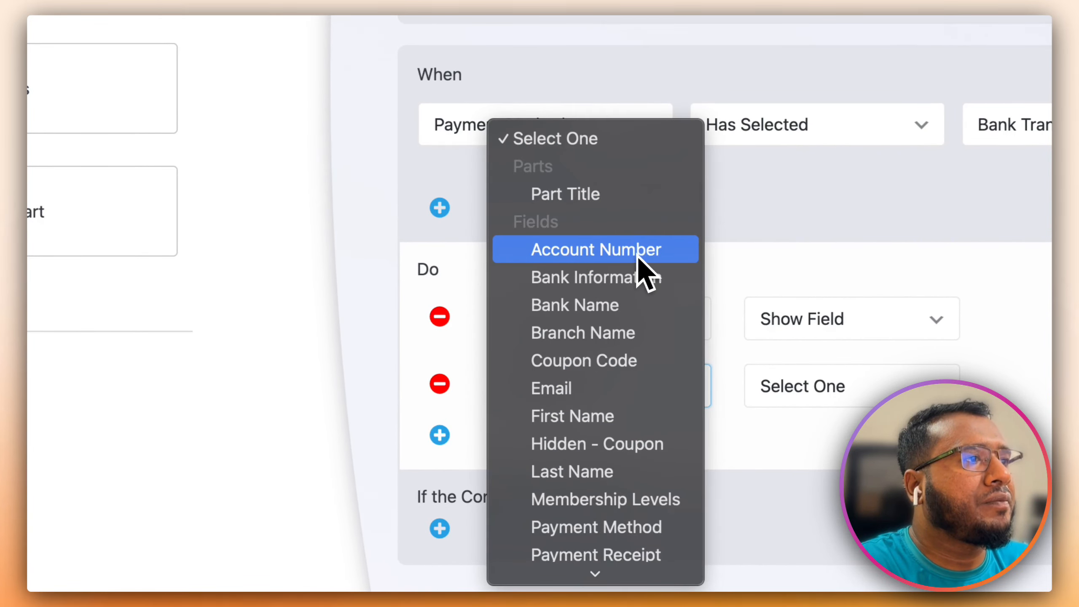
pyautogui.click(638, 255)
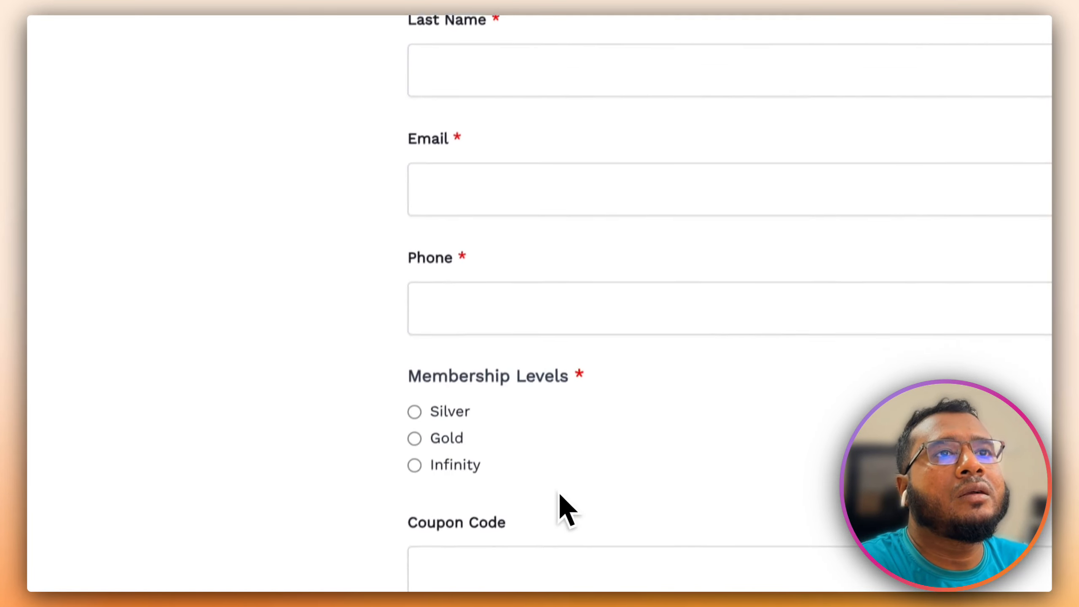
pyautogui.scroll(-20, 559, 495)
pyautogui.scroll(1, 551, 470)
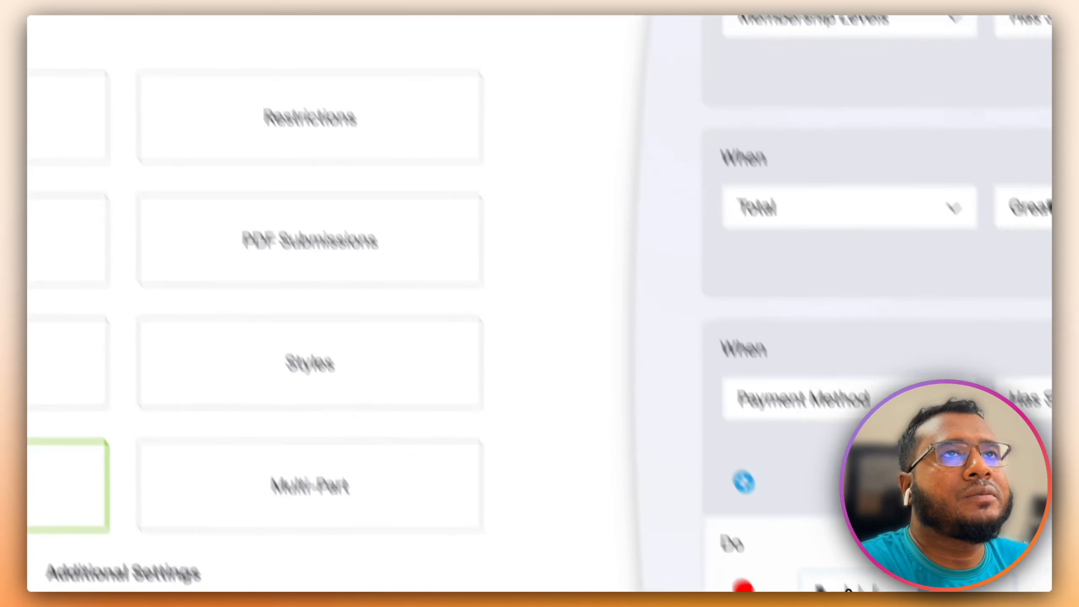
pyautogui.click(620, 468)
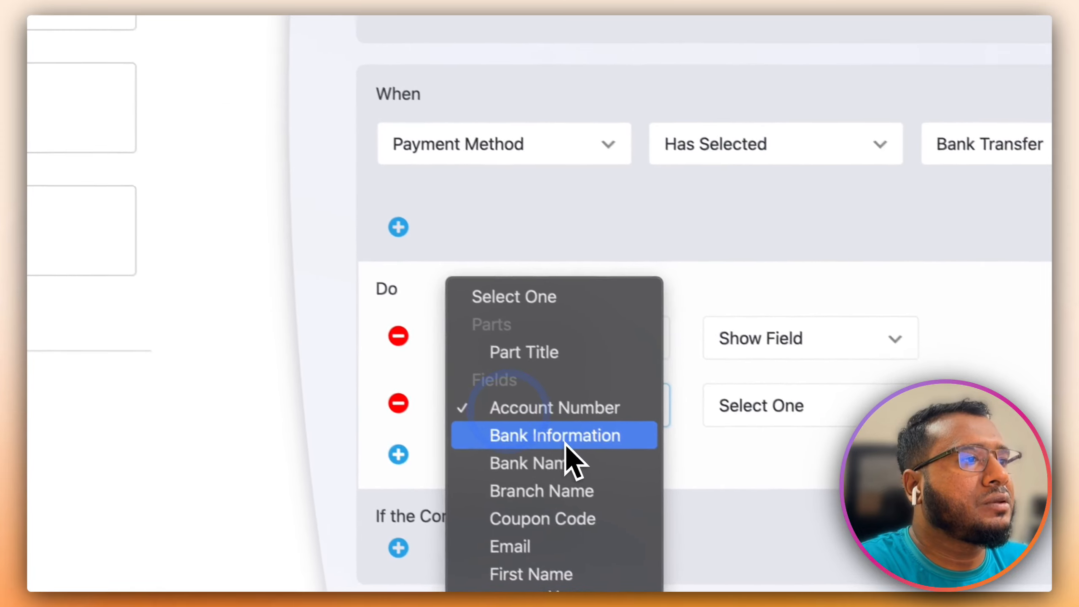
pyautogui.click(567, 464)
pyautogui.click(791, 403)
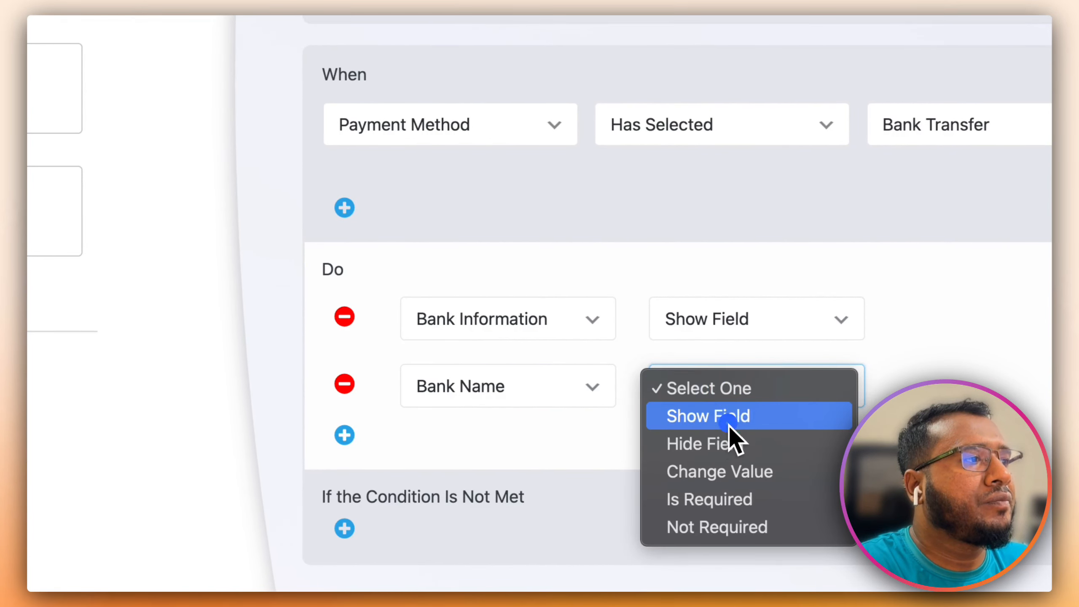
pyautogui.click(730, 419)
pyautogui.scroll(-3, 720, 415)
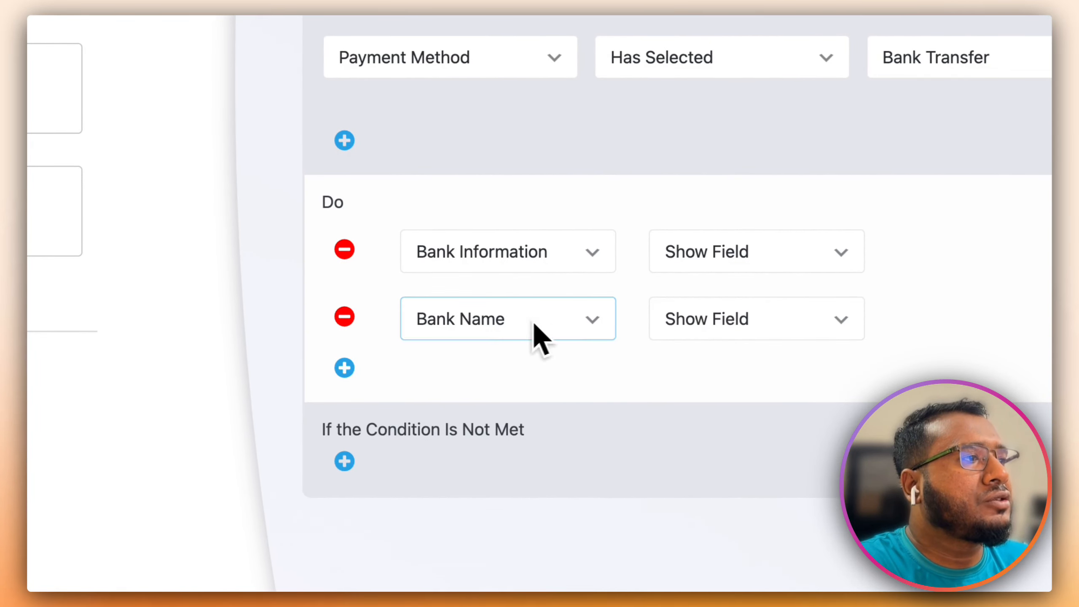
# - Add an action making Bank Name required for bank transfers
pyautogui.click(345, 367)
pyautogui.click(467, 386)
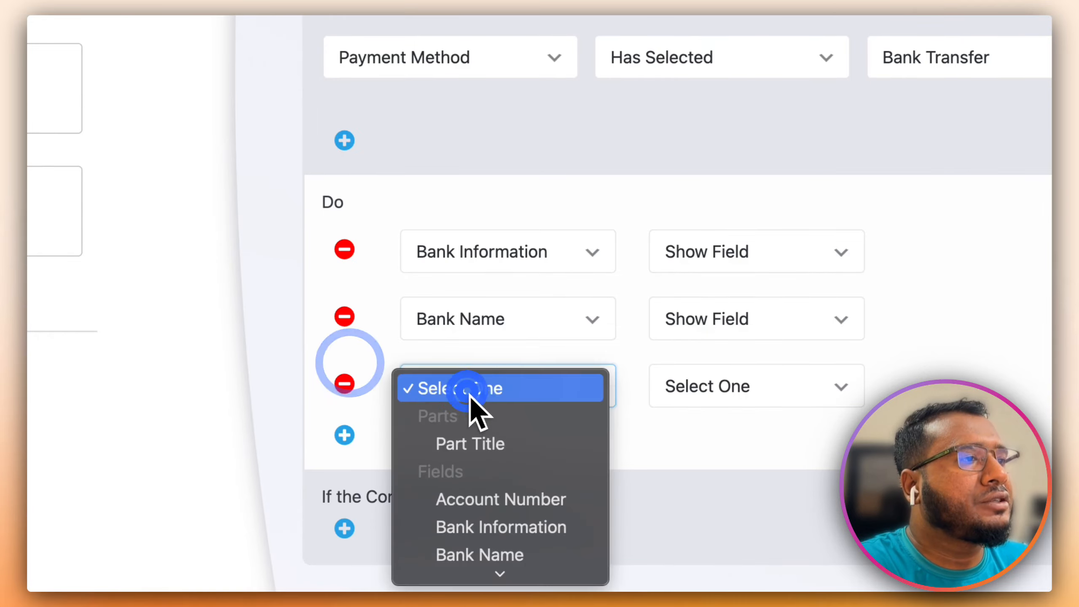
pyautogui.click(493, 555)
pyautogui.click(688, 383)
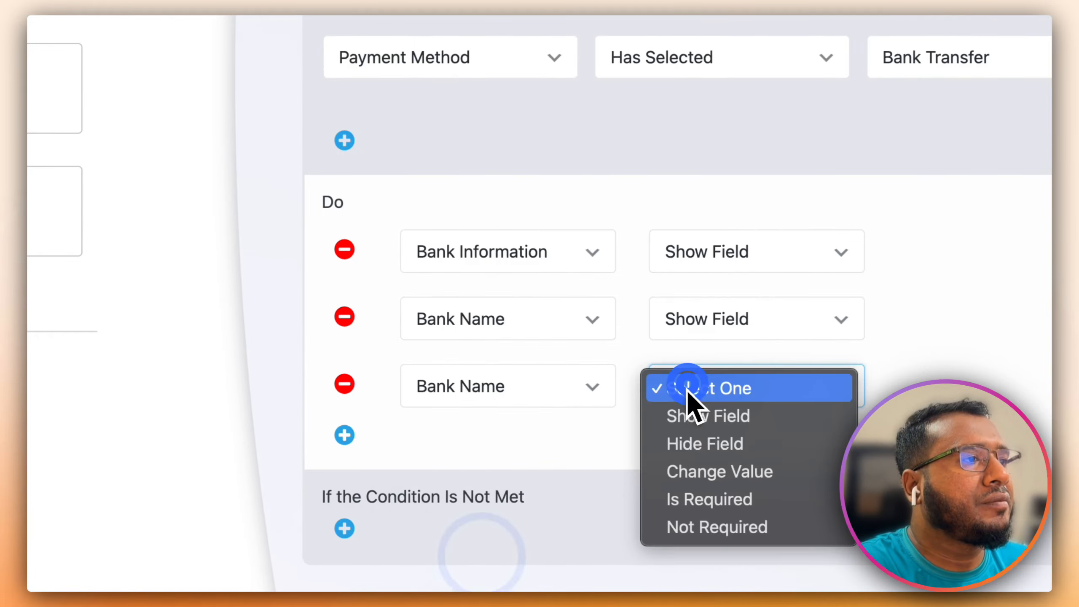
pyautogui.click(718, 497)
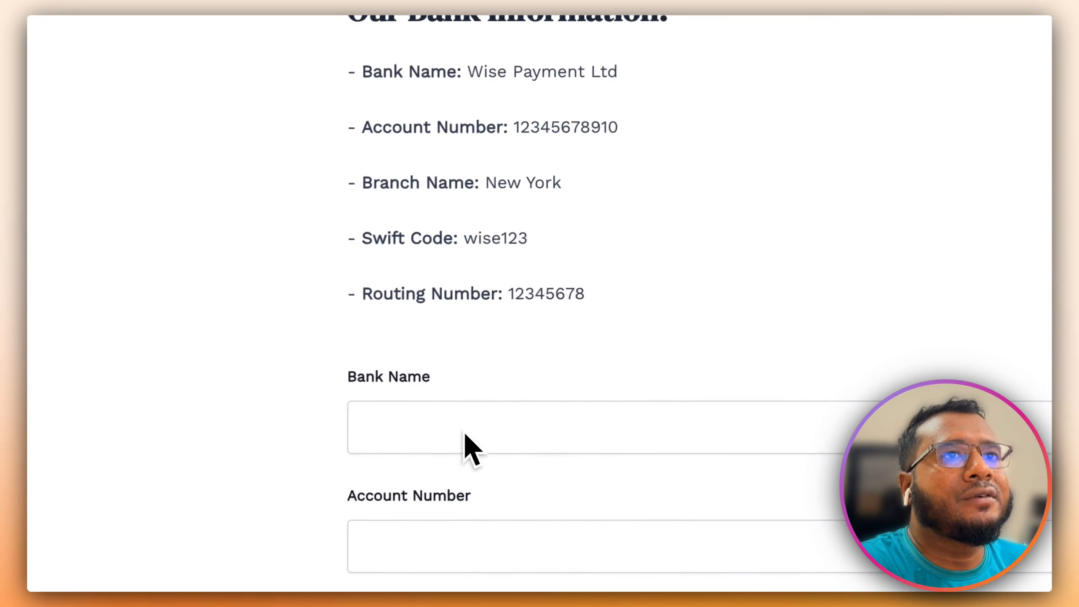
pyautogui.click(253, 36)
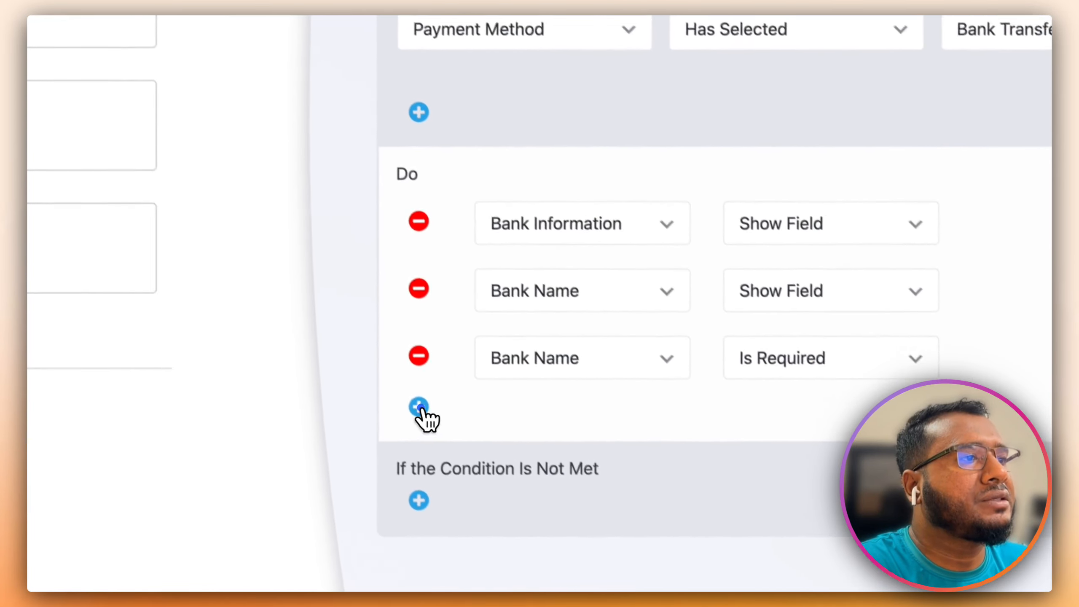
# - Add actions to show Account Number and make it required
pyautogui.click(501, 468)
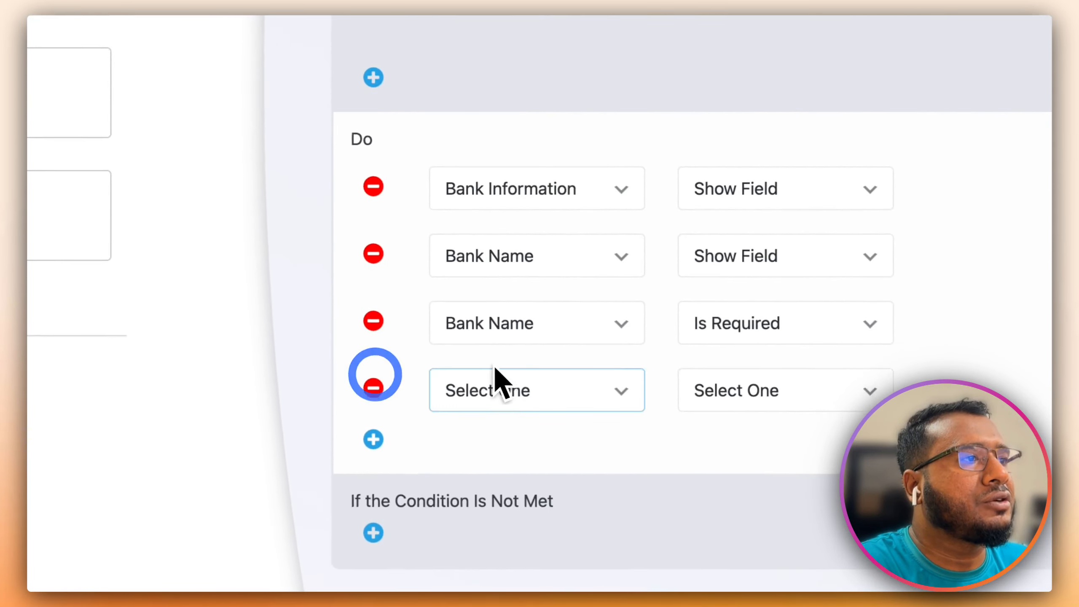
pyautogui.click(503, 324)
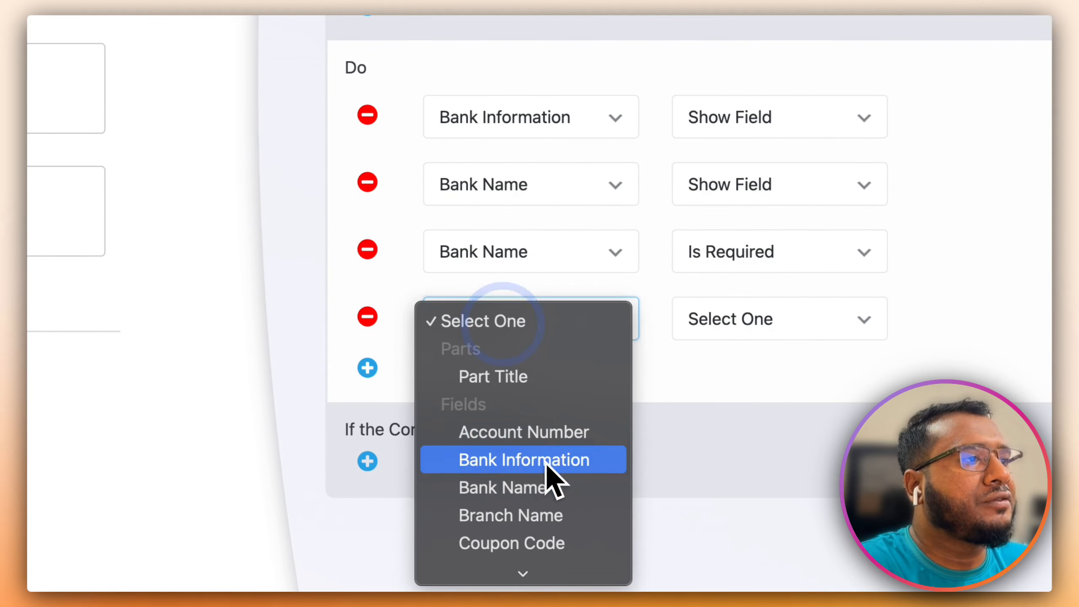
pyautogui.click(548, 433)
pyautogui.click(764, 313)
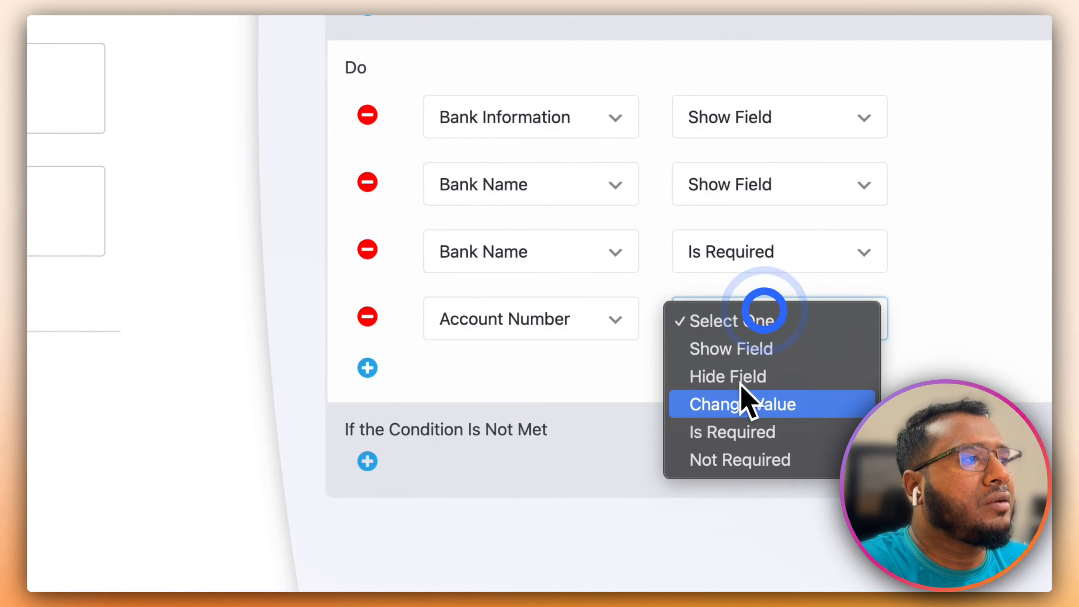
pyautogui.click(747, 353)
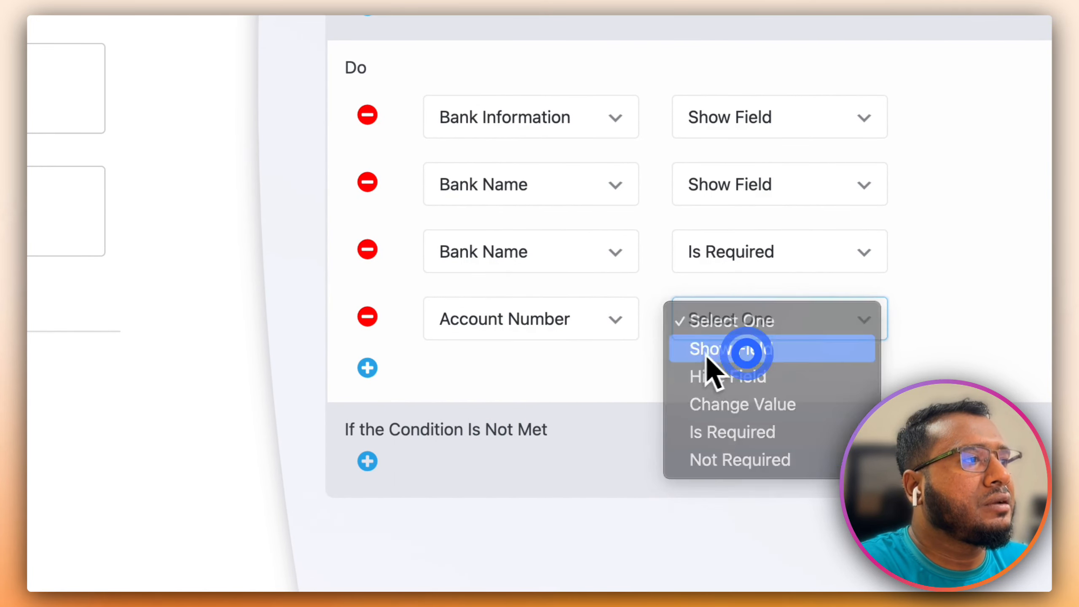
pyautogui.click(367, 368)
pyautogui.click(513, 389)
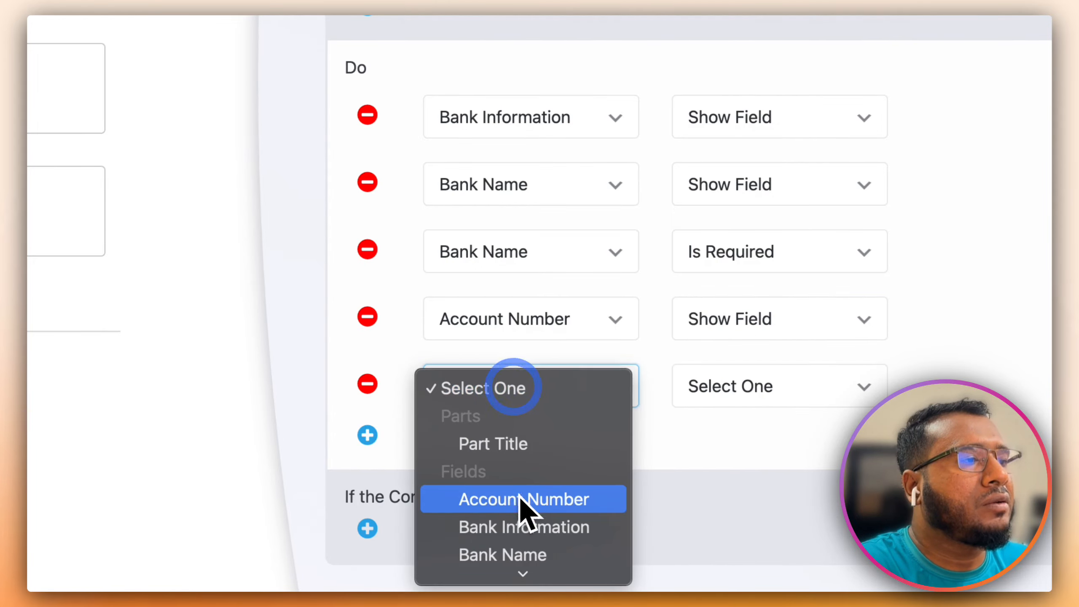
pyautogui.click(516, 501)
pyautogui.click(732, 386)
pyautogui.click(734, 493)
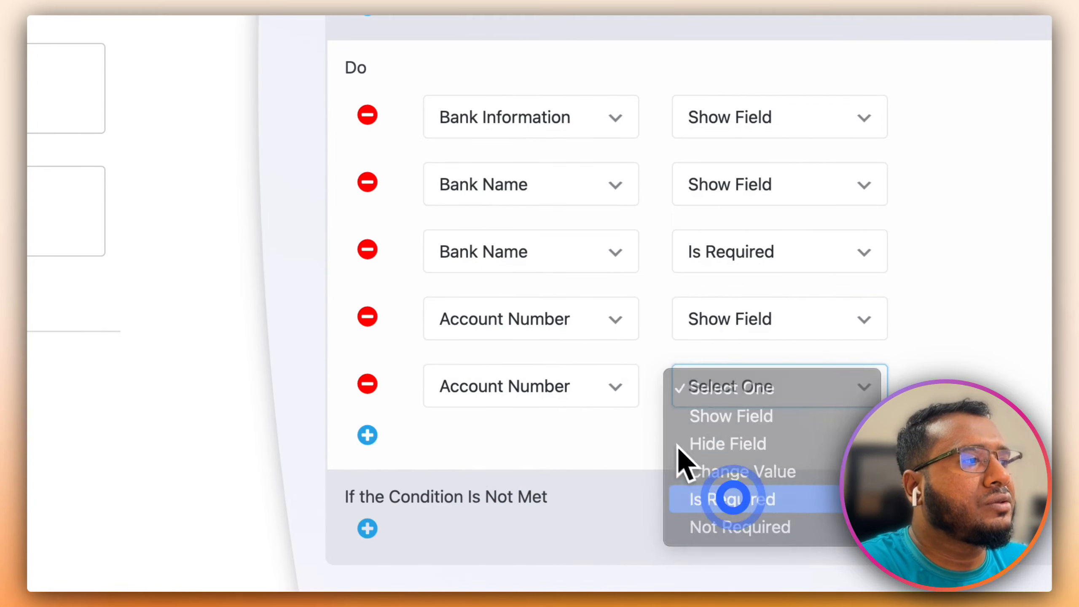
pyautogui.scroll(-2, 611, 398)
# - Add an action that shows the Branch Name field
pyautogui.click(367, 368)
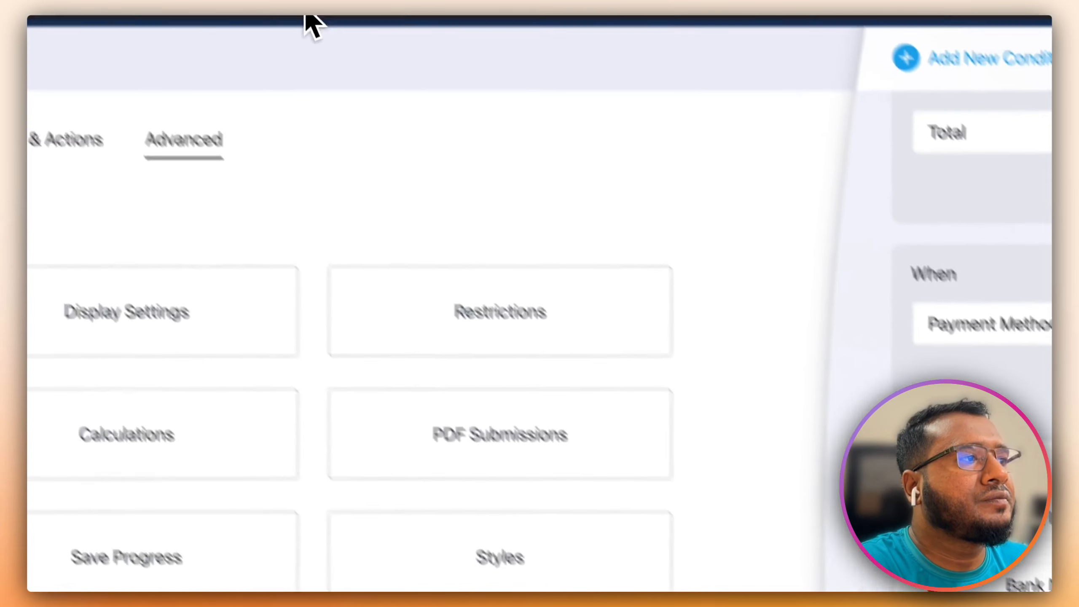
pyautogui.click(485, 70)
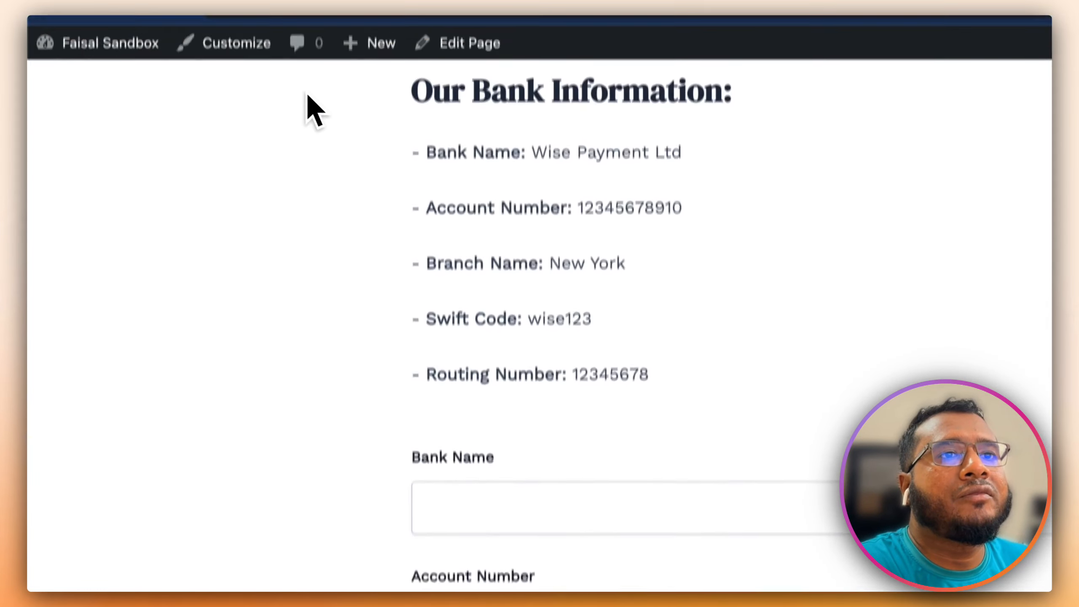
pyautogui.click(272, 65)
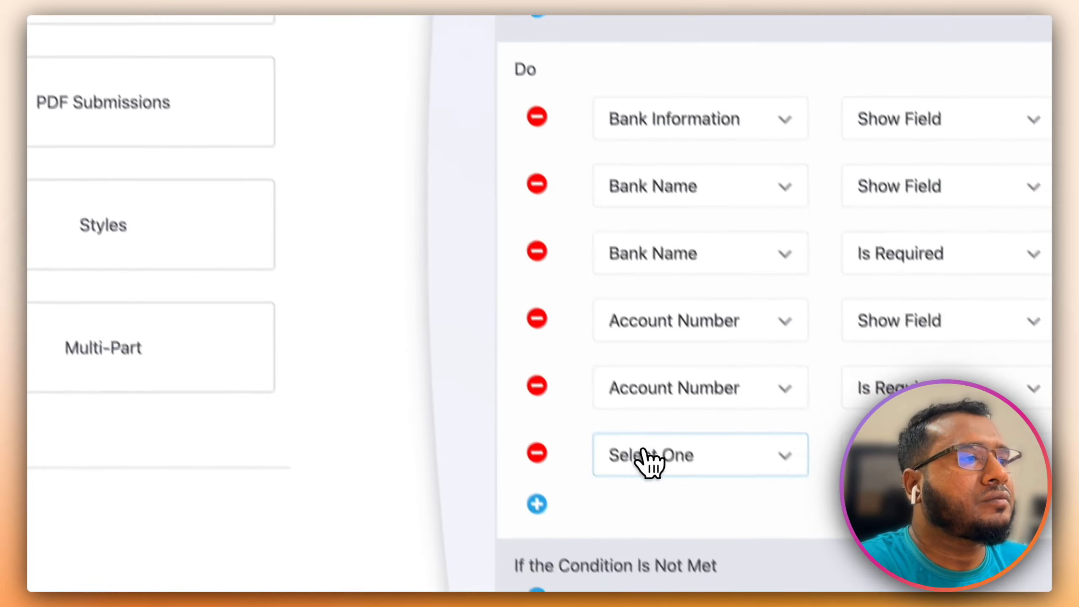
pyautogui.click(646, 461)
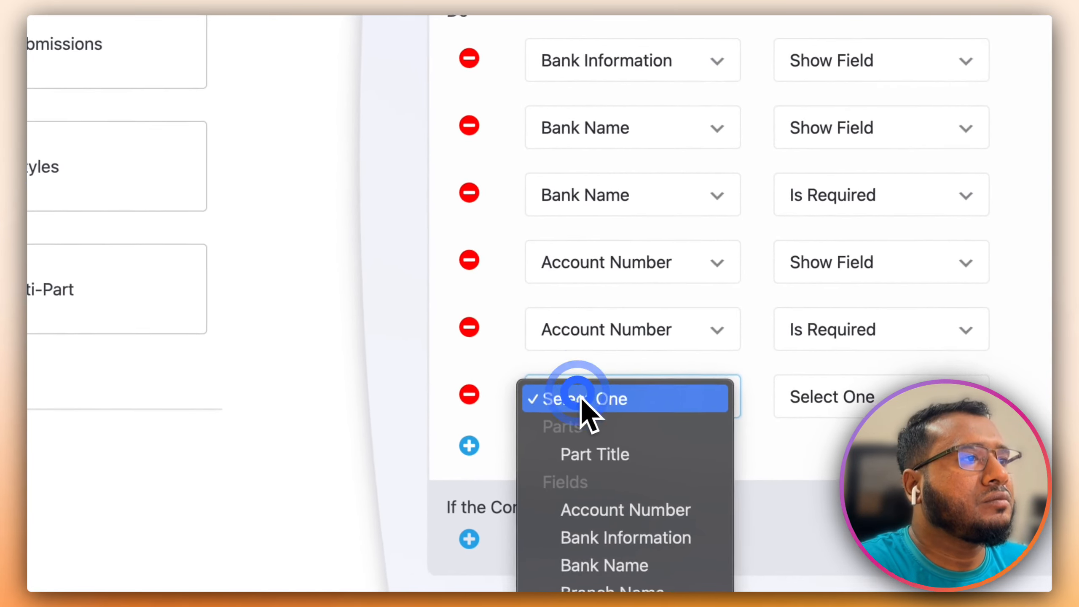
pyautogui.click(531, 352)
pyautogui.click(735, 330)
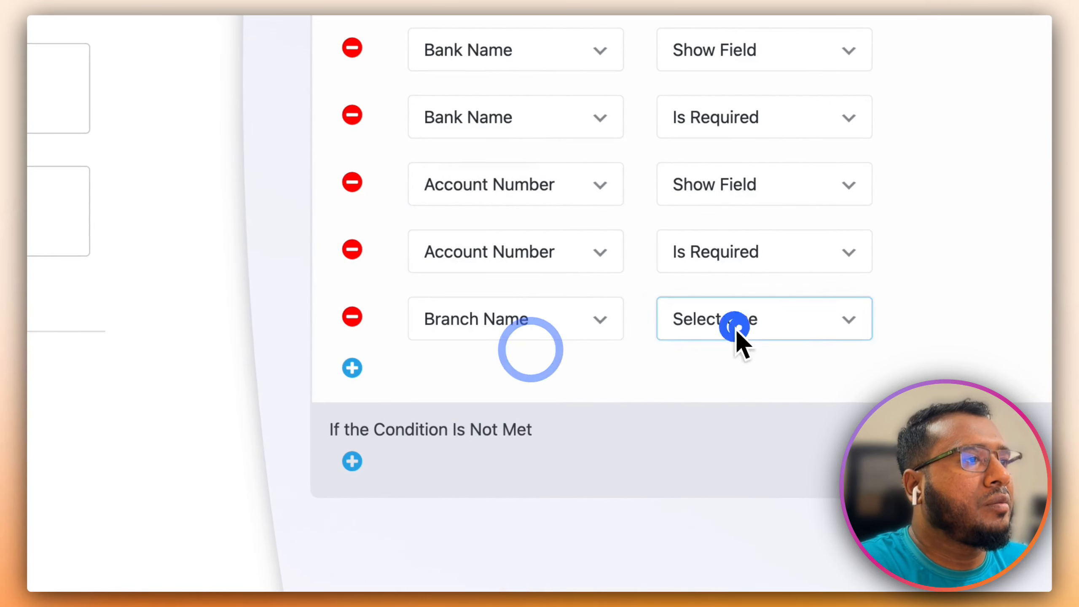
pyautogui.click(739, 355)
# - Make Branch Name required for bank transfers and add another empty action row
pyautogui.click(352, 368)
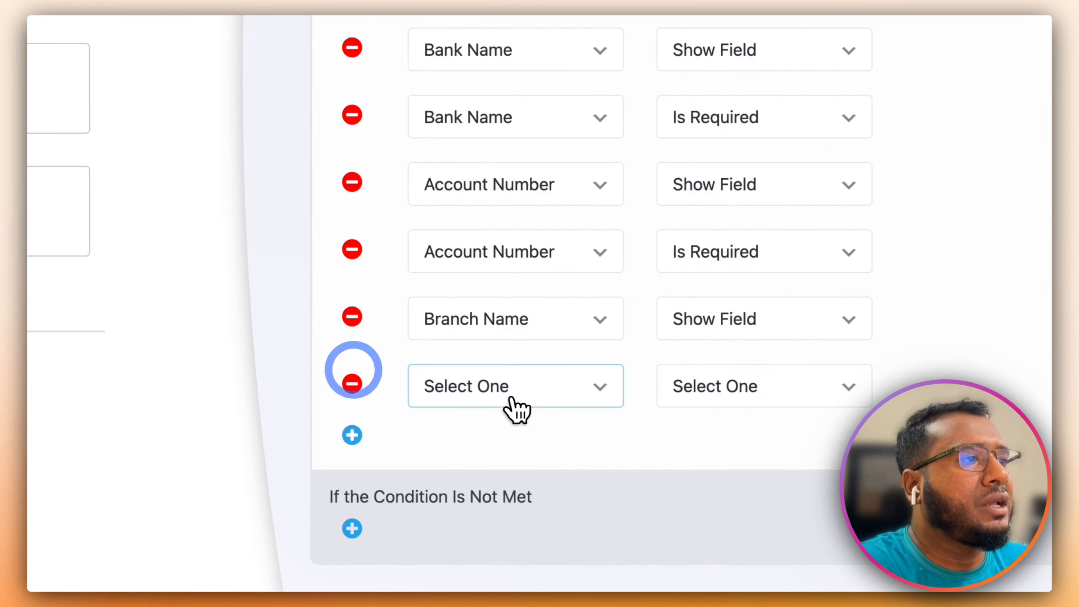
pyautogui.click(513, 385)
pyautogui.click(515, 471)
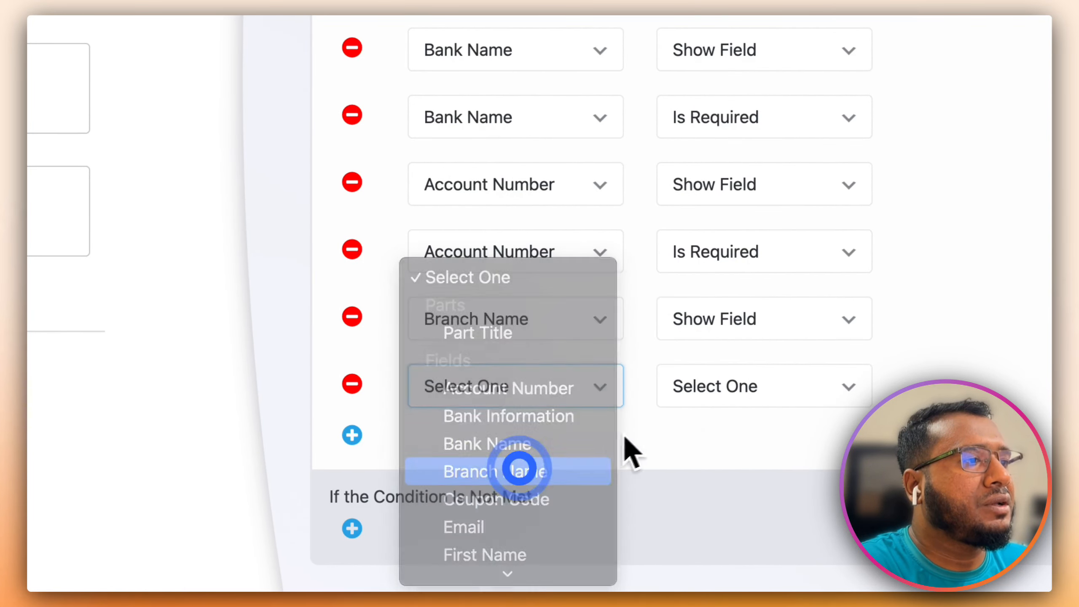
pyautogui.click(729, 385)
pyautogui.click(722, 497)
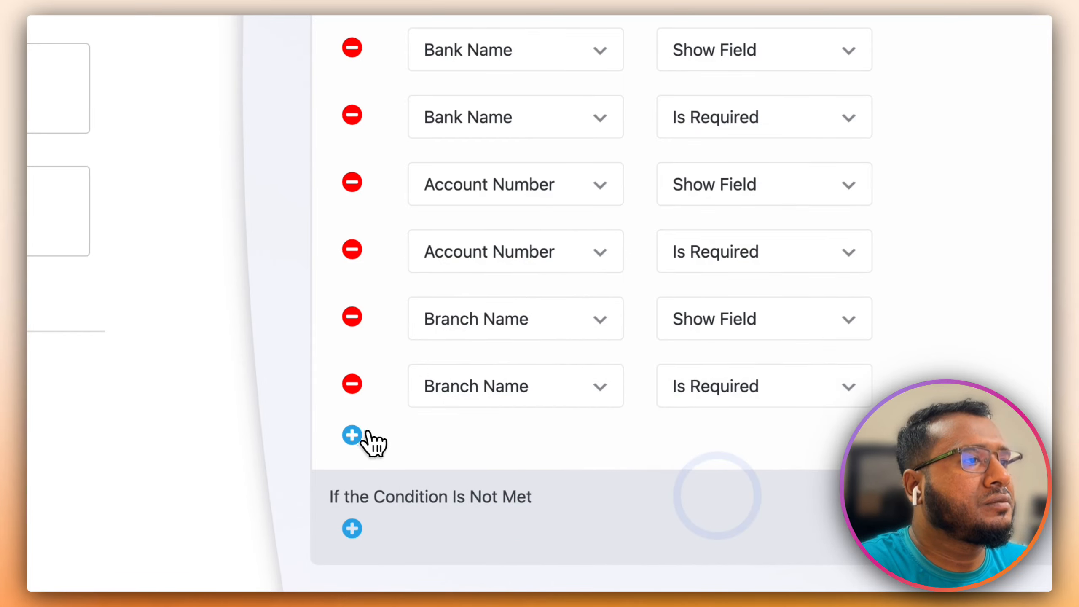
pyautogui.click(352, 434)
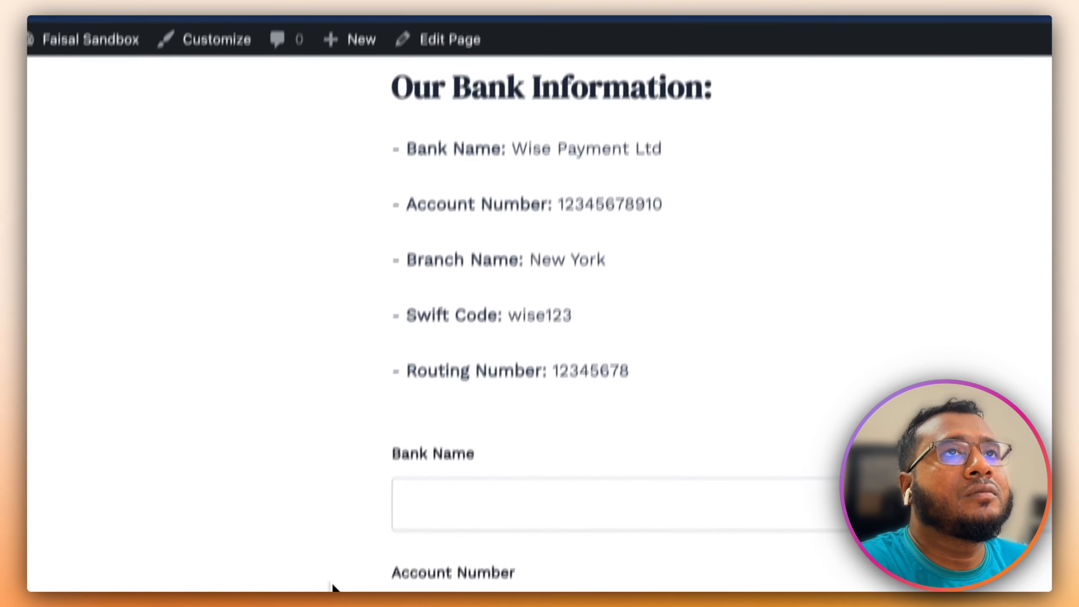
pyautogui.scroll(-5, 474, 499)
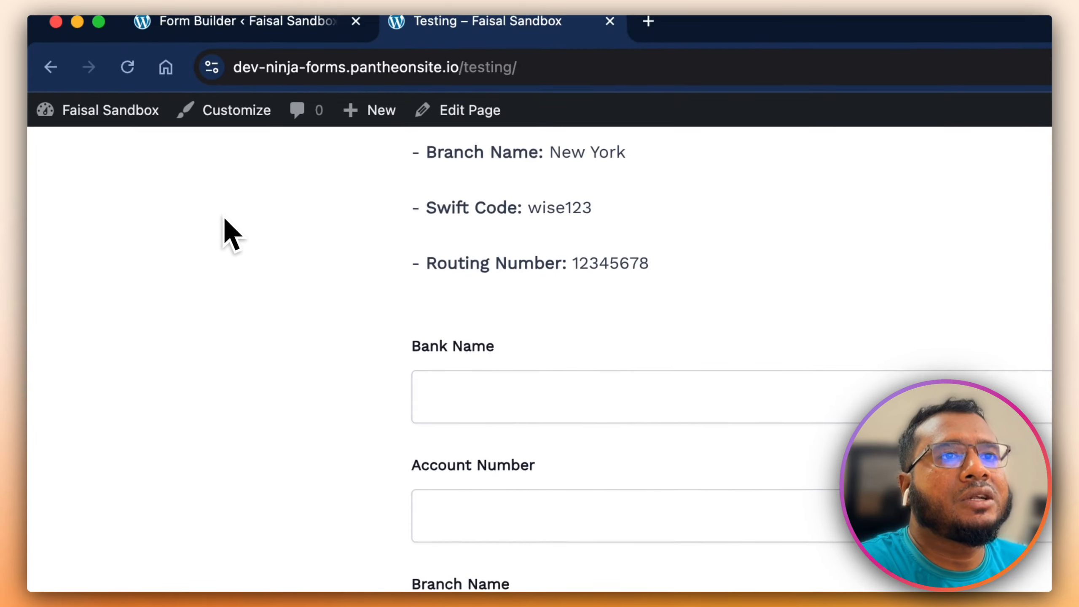
pyautogui.click(239, 68)
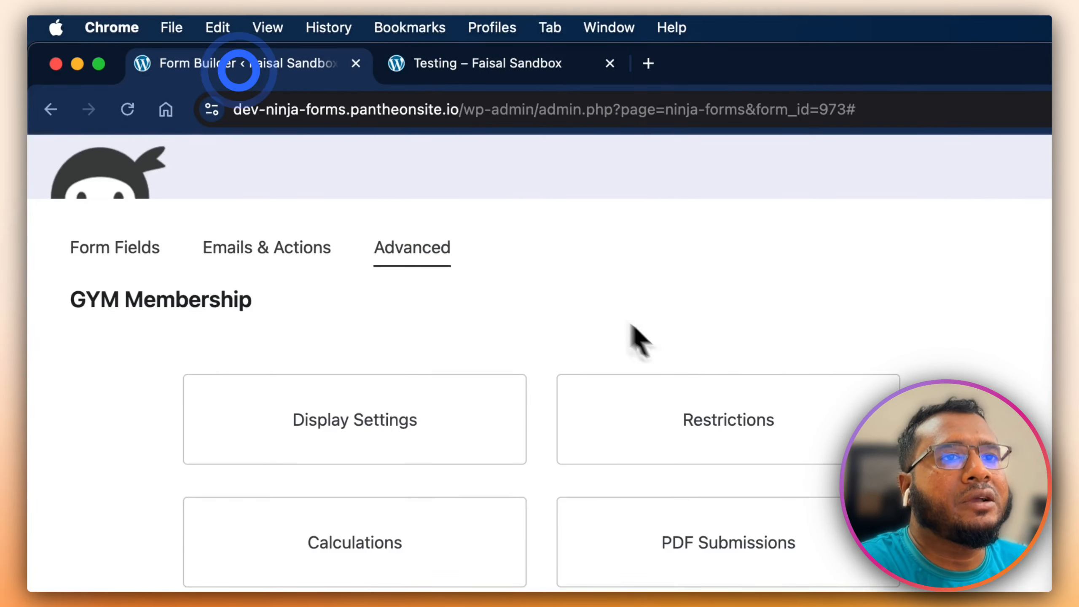
# - Set the new action to Show Field for Transaction ID
pyautogui.click(752, 506)
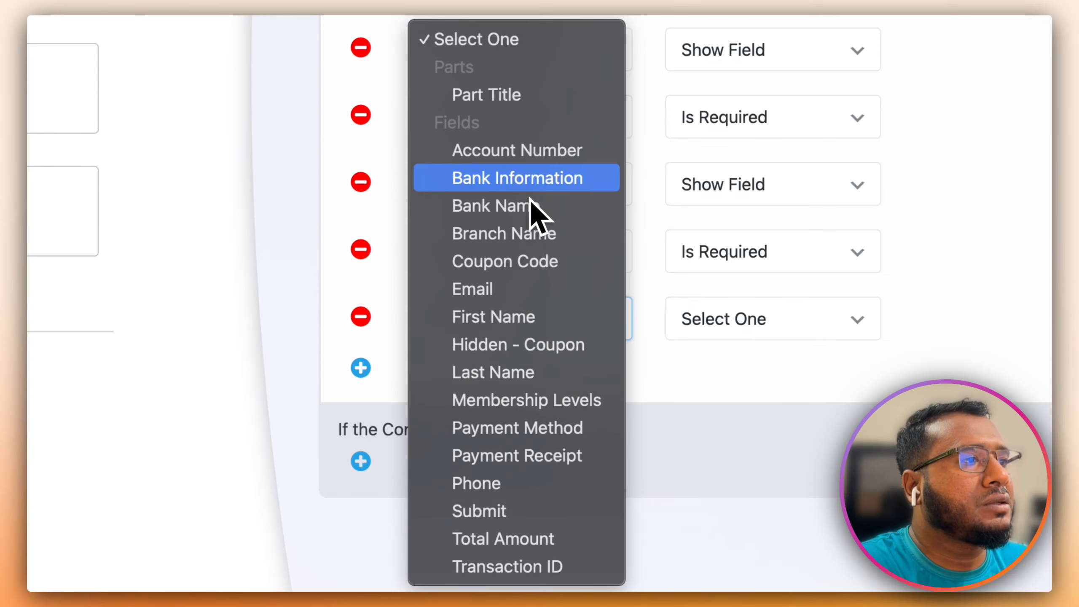
pyautogui.click(540, 566)
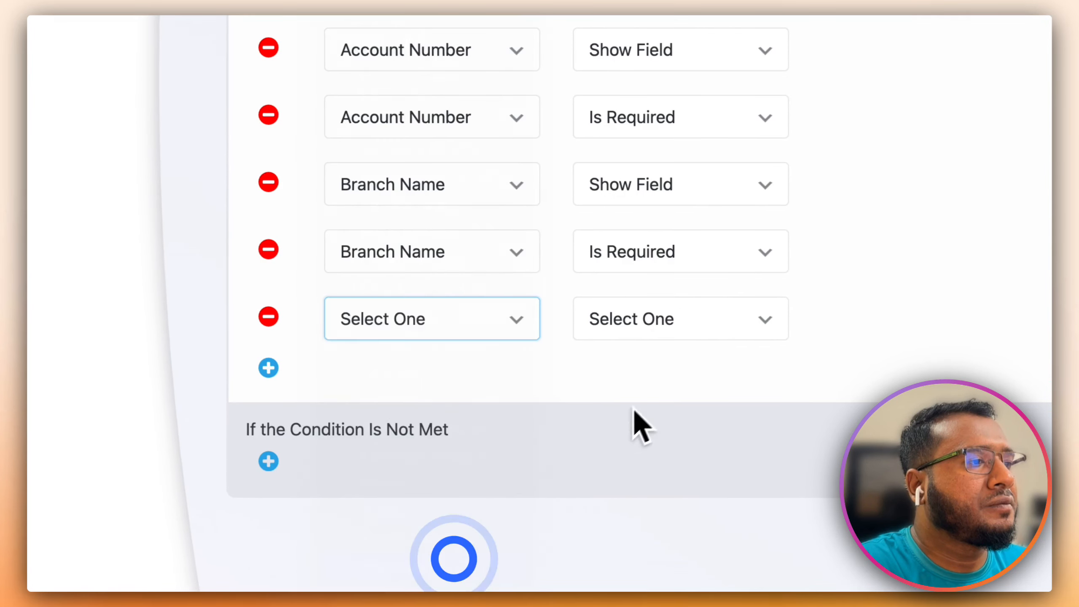
pyautogui.click(790, 325)
pyautogui.click(682, 352)
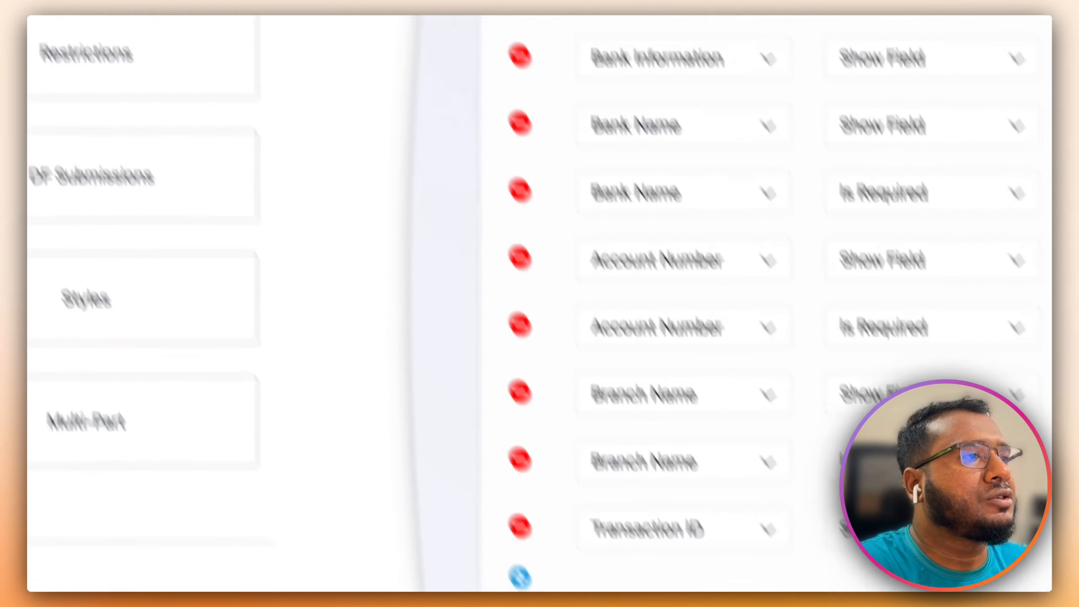
pyautogui.click(371, 23)
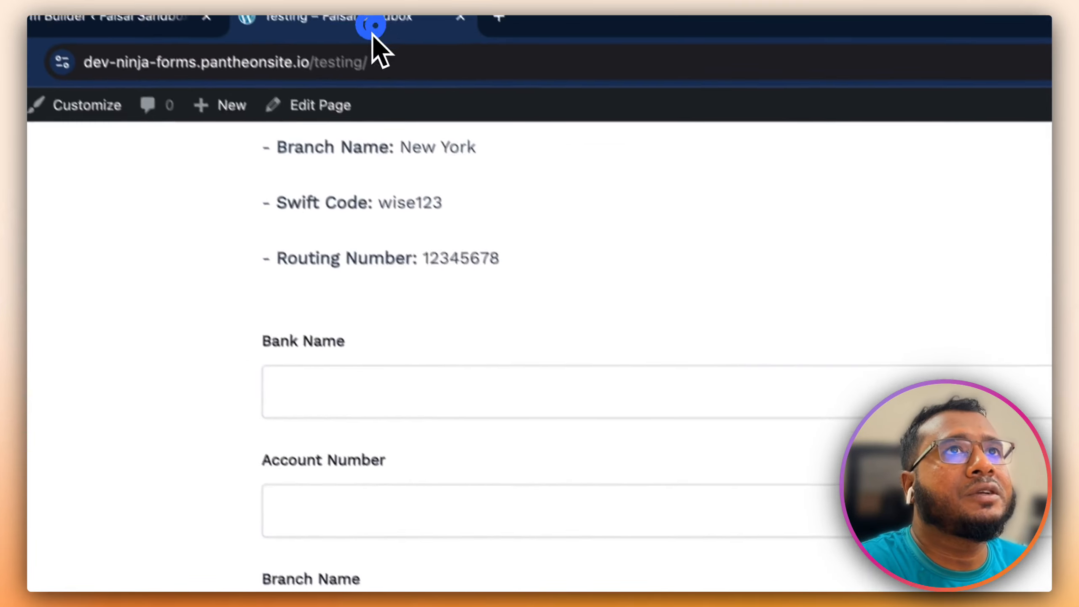
pyautogui.click(270, 34)
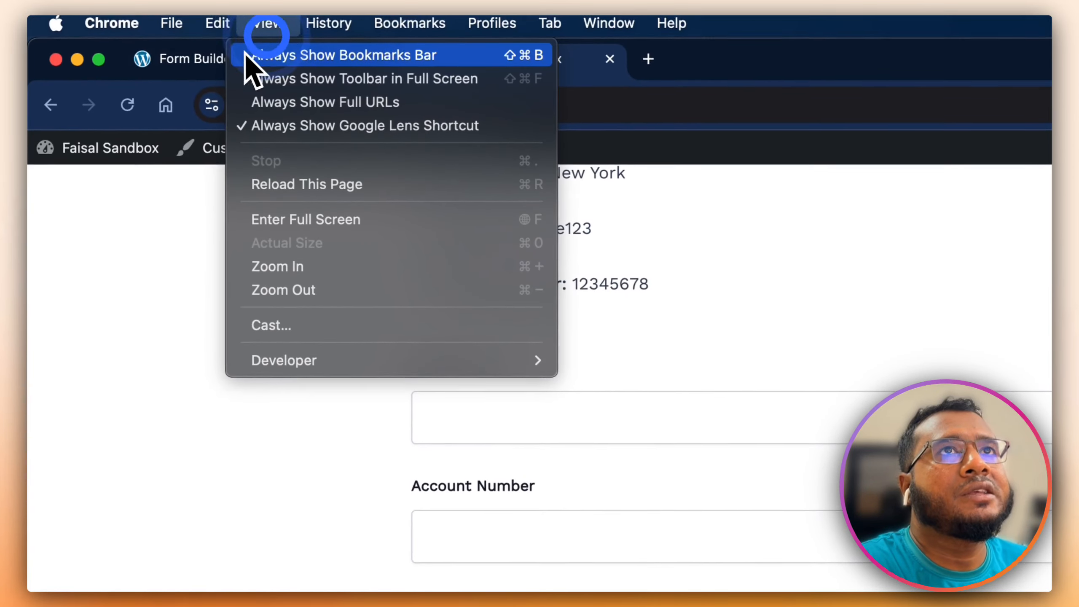
pyautogui.click(204, 61)
pyautogui.click(255, 68)
# - Add a Show Field action for Payment Receipt and delete the duplicate Payment Receipt row
pyautogui.click(391, 419)
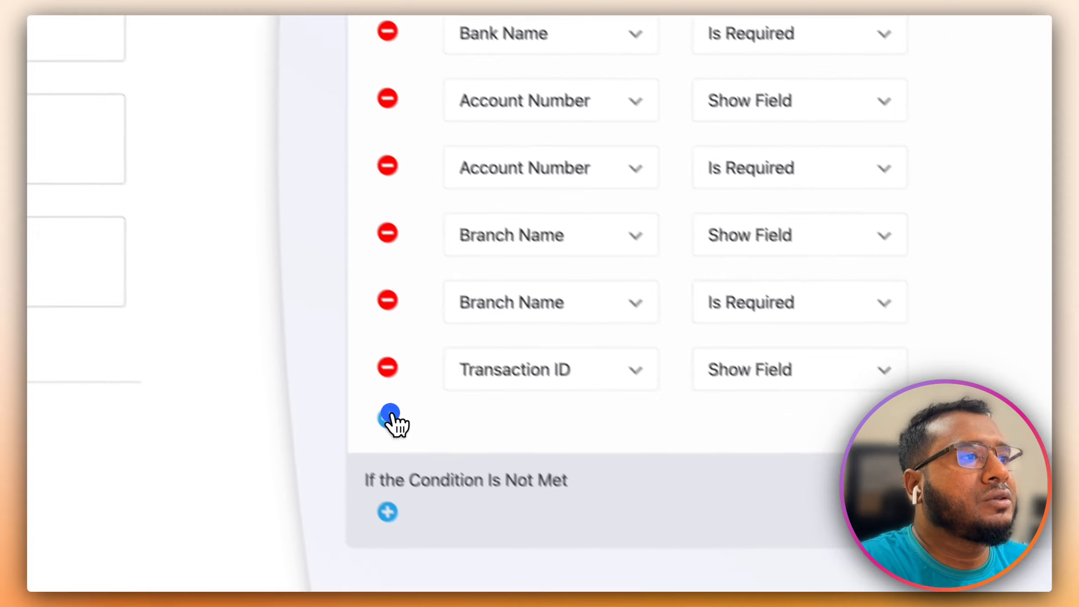
pyautogui.click(412, 388)
pyautogui.scroll(-3, 467, 502)
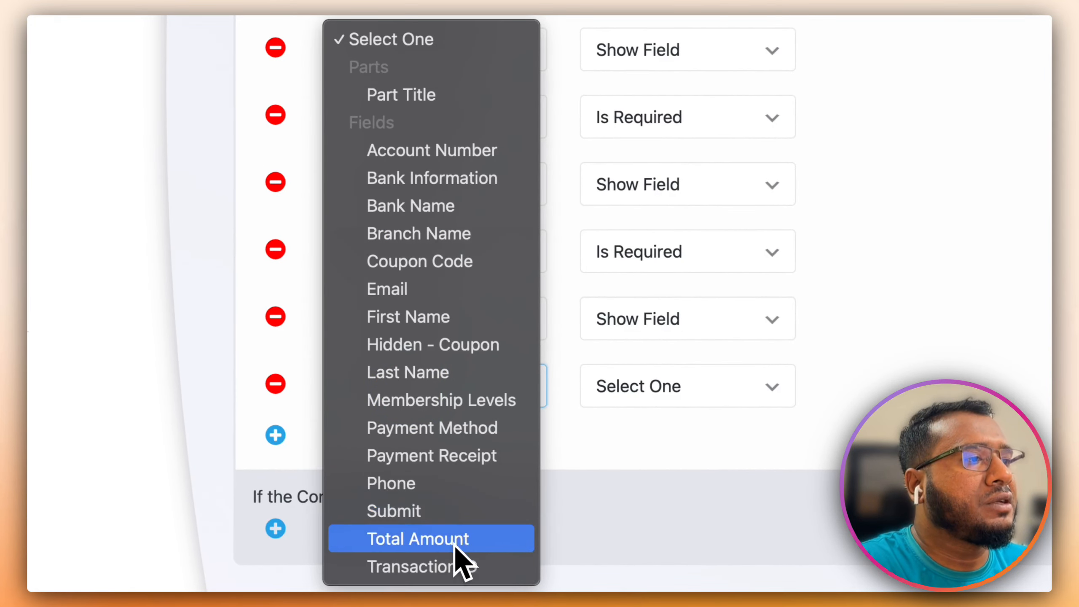
pyautogui.click(464, 461)
pyautogui.click(673, 386)
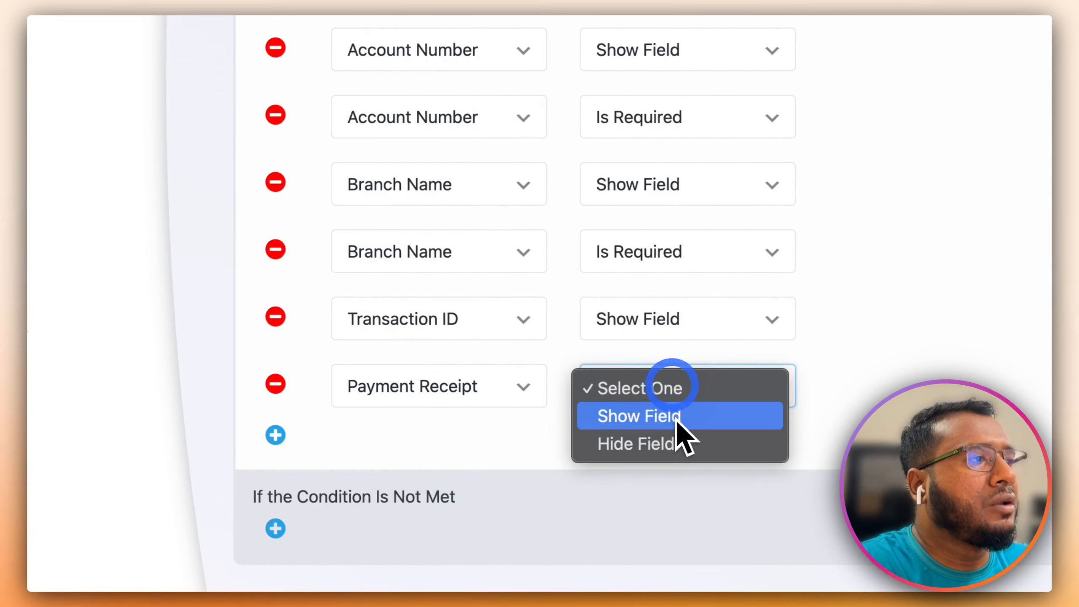
pyautogui.click(675, 420)
pyautogui.click(276, 435)
pyautogui.click(383, 453)
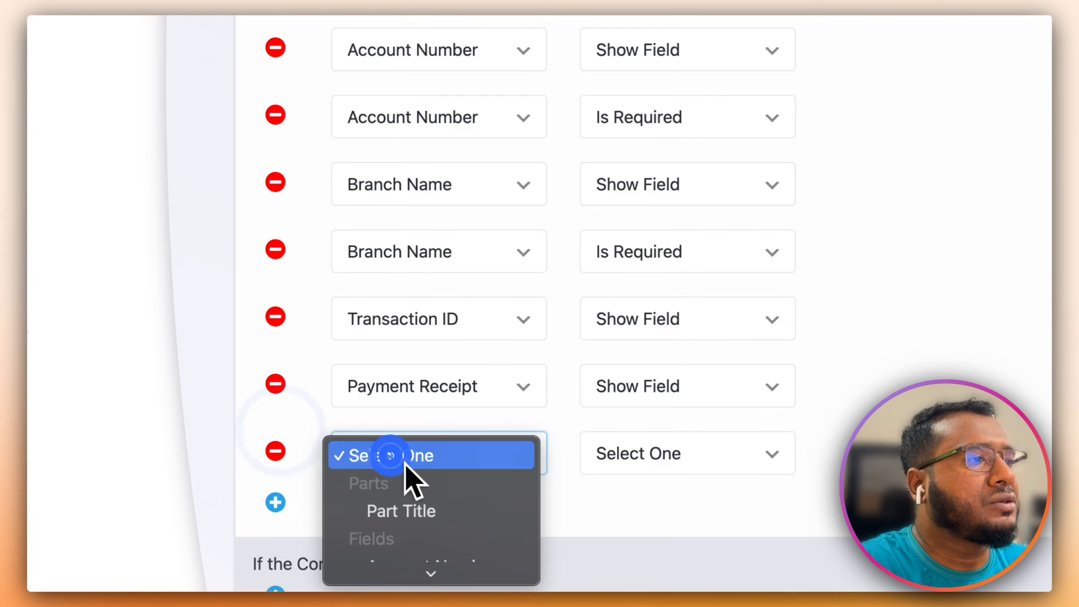
pyautogui.click(471, 457)
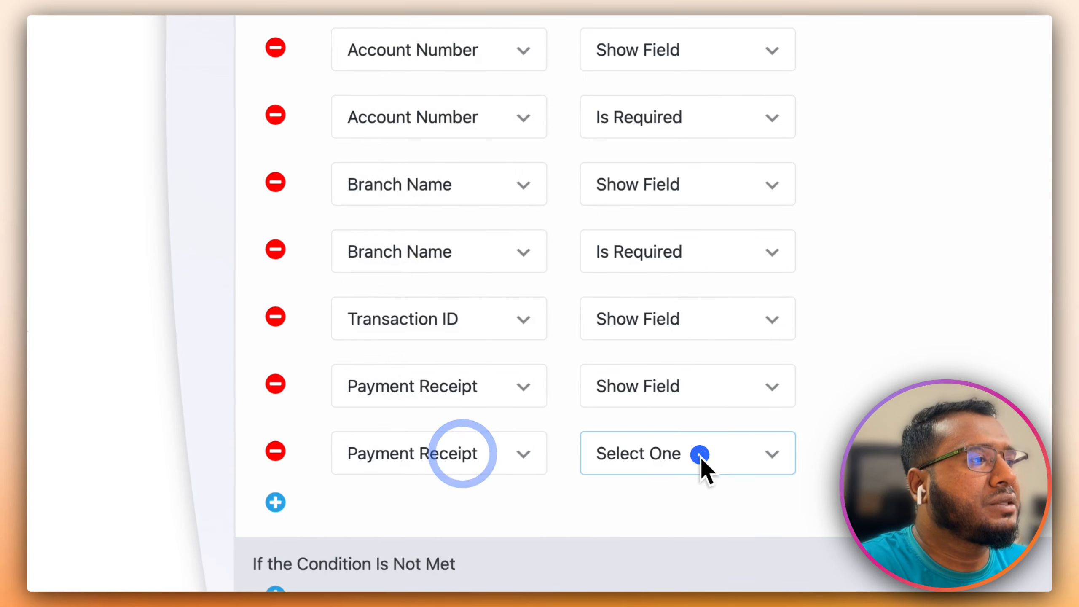
pyautogui.click(699, 454)
pyautogui.click(705, 456)
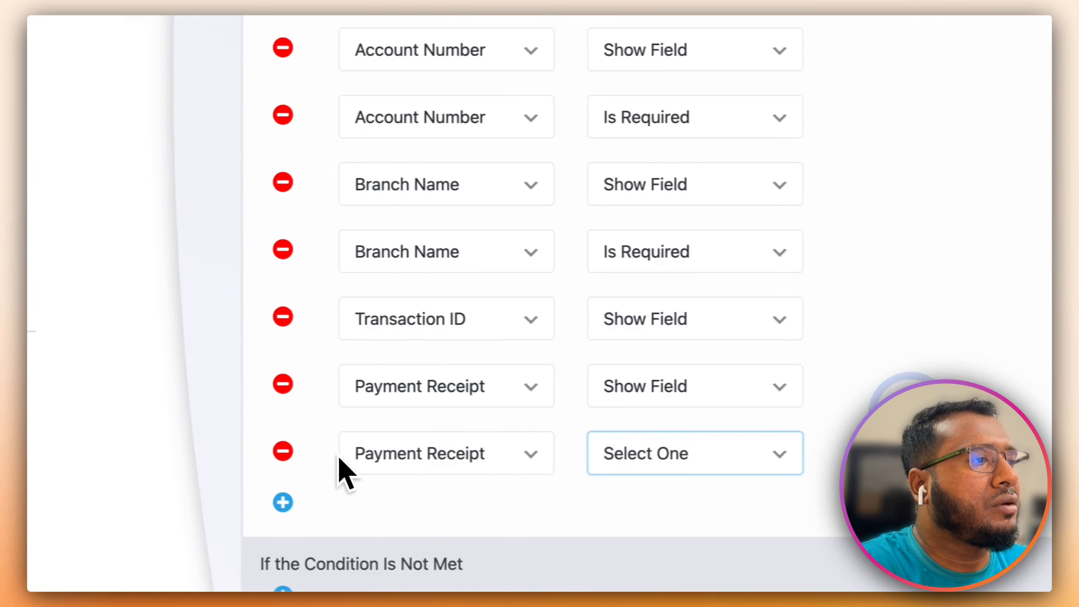
pyautogui.click(146, 452)
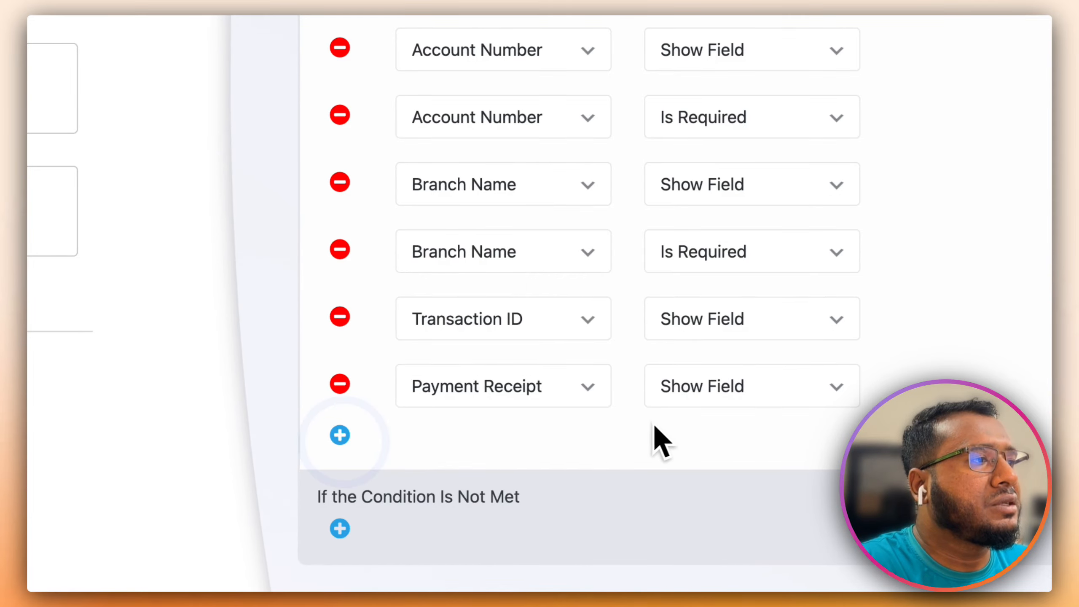
pyautogui.scroll(-2, 618, 426)
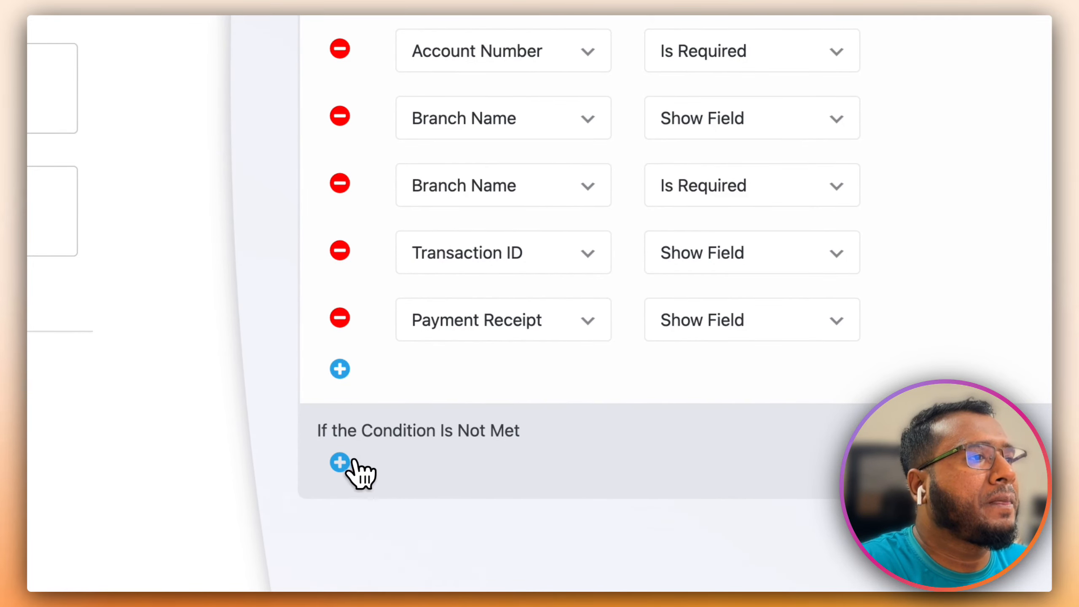
# - Add a not-met action that hides Bank Information when Bank Transfer isn't chosen
pyautogui.click(340, 463)
pyautogui.click(489, 481)
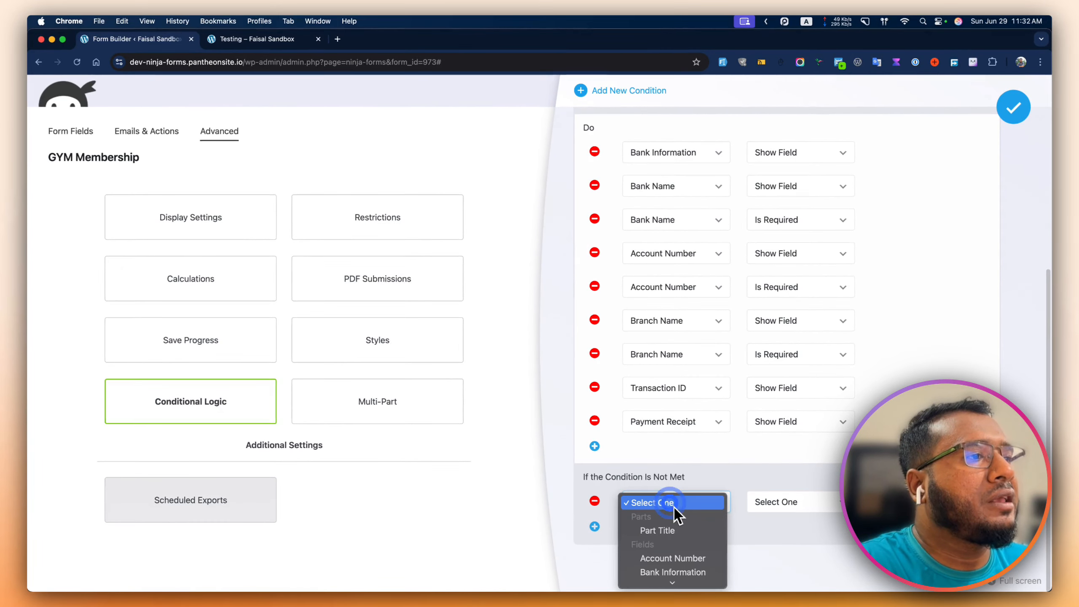
pyautogui.scroll(-3, 686, 529)
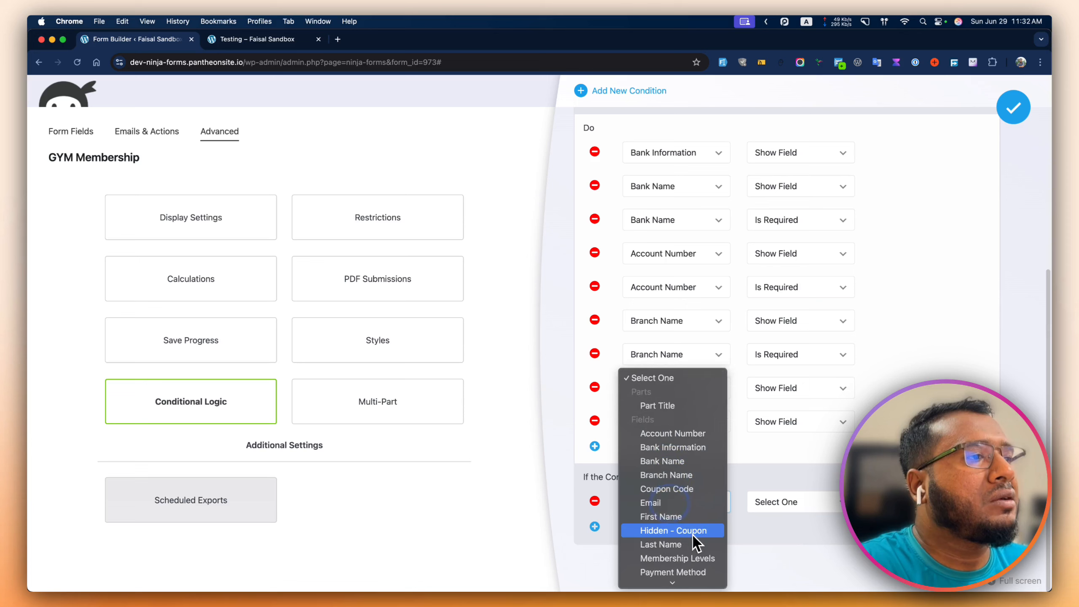
pyautogui.click(676, 447)
pyautogui.click(761, 498)
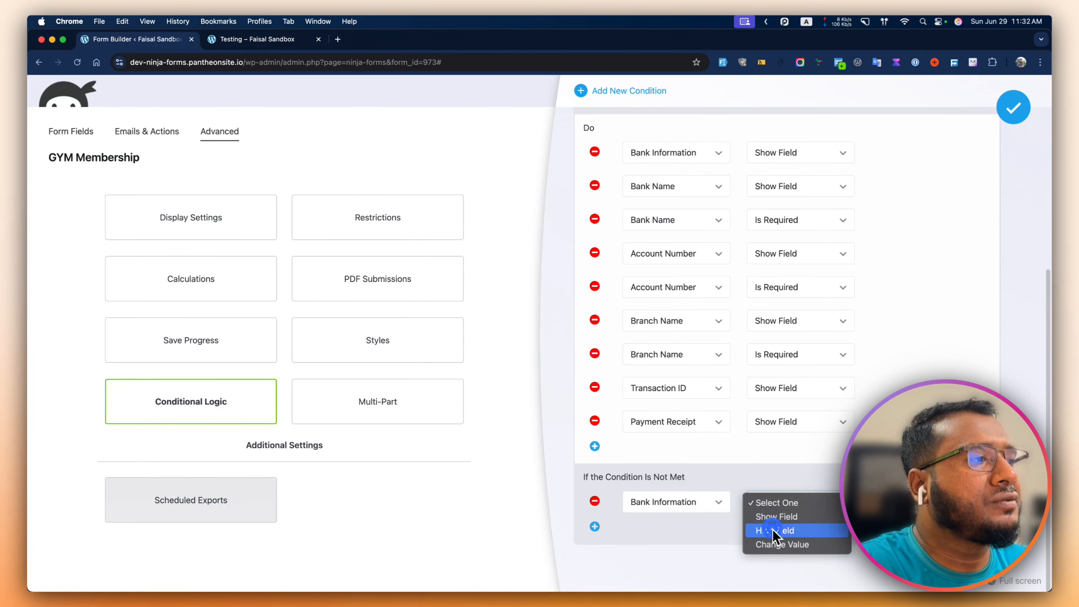
pyautogui.click(772, 529)
# - Add not-met actions that hide Bank Name and make it not required
pyautogui.click(594, 526)
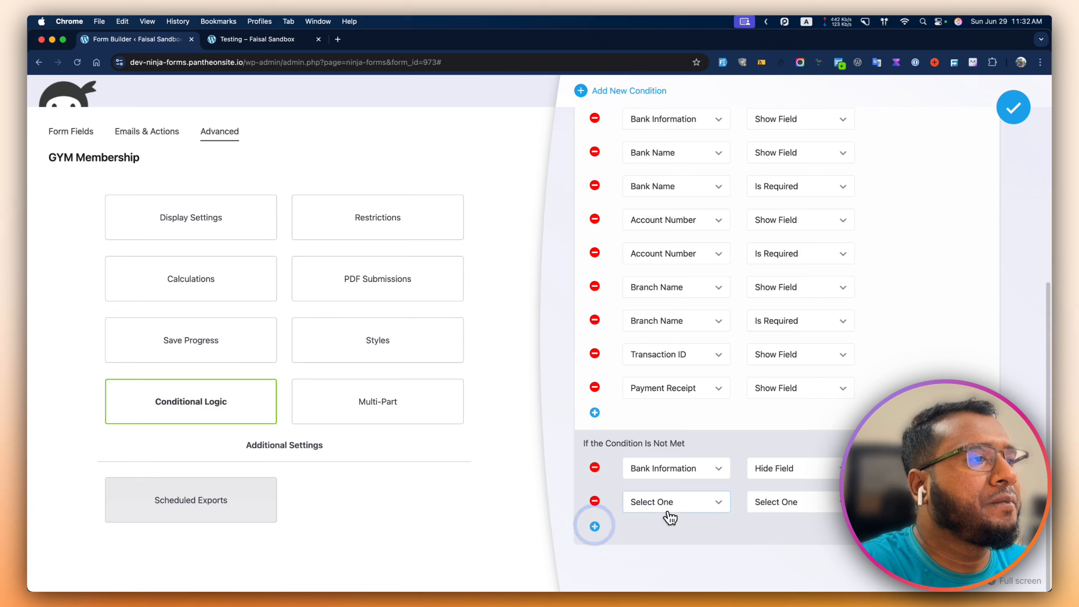
pyautogui.click(669, 515)
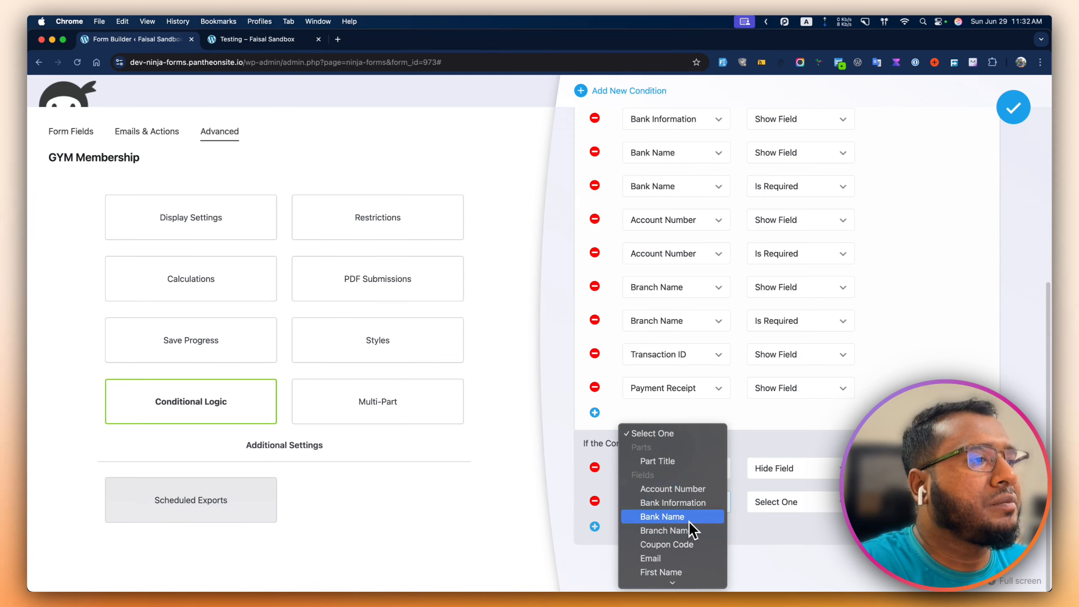
pyautogui.click(688, 517)
pyautogui.click(749, 504)
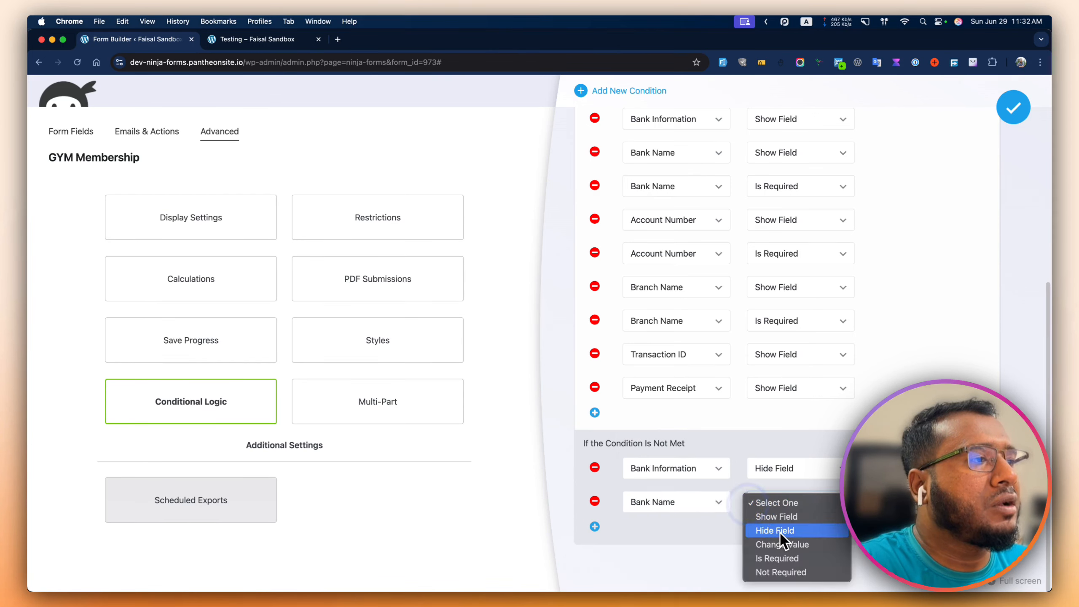
pyautogui.click(595, 526)
pyautogui.click(666, 536)
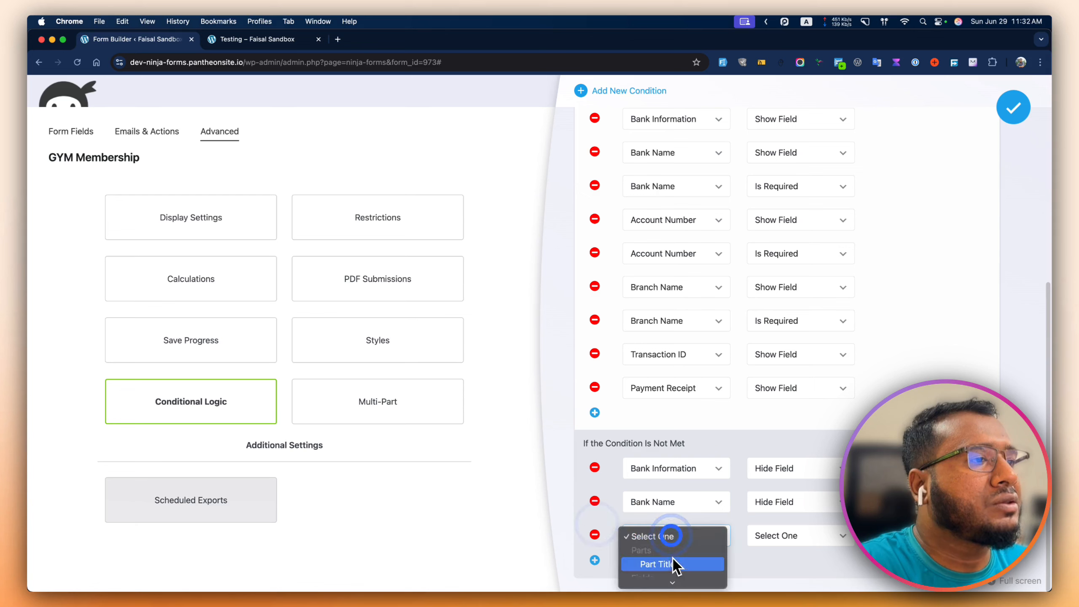
pyautogui.click(680, 510)
pyautogui.click(764, 532)
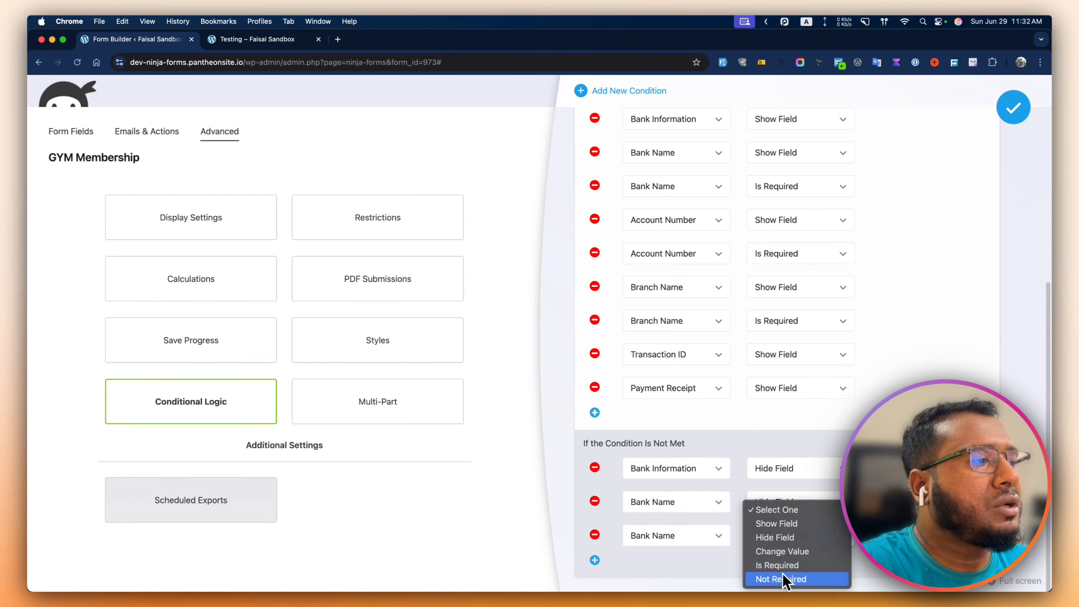
pyautogui.click(745, 576)
# - Add not-met actions that hide Account Number and make it not required
pyautogui.scroll(-1, 691, 553)
pyautogui.click(595, 527)
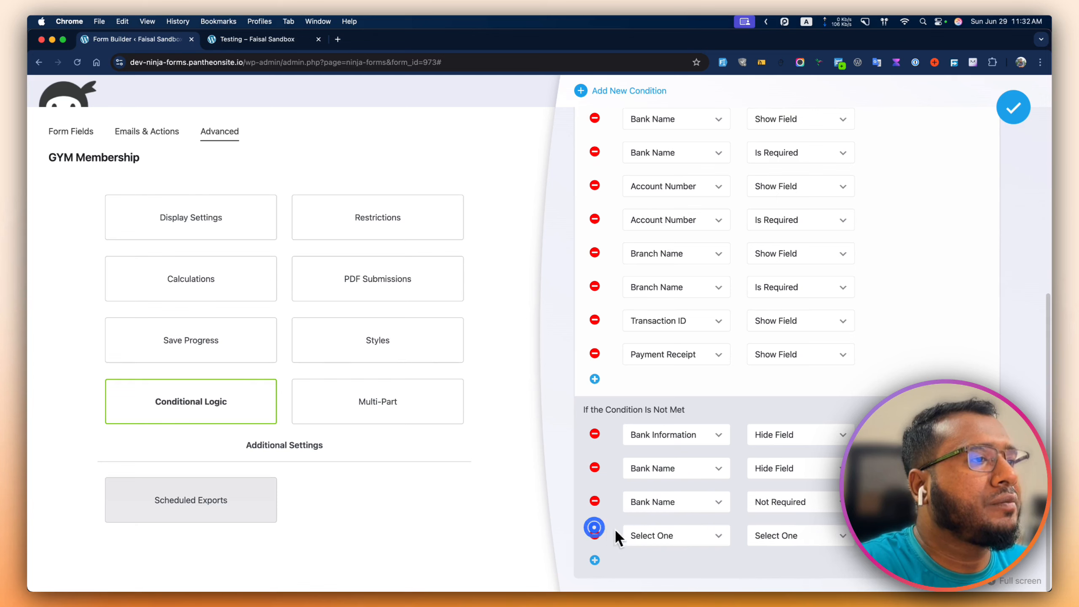
pyautogui.scroll(-1, 680, 532)
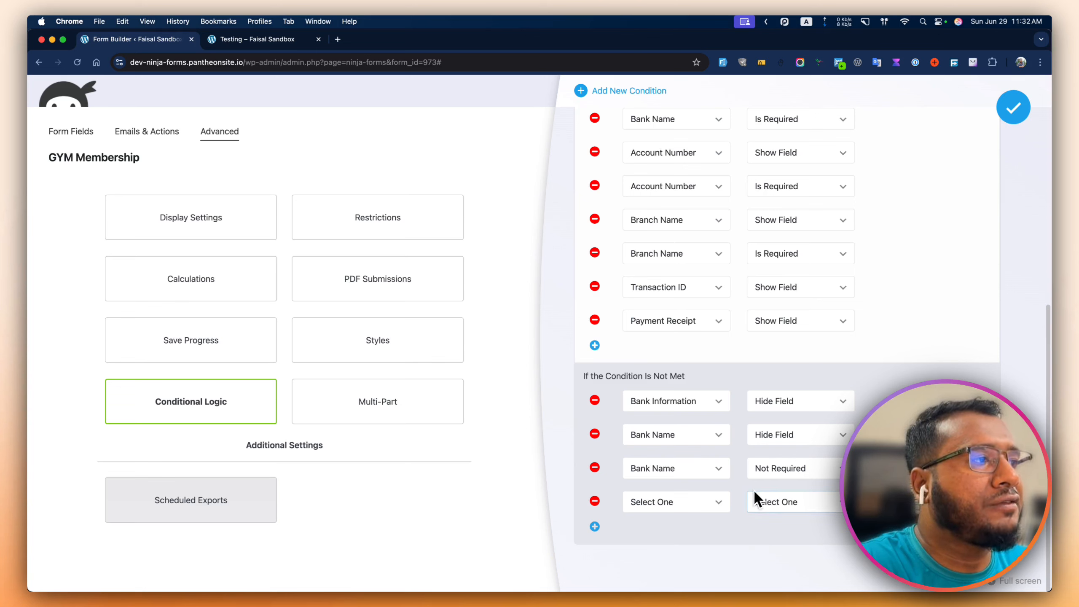
pyautogui.click(641, 506)
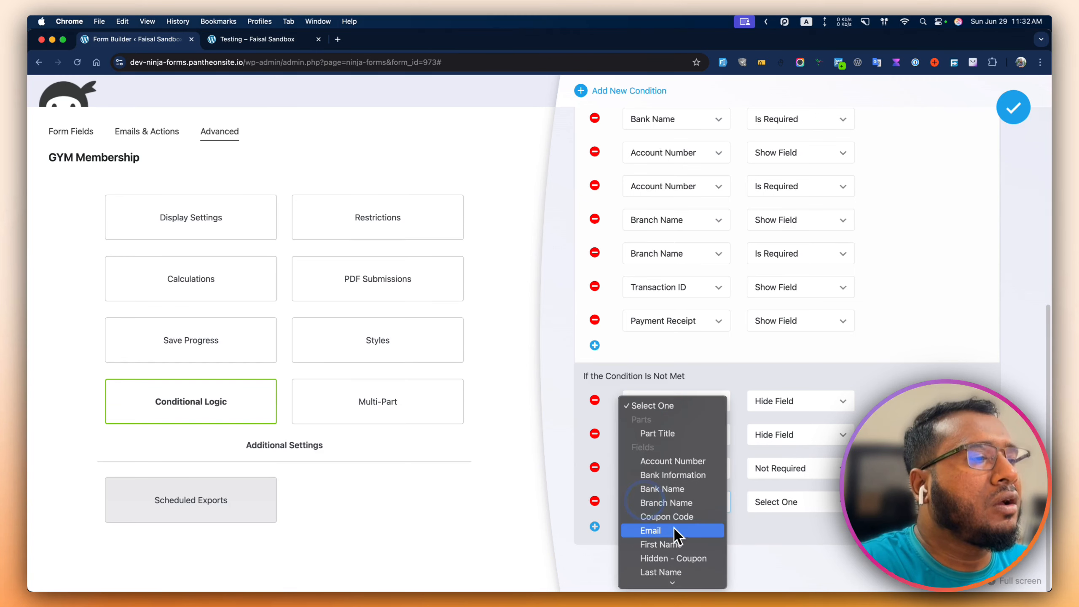
pyautogui.click(677, 461)
pyautogui.click(786, 501)
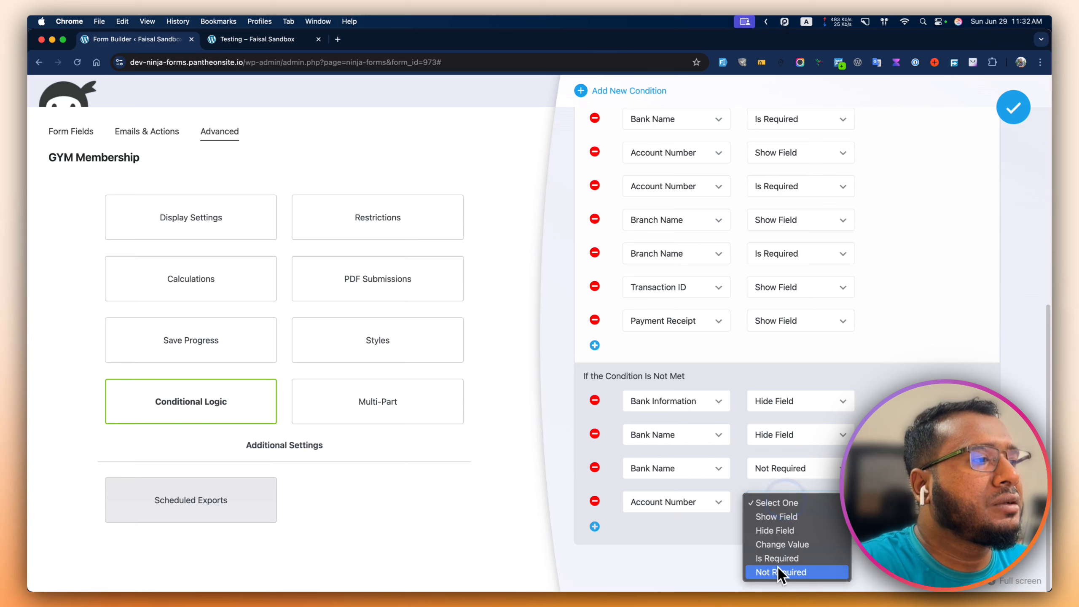
pyautogui.click(792, 529)
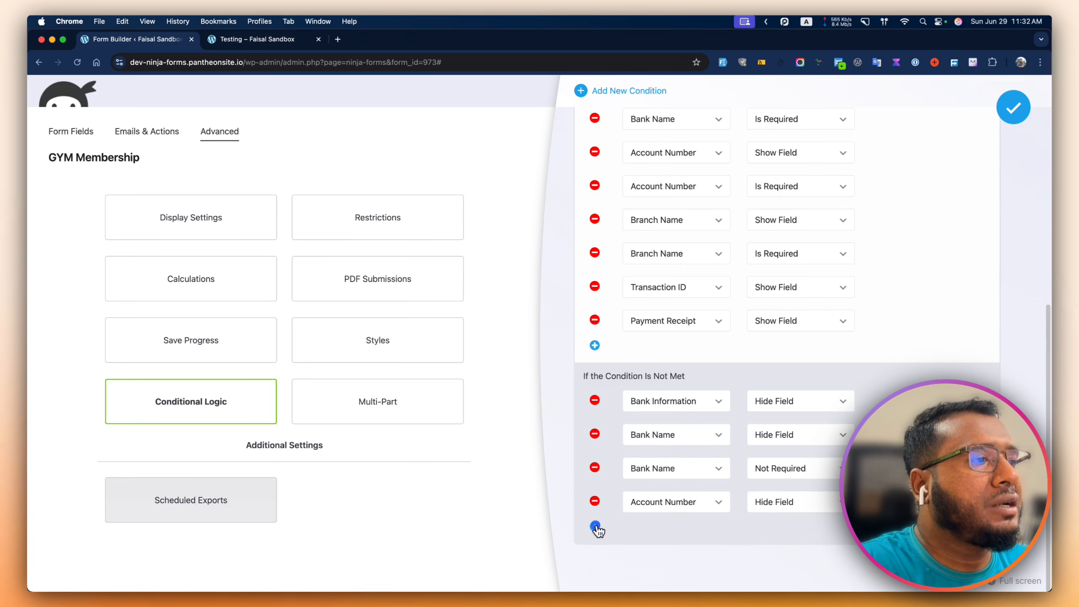
pyautogui.click(595, 527)
pyautogui.click(664, 536)
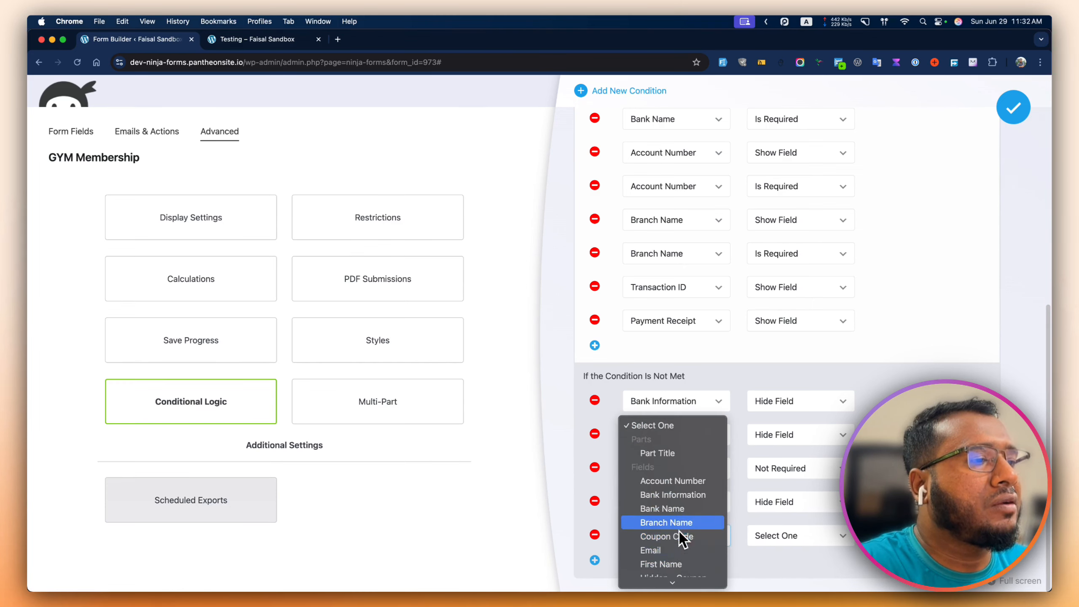
pyautogui.click(680, 482)
pyautogui.click(767, 535)
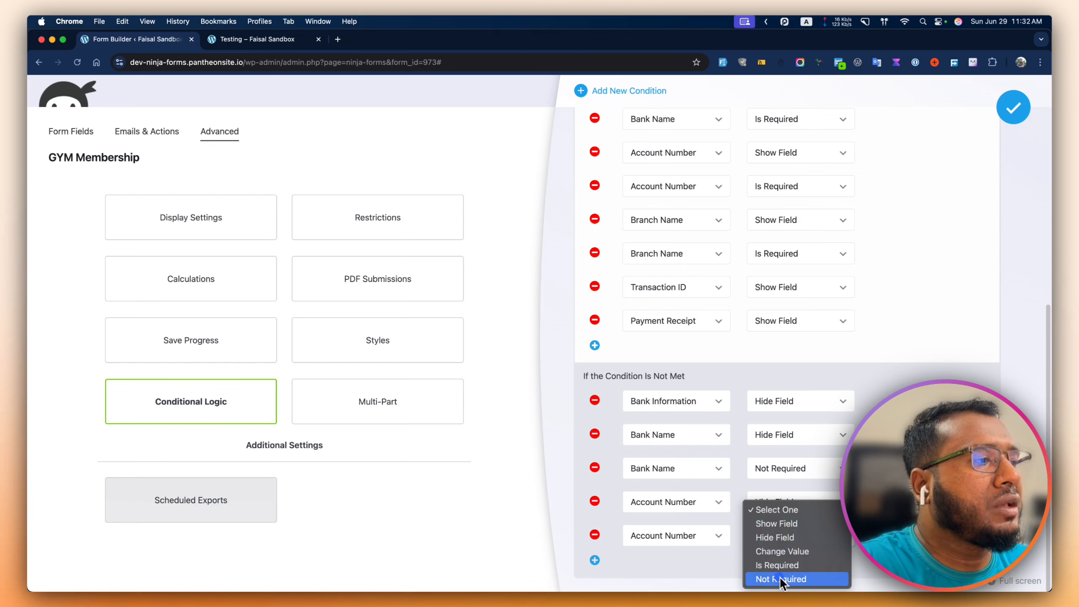
pyautogui.click(780, 577)
# - Add not-met actions that hide Branch Name and make it not required
pyautogui.scroll(-1, 742, 566)
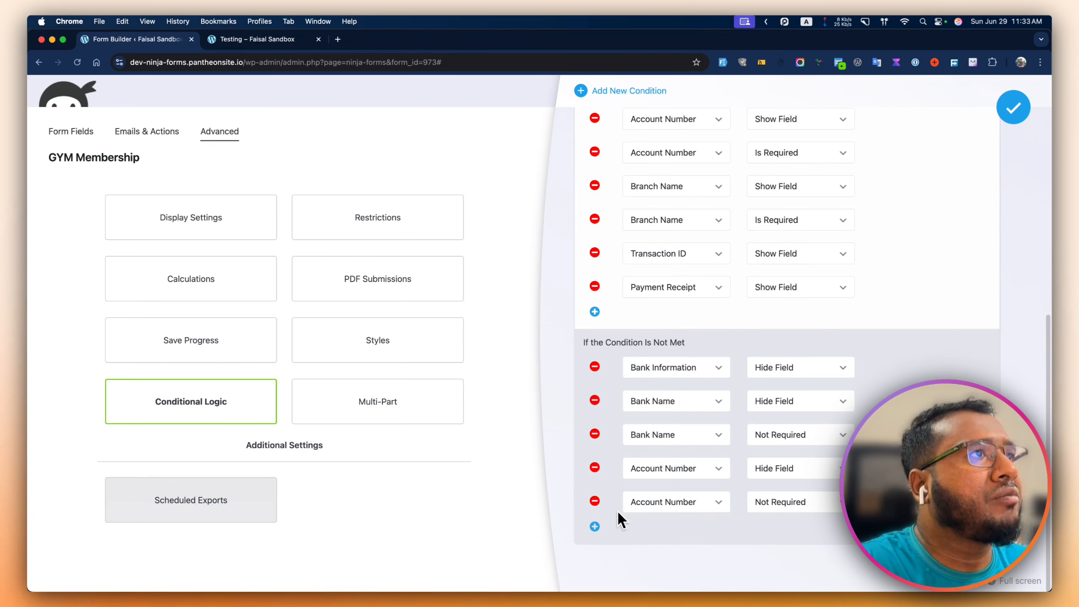
pyautogui.click(596, 525)
pyautogui.scroll(-1, 629, 514)
pyautogui.click(661, 505)
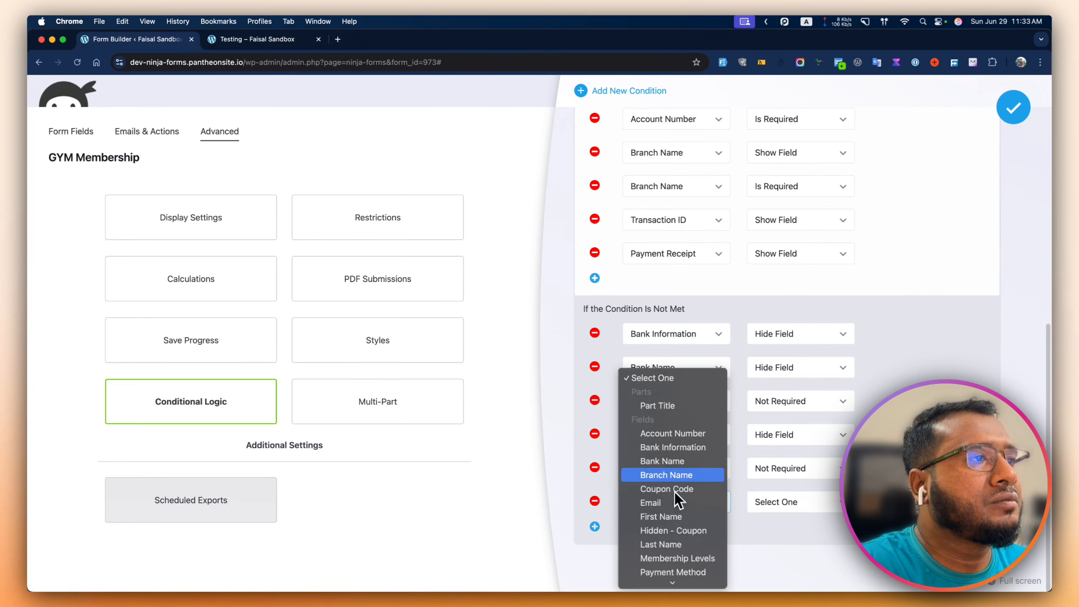
pyautogui.click(675, 473)
pyautogui.click(782, 501)
pyautogui.click(775, 530)
pyautogui.click(594, 526)
pyautogui.click(669, 535)
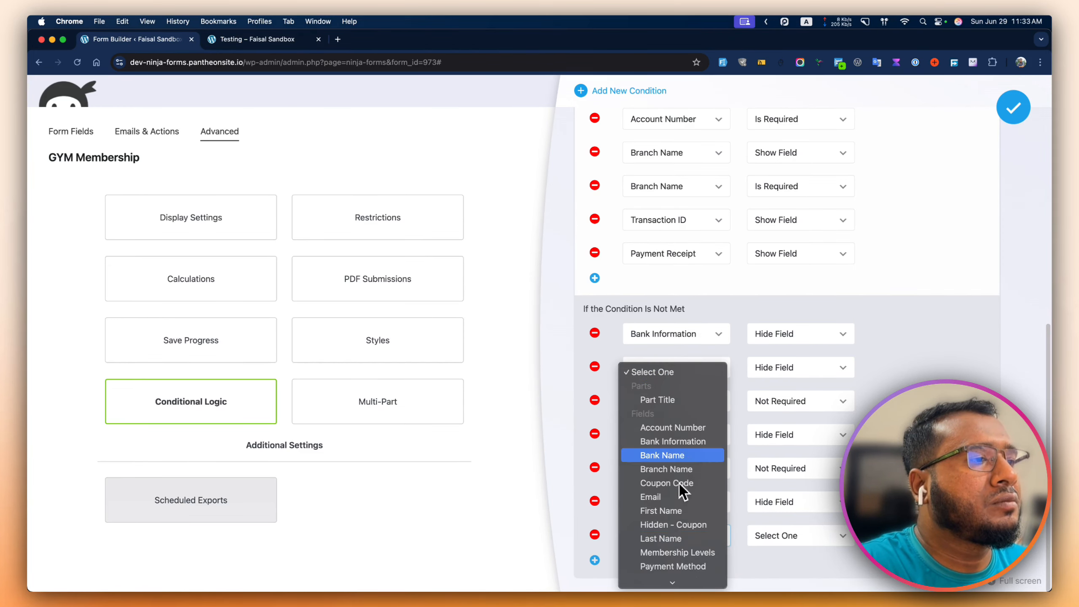
pyautogui.click(679, 469)
pyautogui.click(778, 536)
pyautogui.click(787, 577)
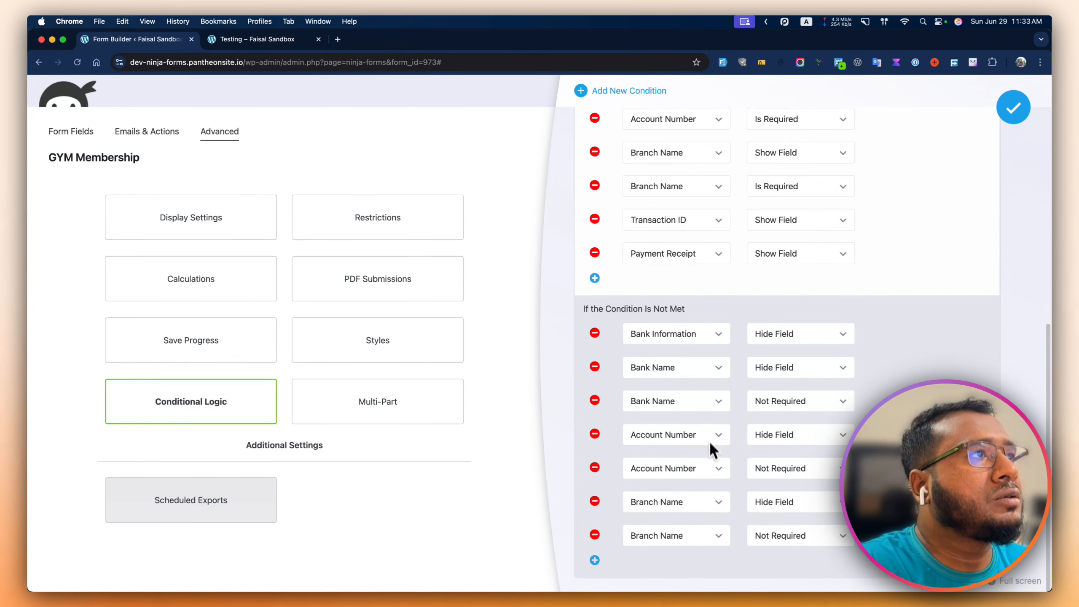
# - Add not-met rows that hide Transaction ID and Payment Receipt
pyautogui.scroll(3, 713, 276)
pyautogui.scroll(-5, 697, 383)
pyautogui.click(595, 523)
pyautogui.click(677, 504)
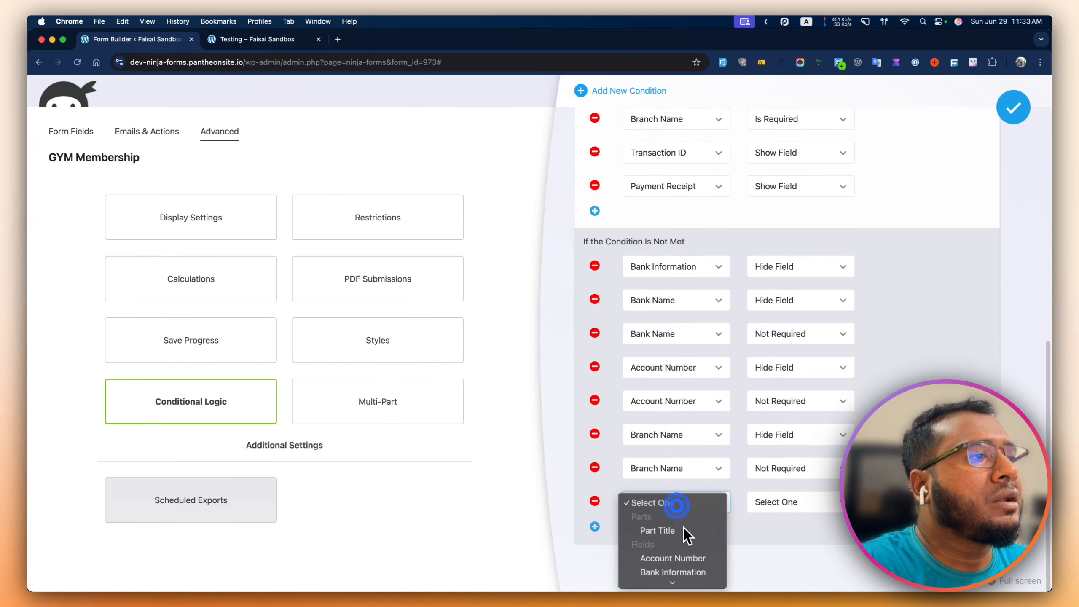
pyautogui.click(680, 578)
pyautogui.click(780, 502)
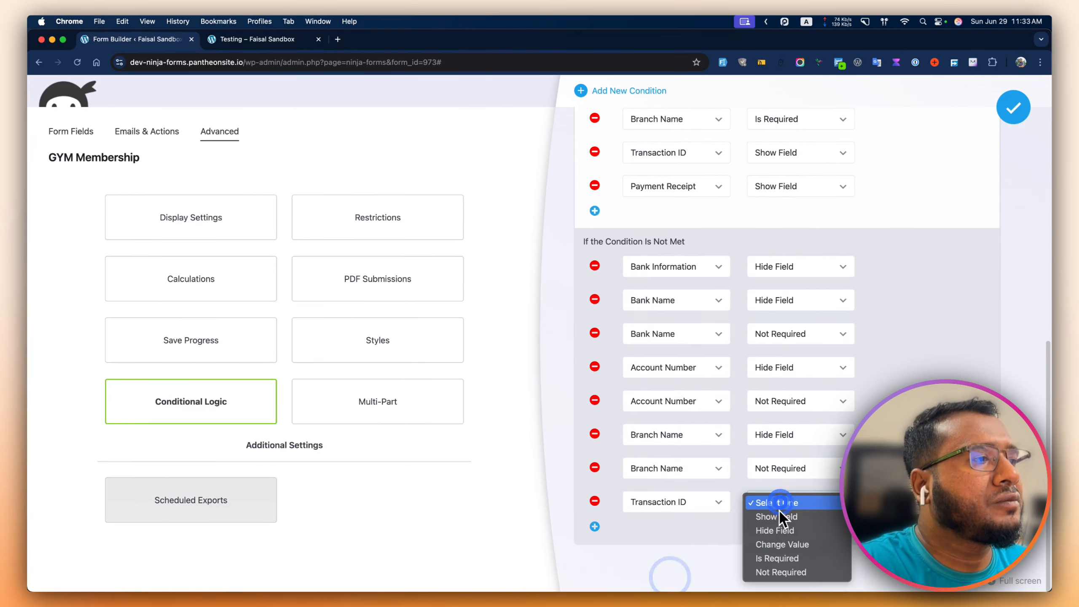
pyautogui.click(776, 530)
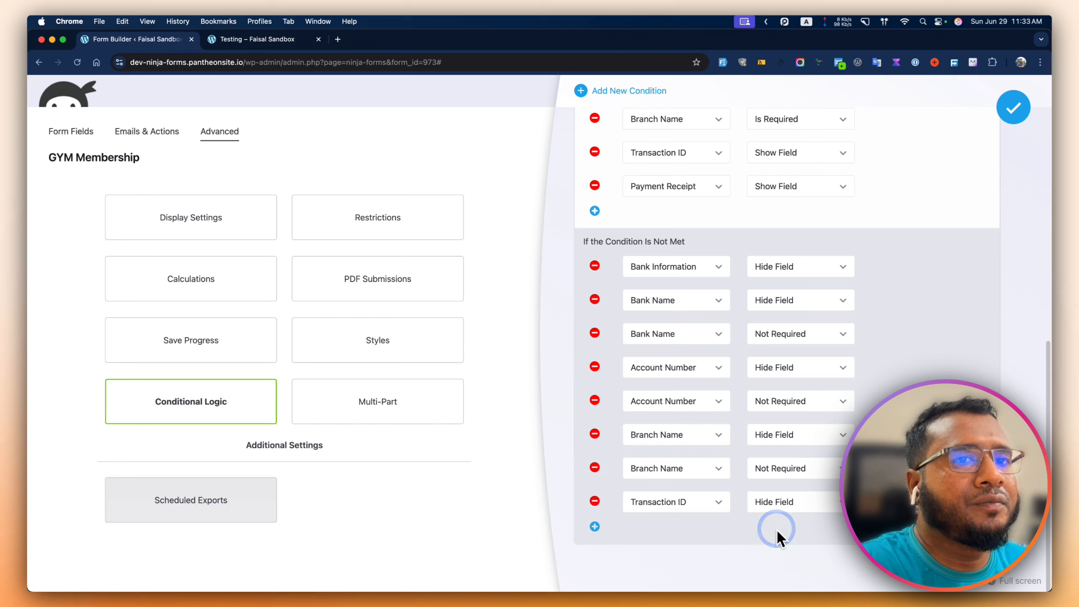
pyautogui.click(539, 577)
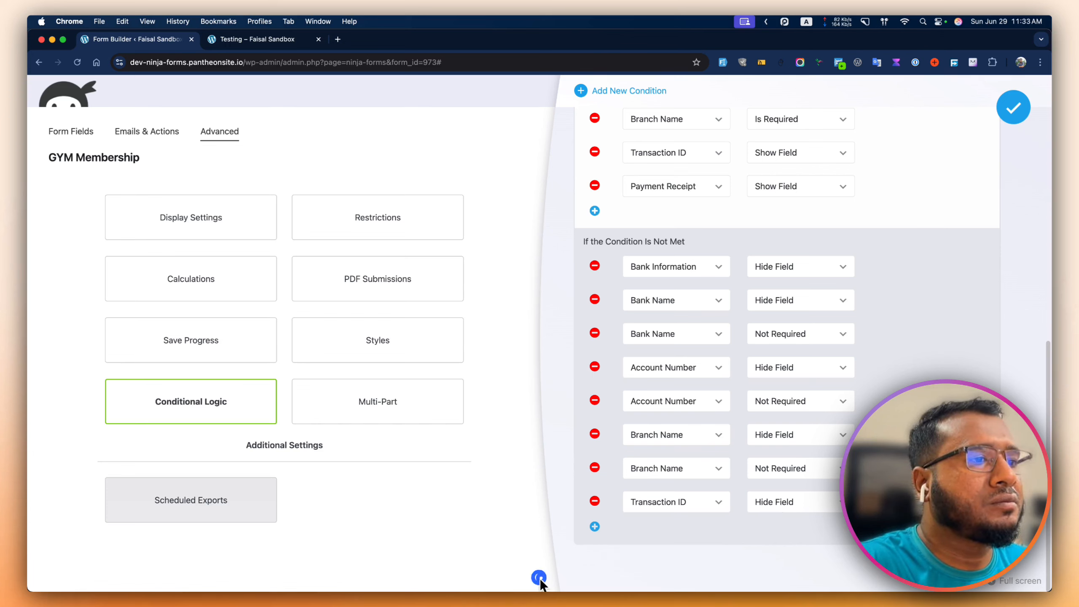
pyautogui.click(595, 526)
pyautogui.click(679, 536)
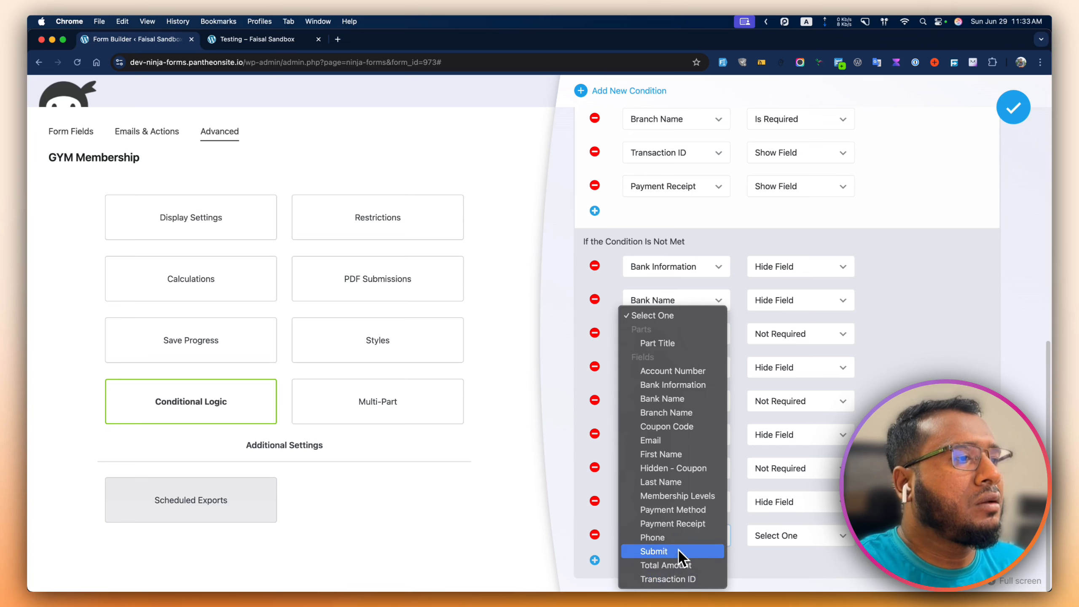
pyautogui.click(684, 524)
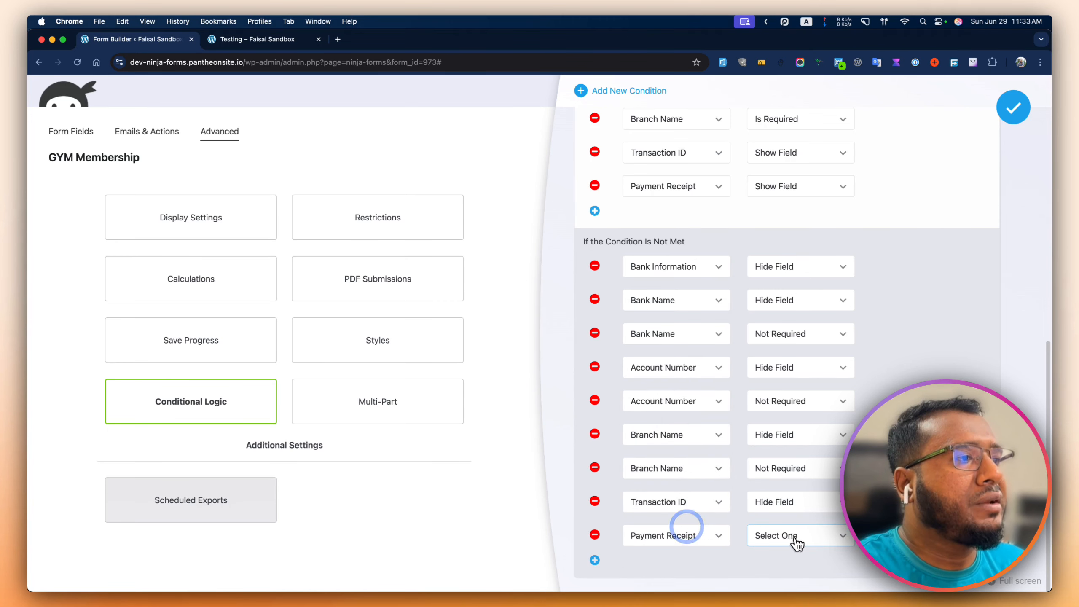
pyautogui.click(799, 536)
pyautogui.click(796, 564)
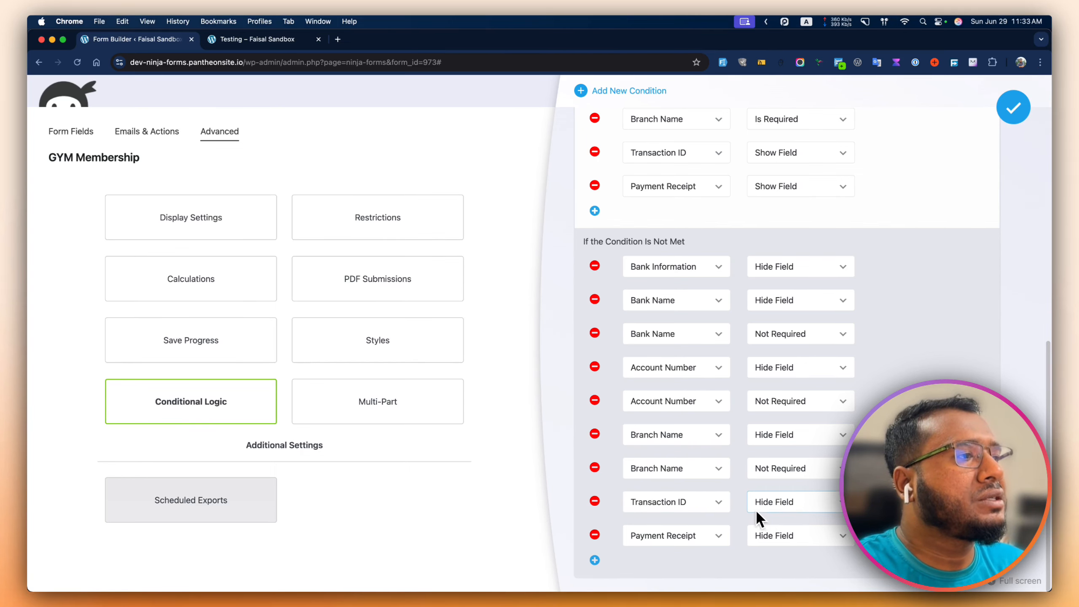
# - Save the conditional logic, publish the form, and reload the live Testing page
pyautogui.scroll(10, 759, 518)
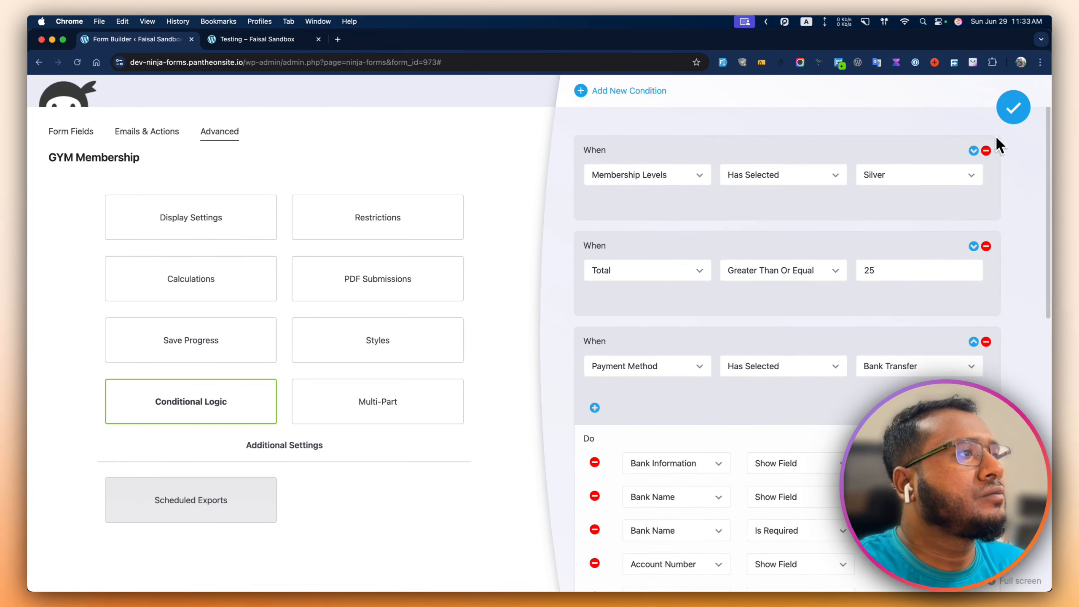
pyautogui.click(1013, 107)
pyautogui.click(990, 132)
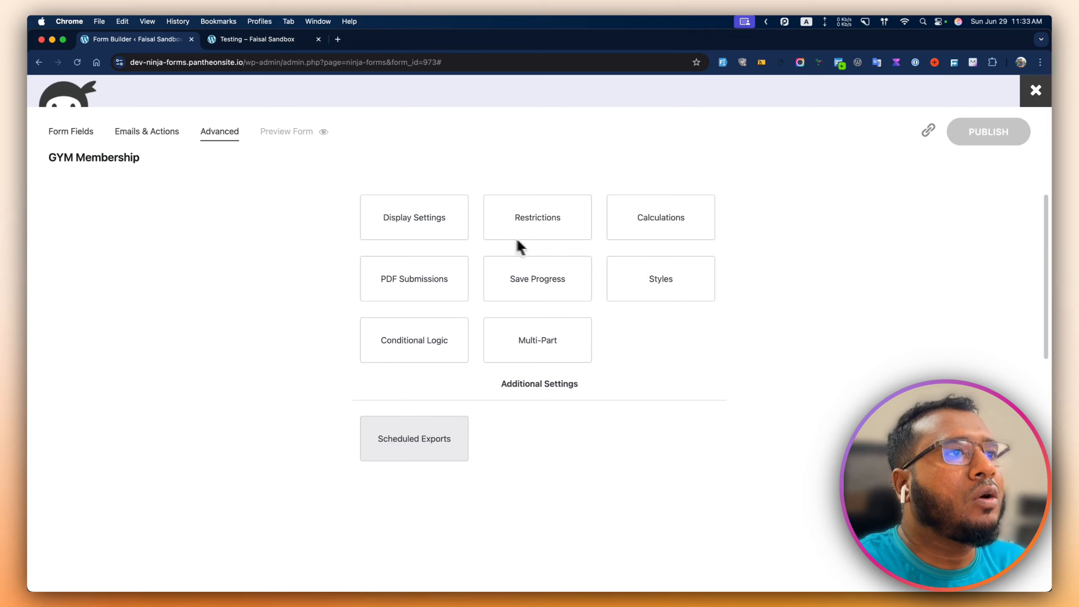
pyautogui.click(84, 133)
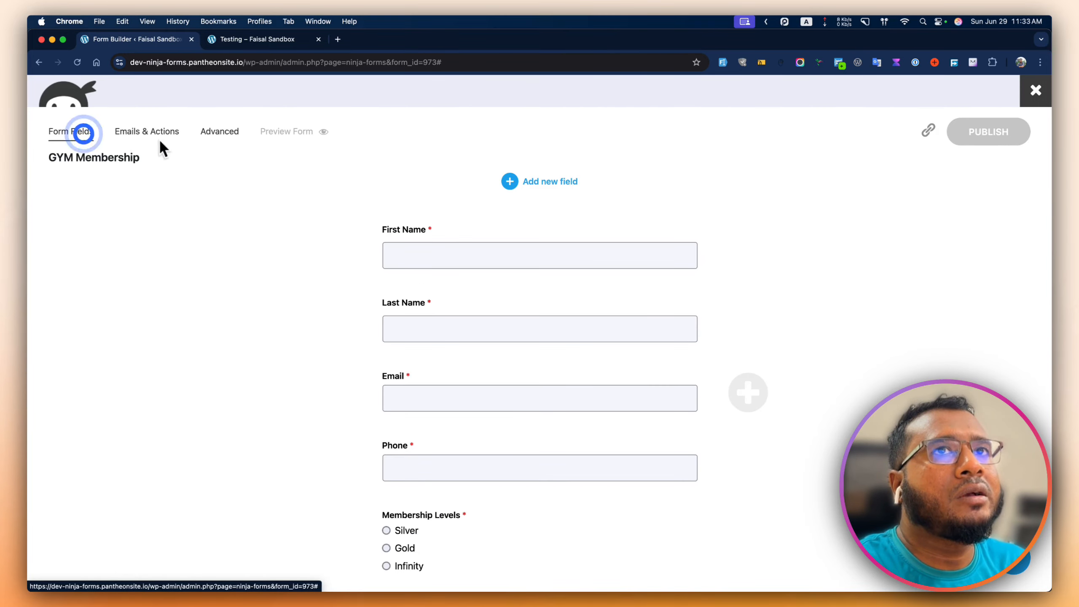
pyautogui.click(256, 38)
pyautogui.click(77, 62)
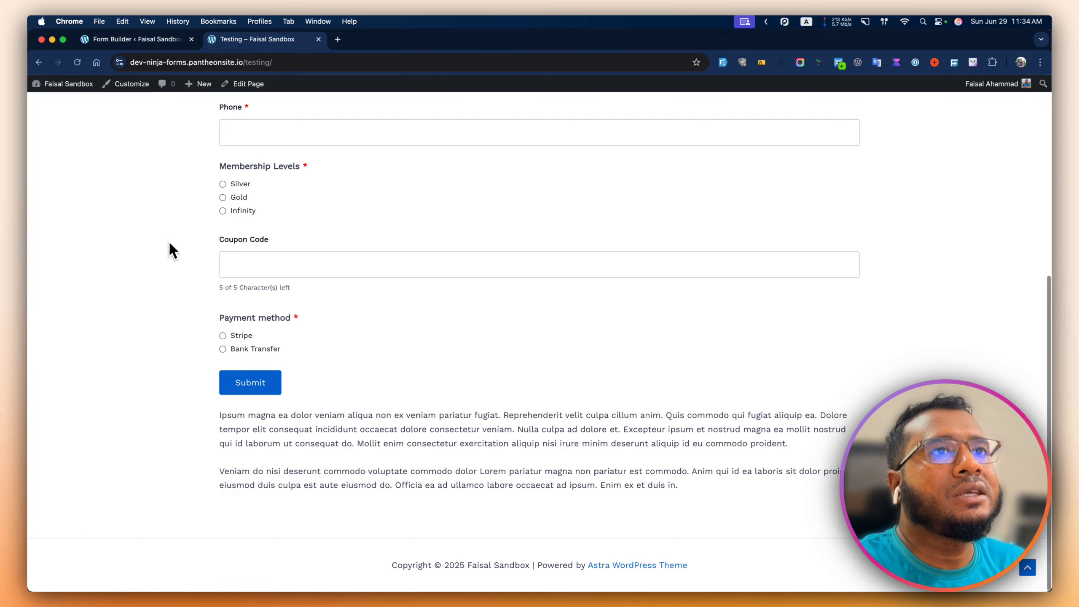
# - Select Bank Transfer and scroll through the revealed bank fields
pyautogui.scroll(8, 87, 243)
pyautogui.scroll(-8, 136, 246)
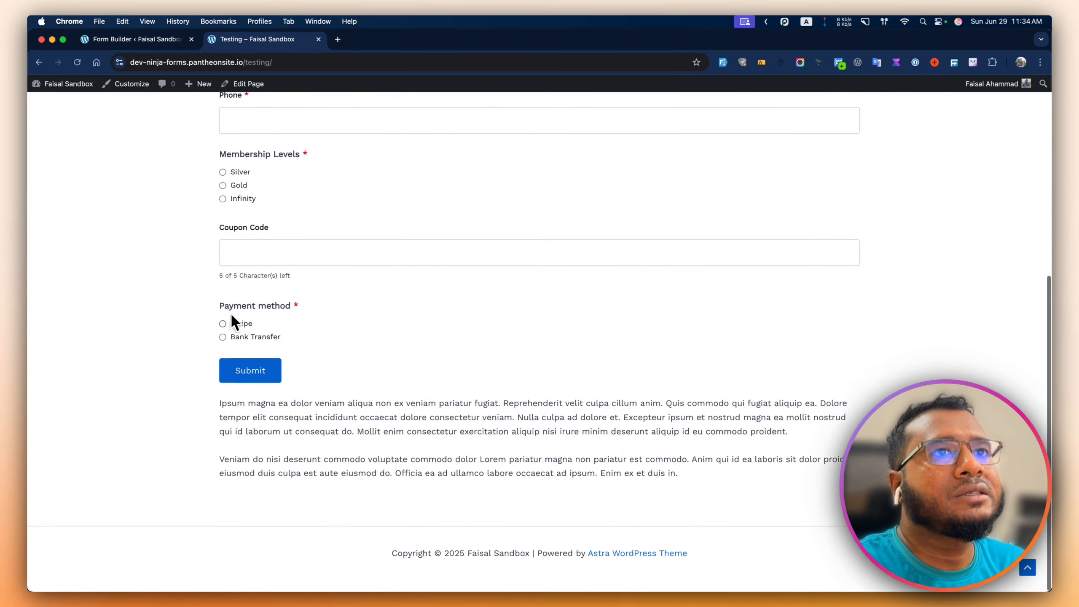
pyautogui.click(255, 347)
pyautogui.scroll(-1, 289, 359)
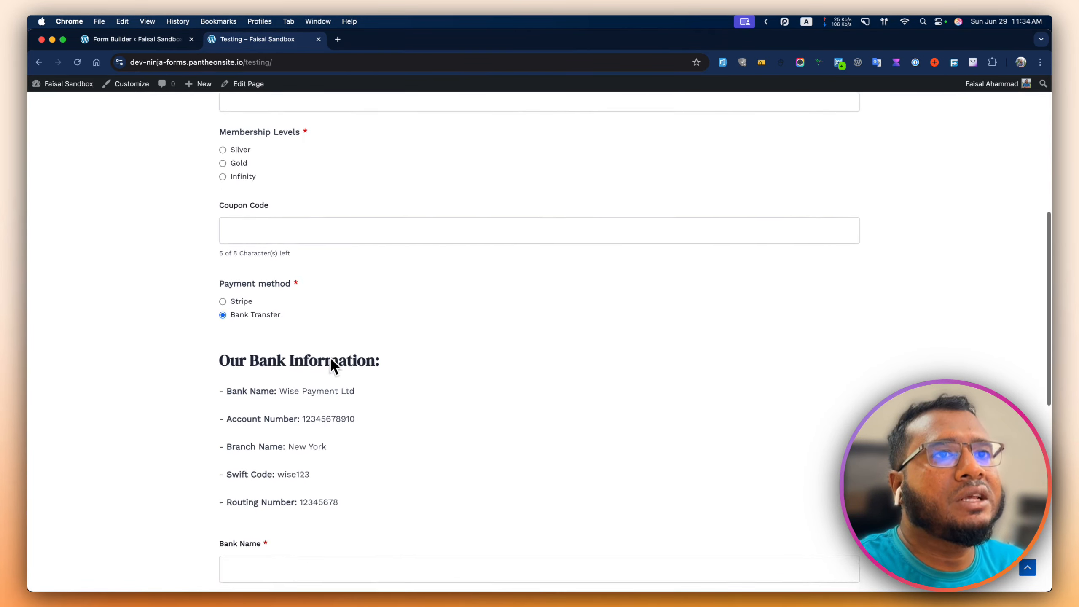
pyautogui.scroll(-3, 331, 361)
pyautogui.scroll(-3, 292, 386)
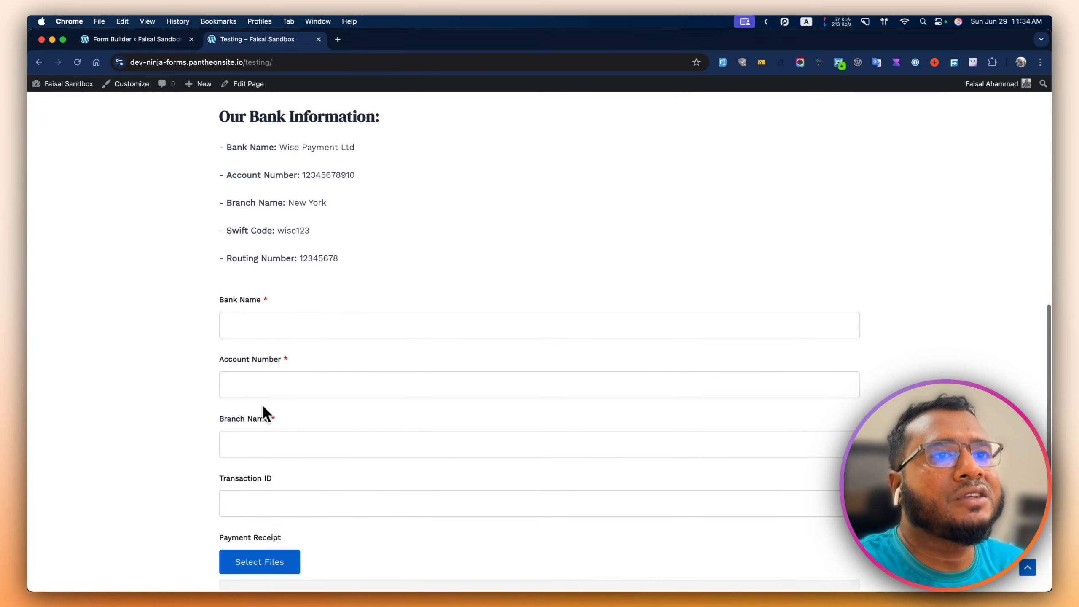
pyautogui.scroll(-5, 298, 383)
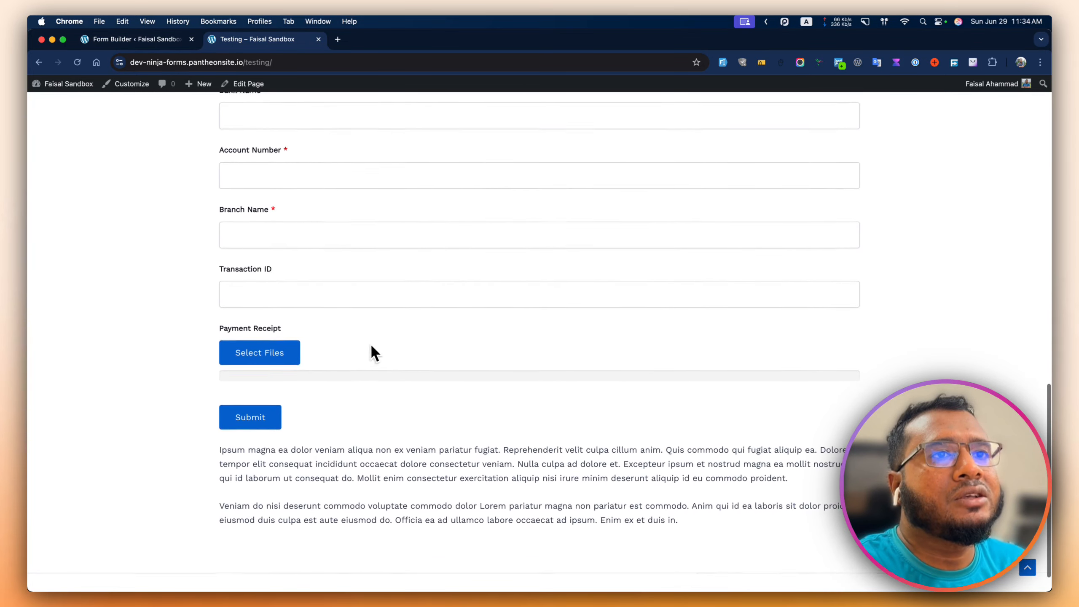
# - Switch the payment method back to Stripe to hide the bank fields, then return to the builder
pyautogui.scroll(1, 296, 244)
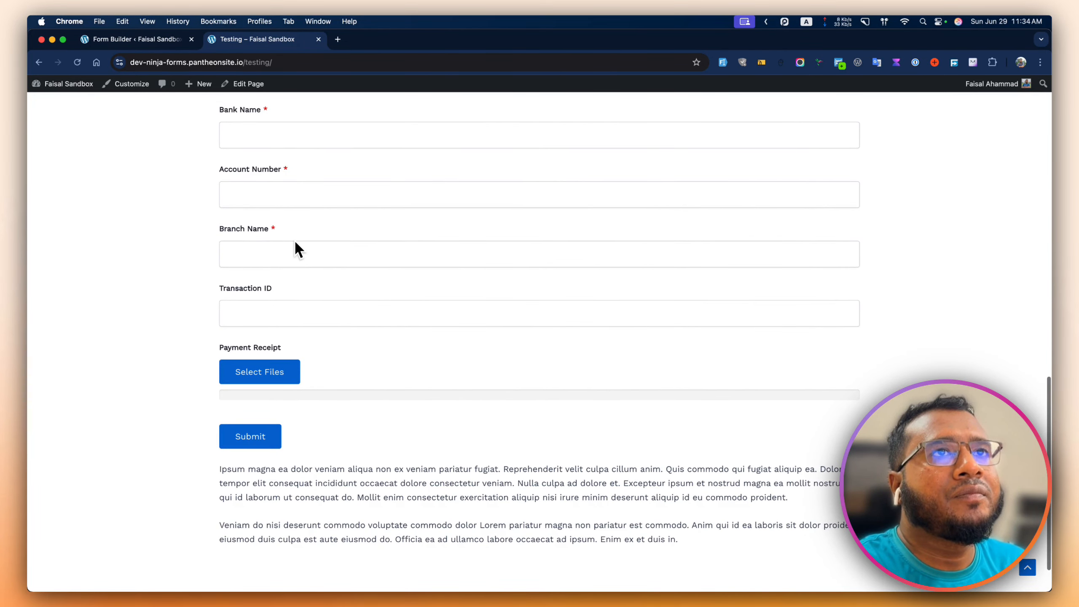
pyautogui.scroll(1, 295, 242)
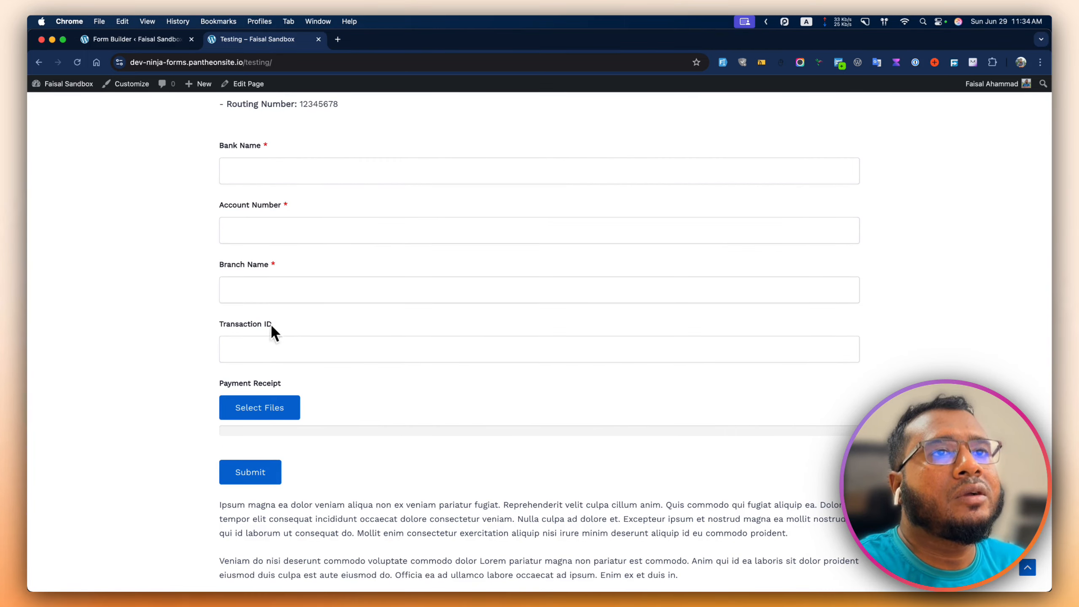
pyautogui.scroll(1, 301, 373)
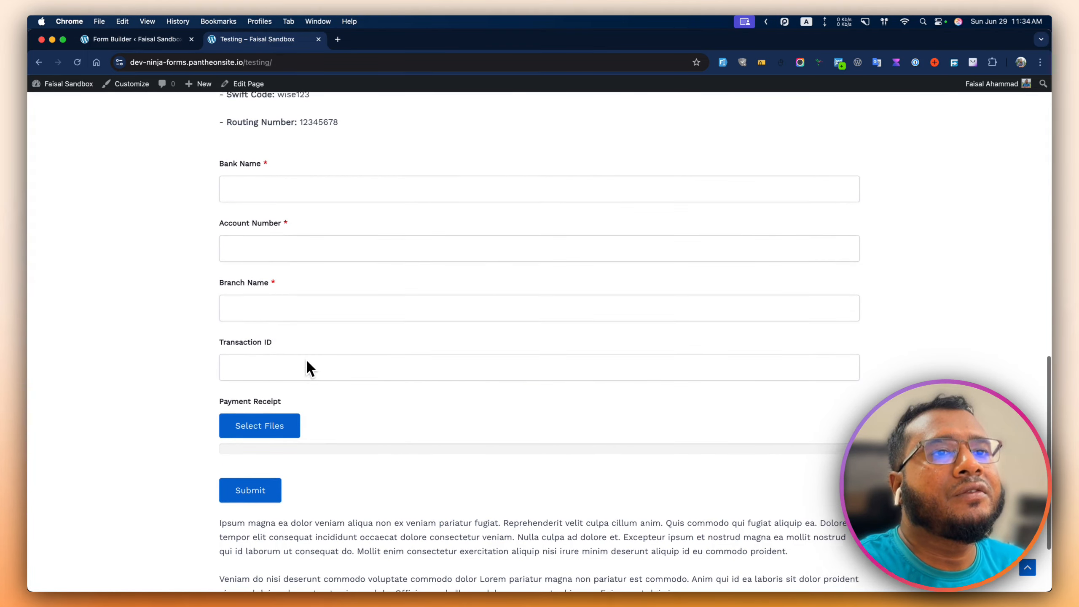
pyautogui.scroll(10, 316, 376)
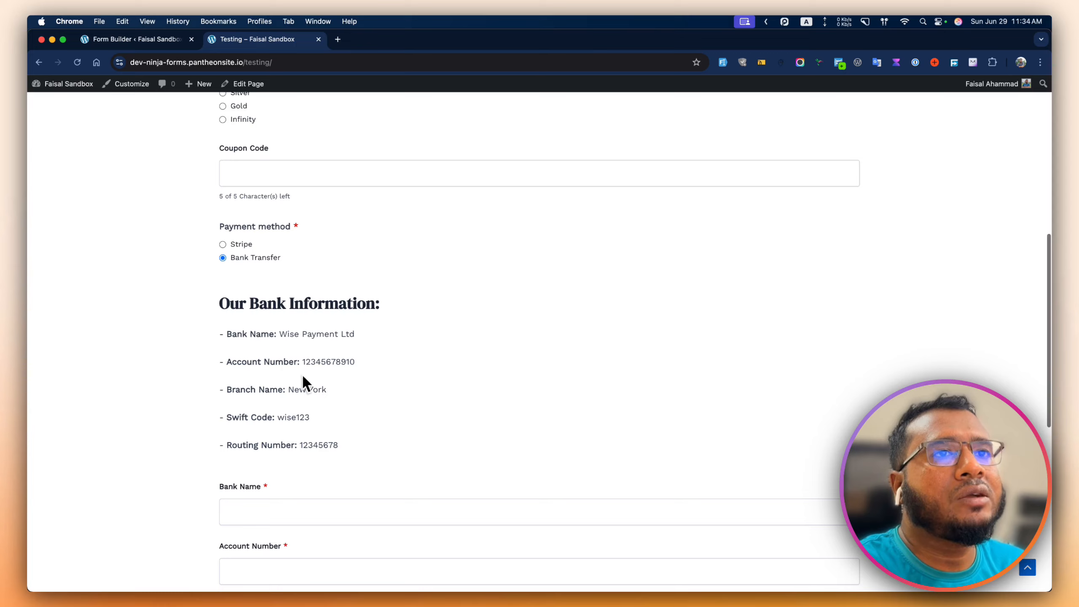
pyautogui.click(234, 241)
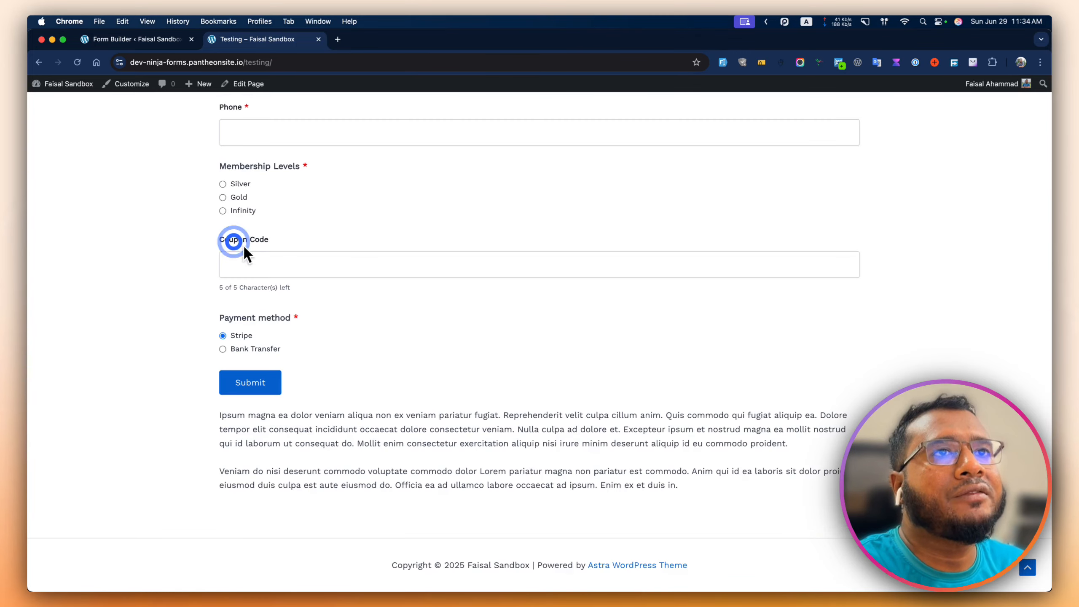
pyautogui.click(156, 39)
# - Give the Stripe action a Process This condition: Payment Method Has Selected Stripe
pyautogui.click(168, 134)
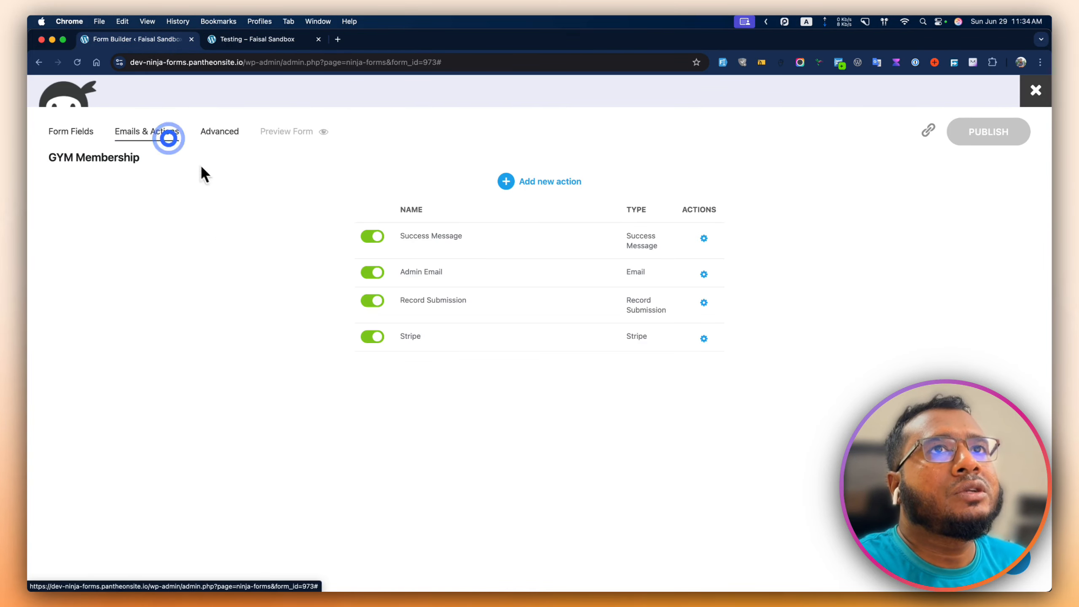
pyautogui.click(703, 338)
pyautogui.click(636, 411)
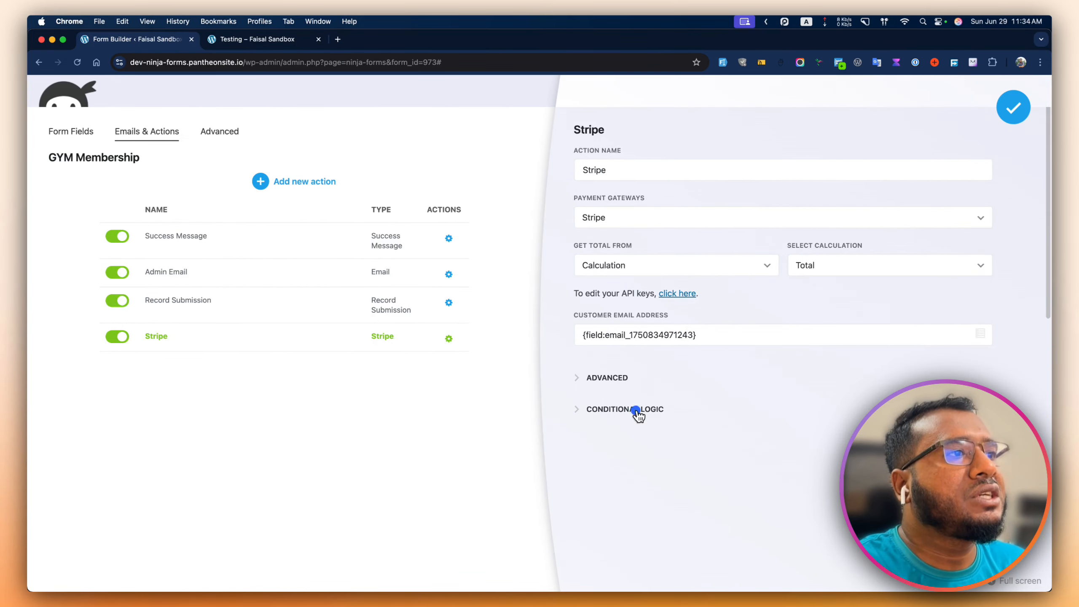
pyautogui.click(701, 460)
pyautogui.click(781, 404)
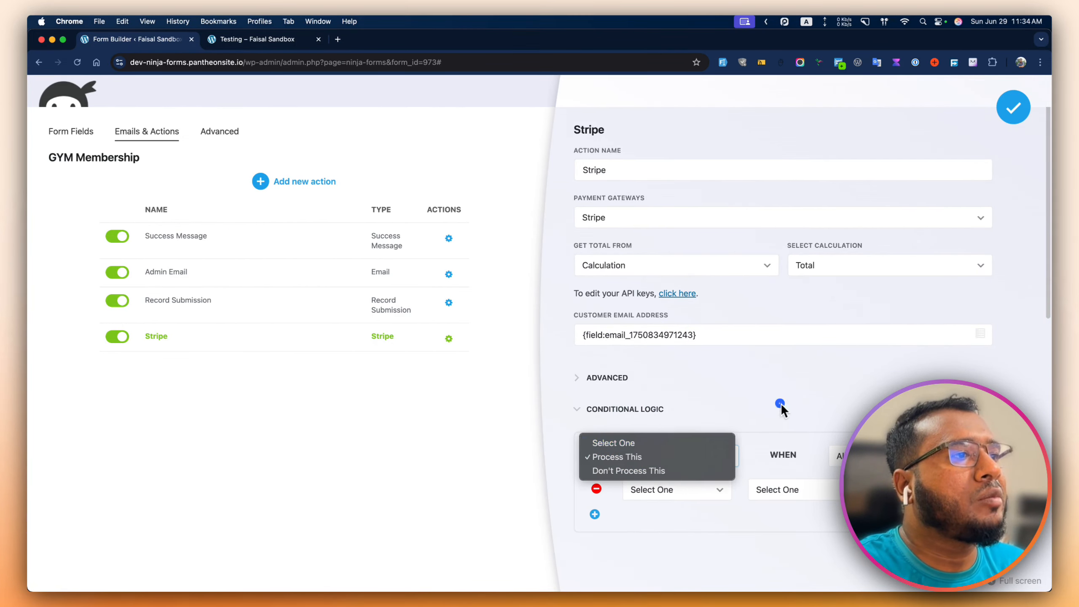
pyautogui.click(662, 488)
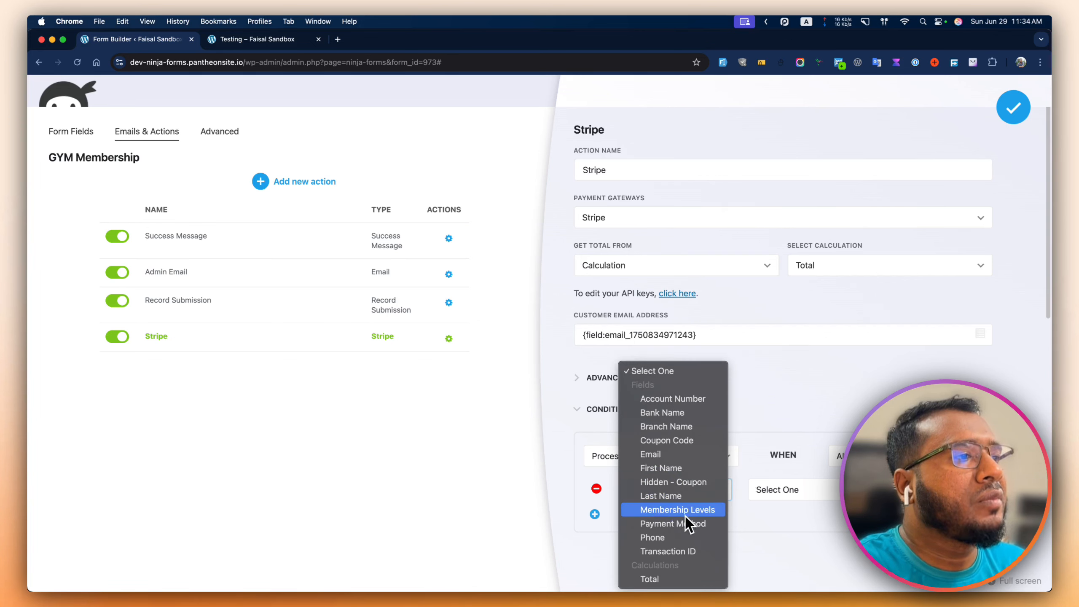
pyautogui.click(682, 526)
pyautogui.click(791, 491)
pyautogui.click(788, 504)
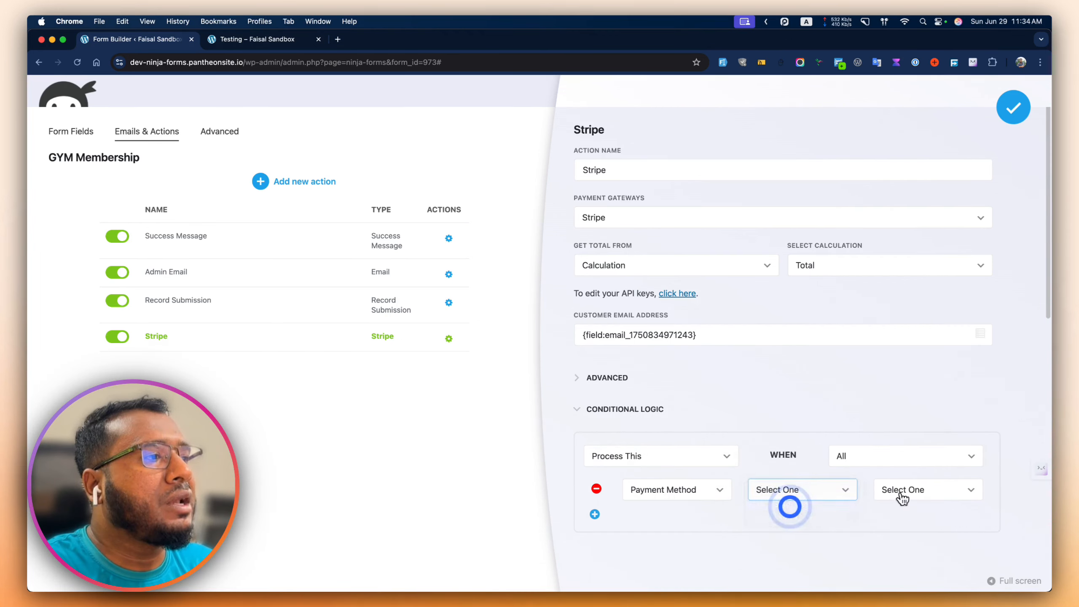
pyautogui.click(914, 493)
pyautogui.click(914, 505)
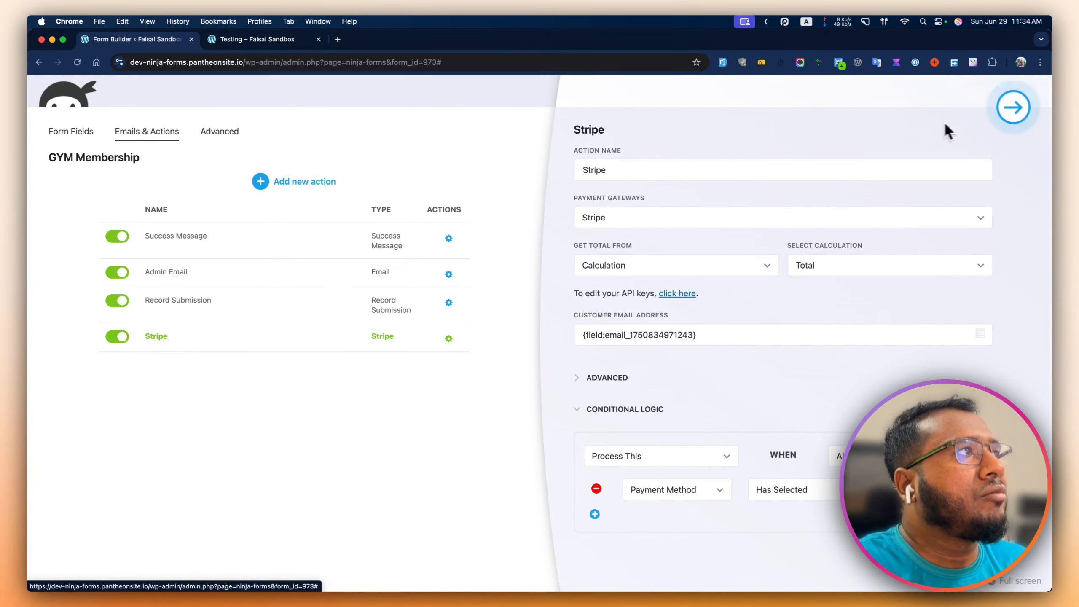
# - Save the Stripe action settings, publish the form, and go to the live test page
pyautogui.click(266, 40)
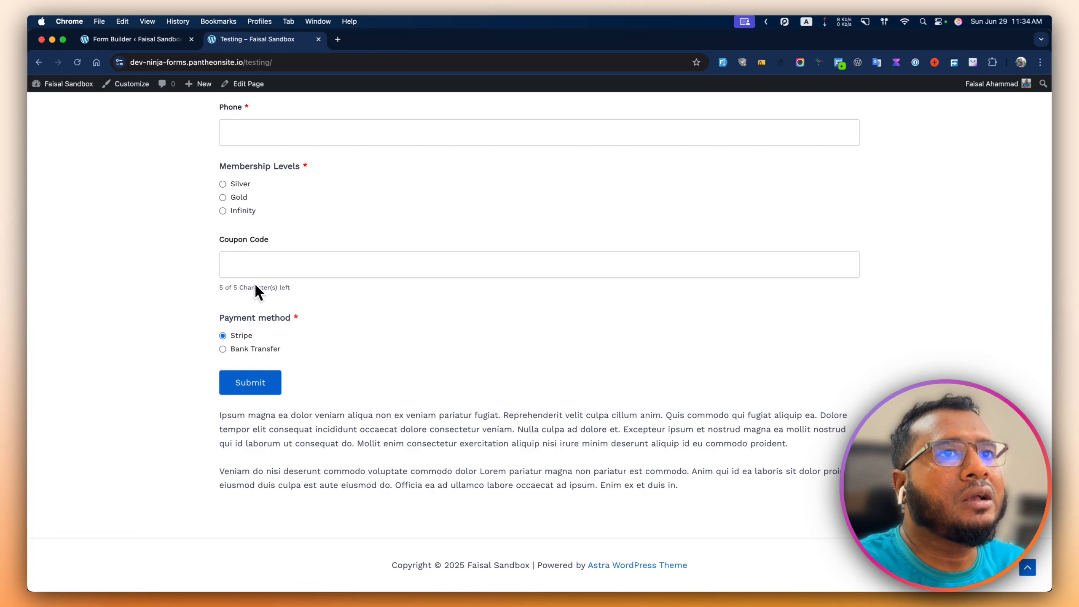
pyautogui.click(156, 39)
pyautogui.click(1016, 106)
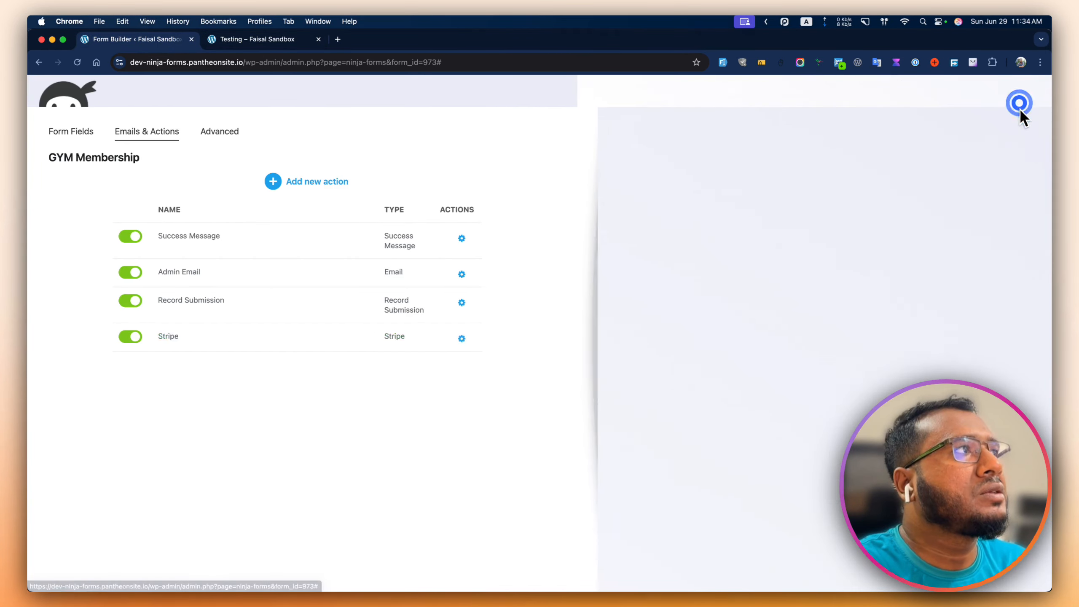
pyautogui.click(1015, 128)
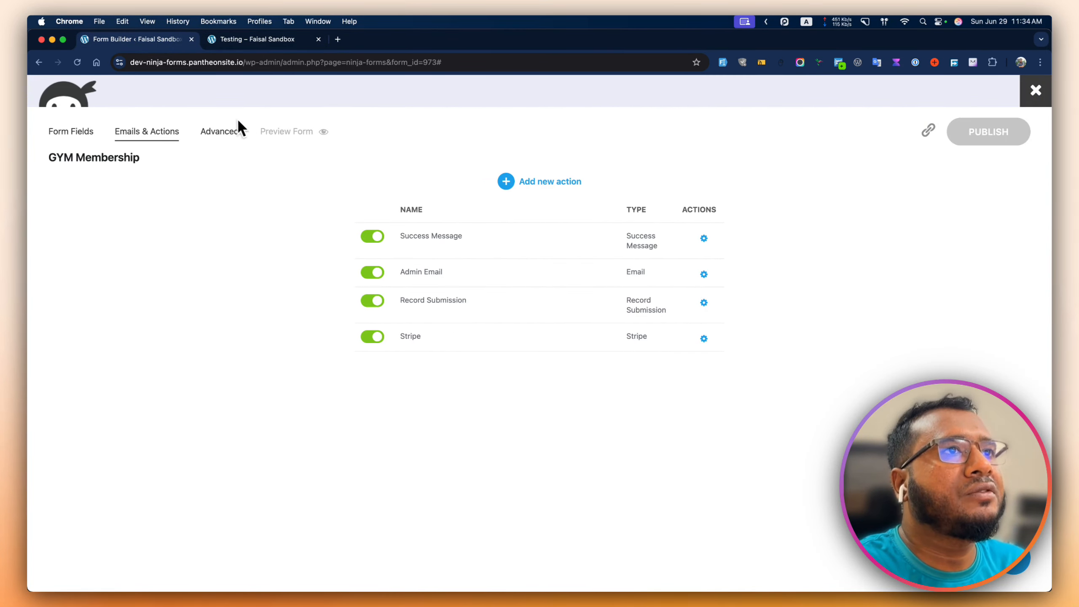
pyautogui.click(252, 41)
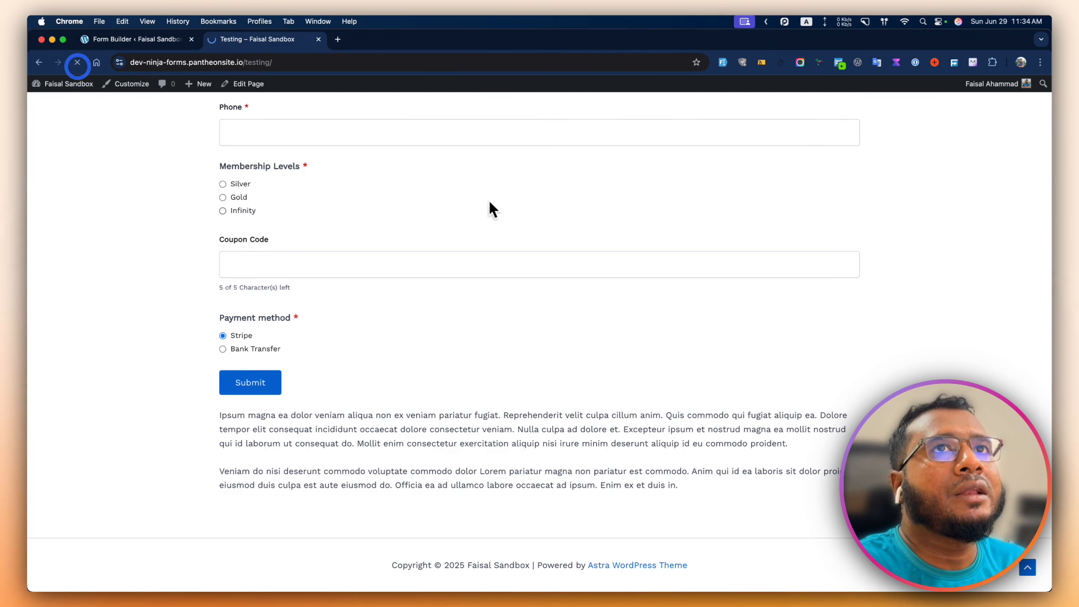
# - Fill the test form with sample data and enter coupon code '10off'
pyautogui.click(723, 67)
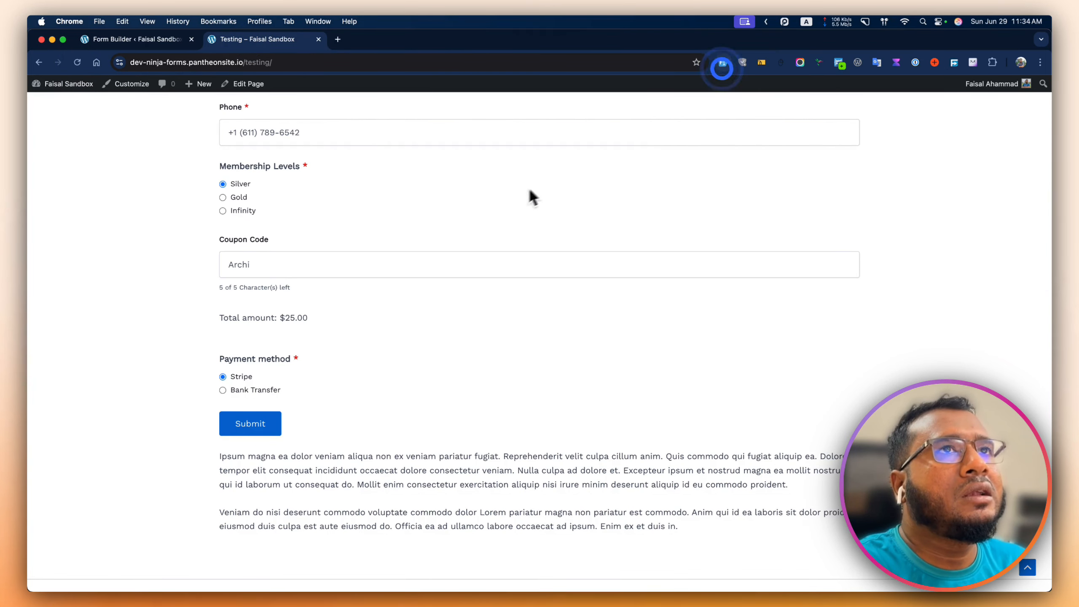
pyautogui.doubleClick(229, 272)
pyautogui.write('10off')
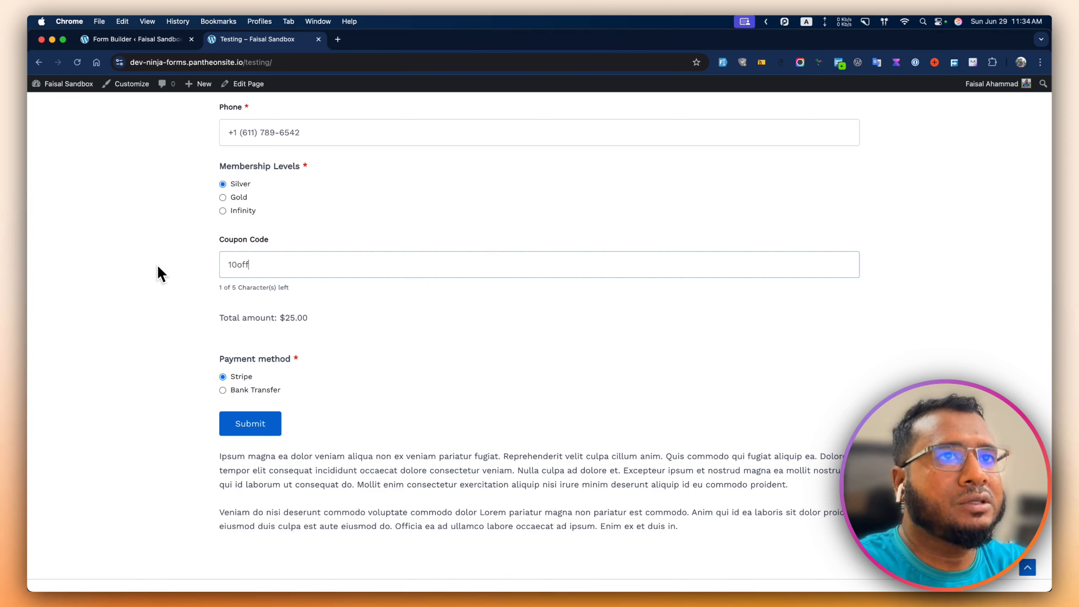
pyautogui.click(143, 328)
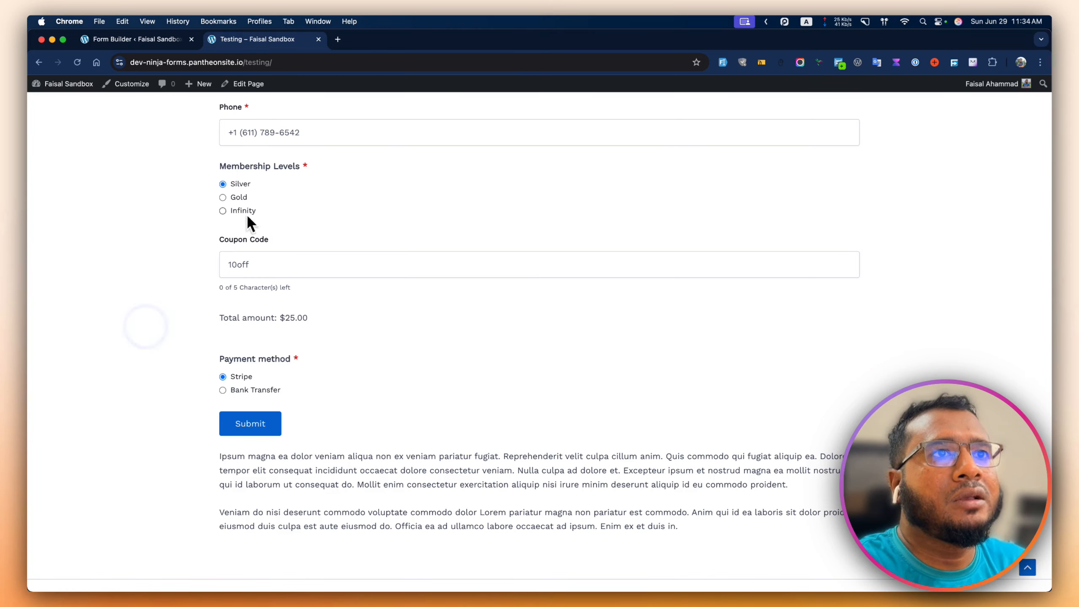
# - Delete the coupon code, then cancel the $25.00 Stripe checkout back to the form
pyautogui.click(229, 184)
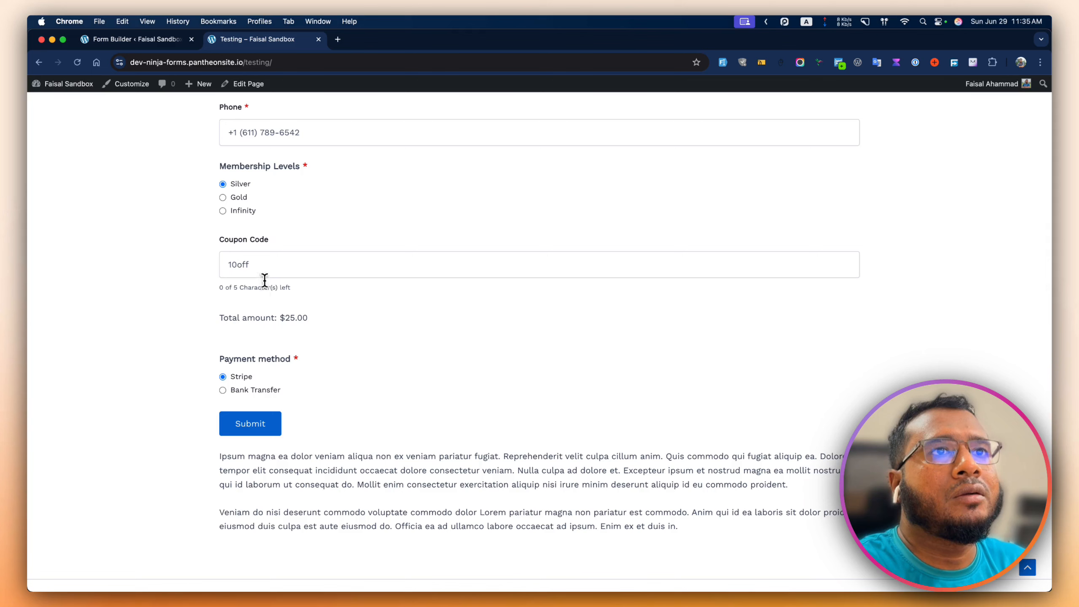
pyautogui.doubleClick(265, 265)
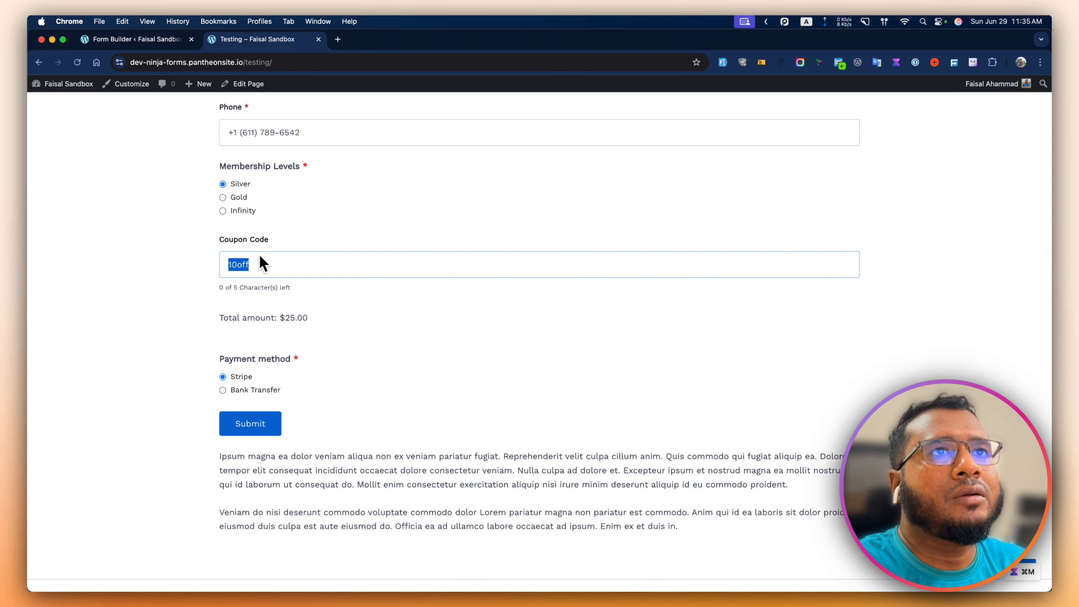
pyautogui.press('BackSpace')
pyautogui.click(215, 303)
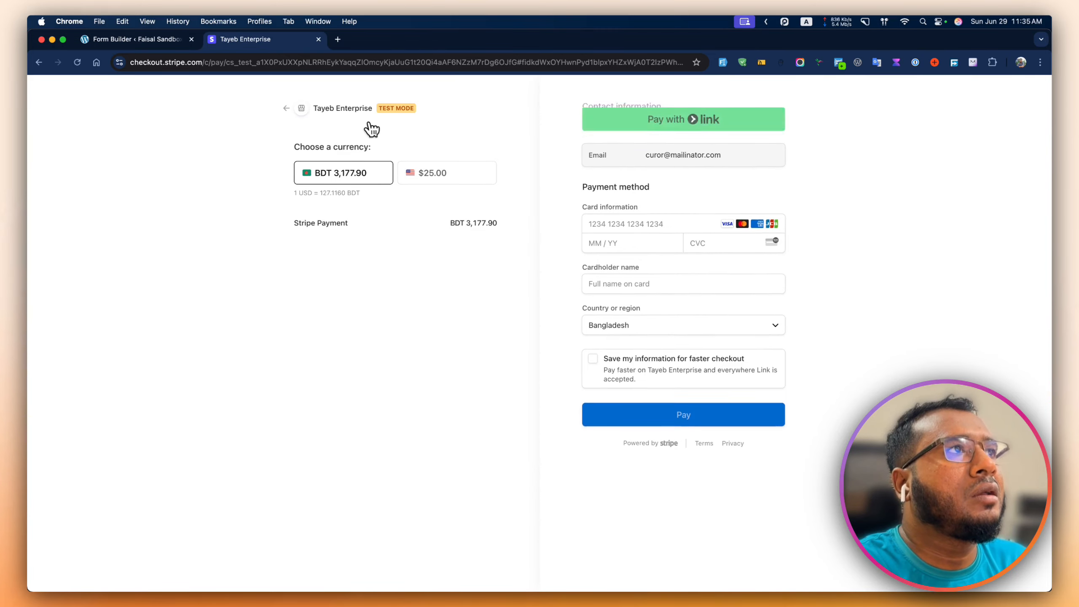
pyautogui.click(352, 110)
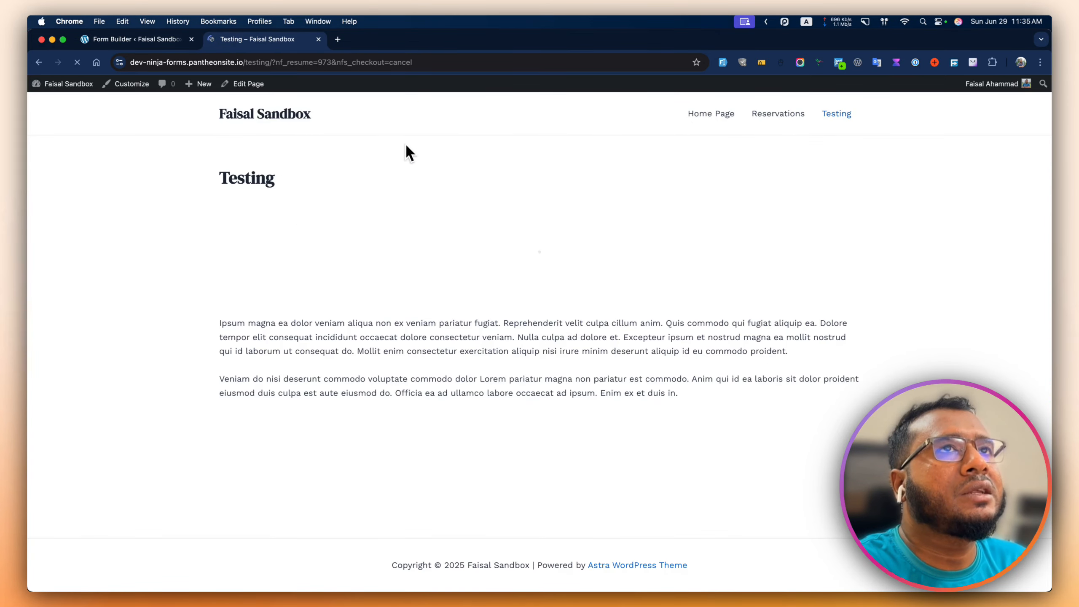
# - Reload the Testing page and clear the filler text from Coupon Code
pyautogui.click(829, 122)
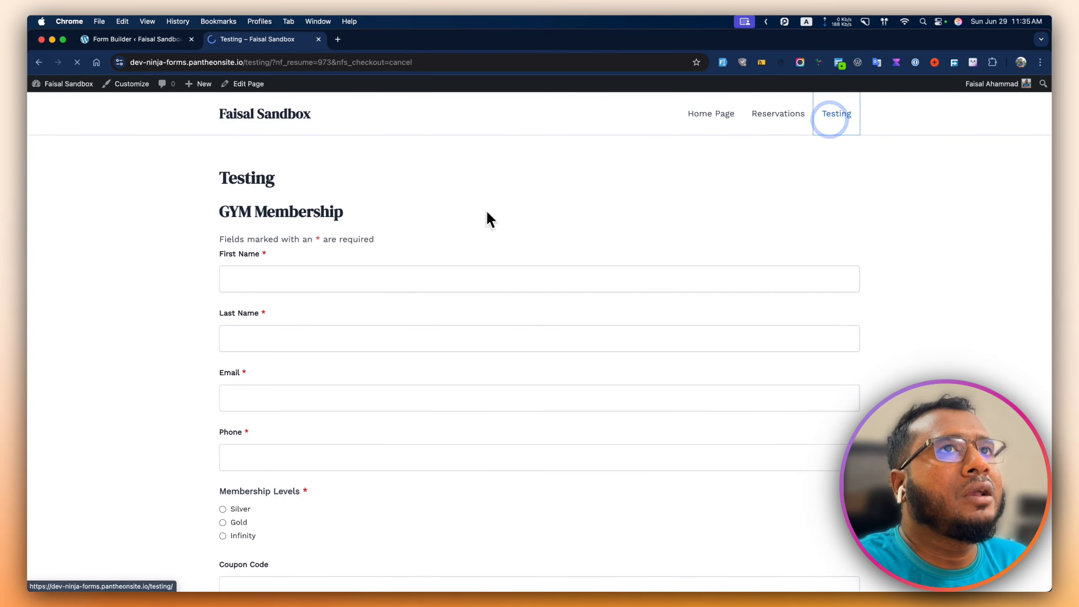
pyautogui.scroll(-7, 419, 256)
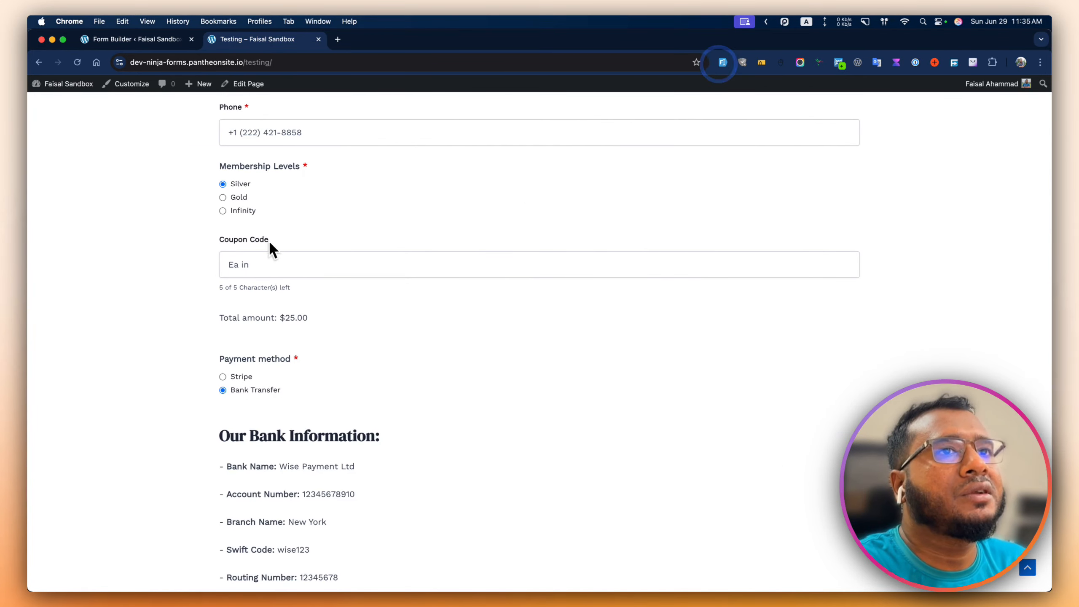
pyautogui.scroll(-1, 277, 241)
pyautogui.moveTo(274, 253); pyautogui.dragTo(143, 245)
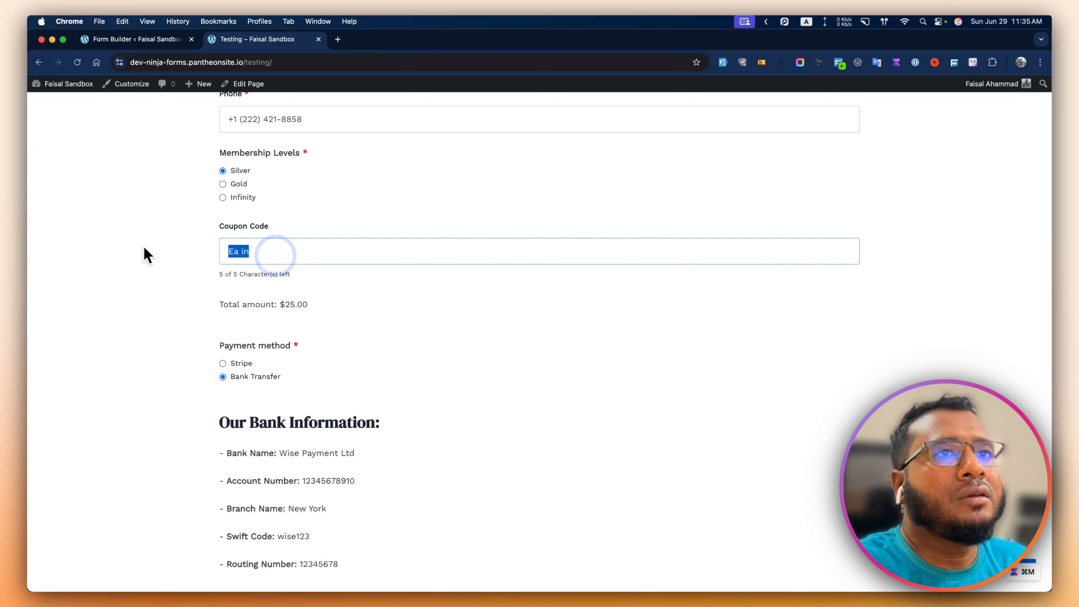
pyautogui.press('BackSpace')
pyautogui.click(138, 256)
# - Enter Bank Name 'Citi Bank', an account number, and move through Branch Name
pyautogui.scroll(-5, 233, 241)
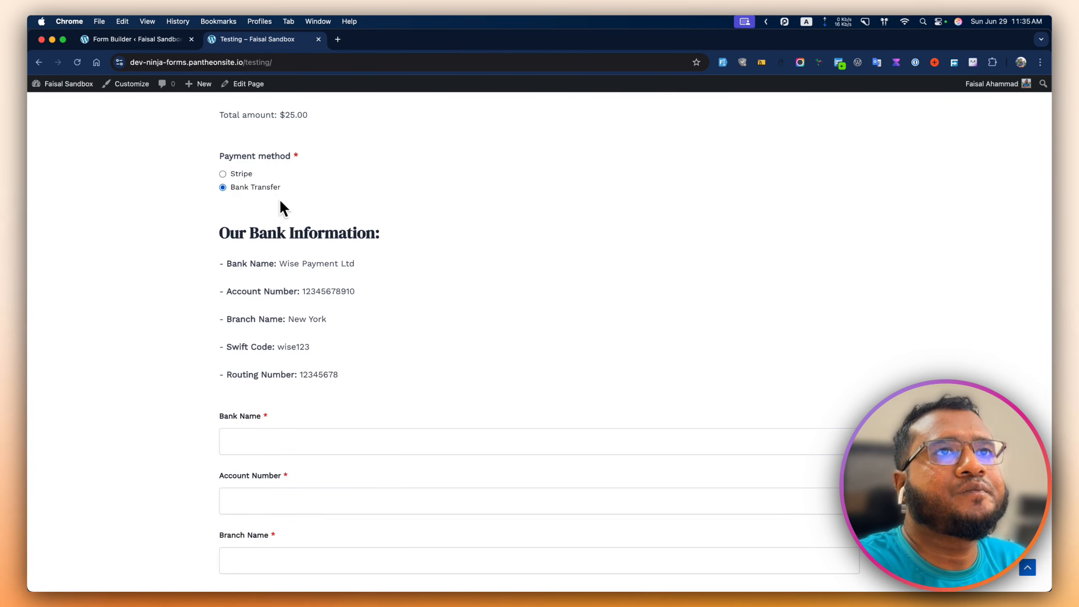
pyautogui.scroll(-5, 278, 255)
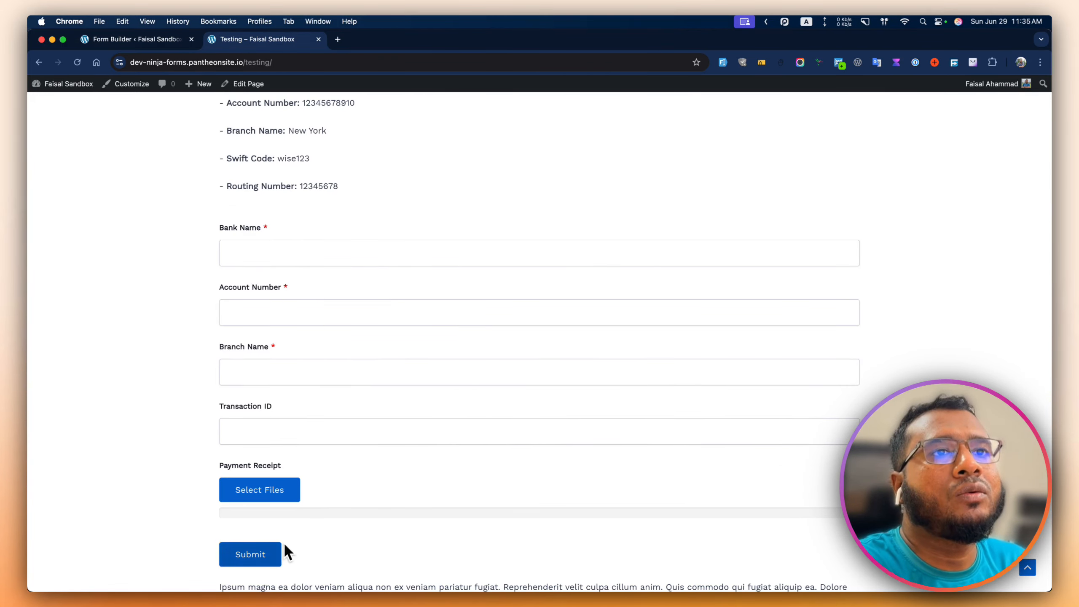
pyautogui.click(274, 254)
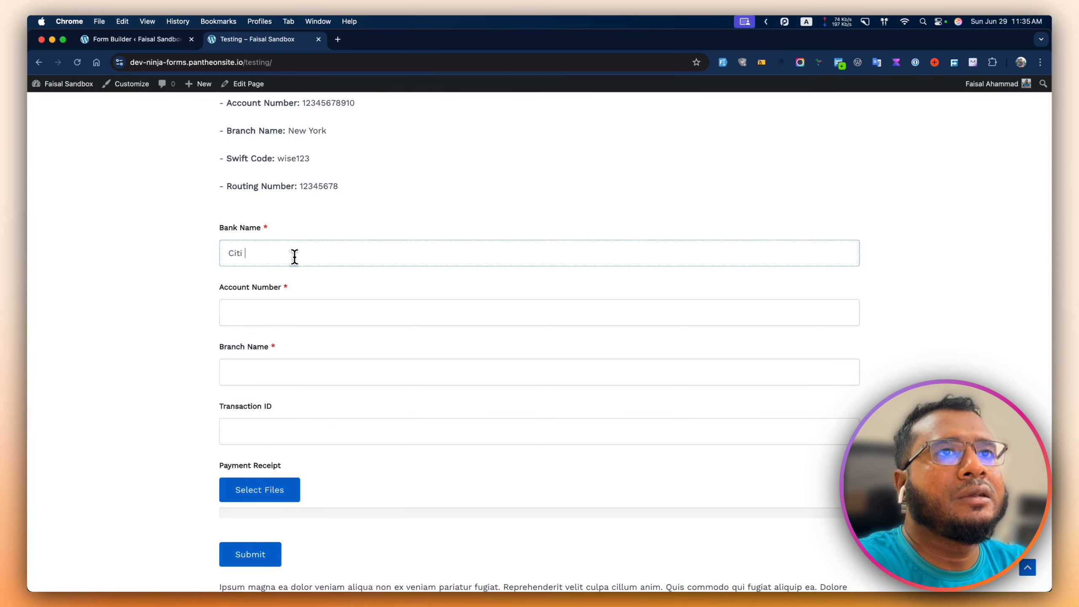
pyautogui.write('Citi Bank')
pyautogui.press('Tab')
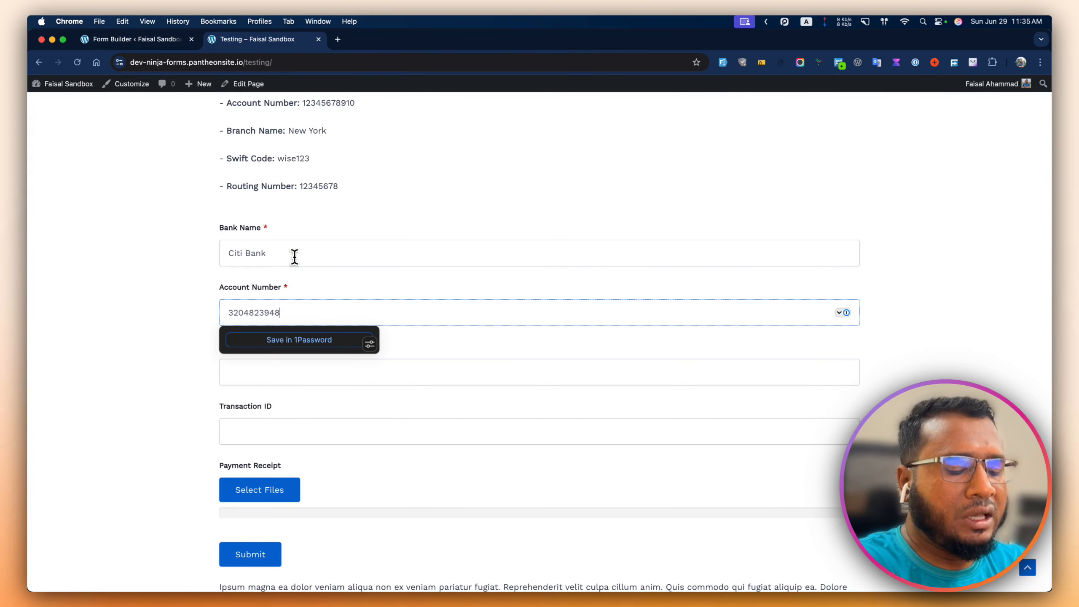
pyautogui.press('Tab')
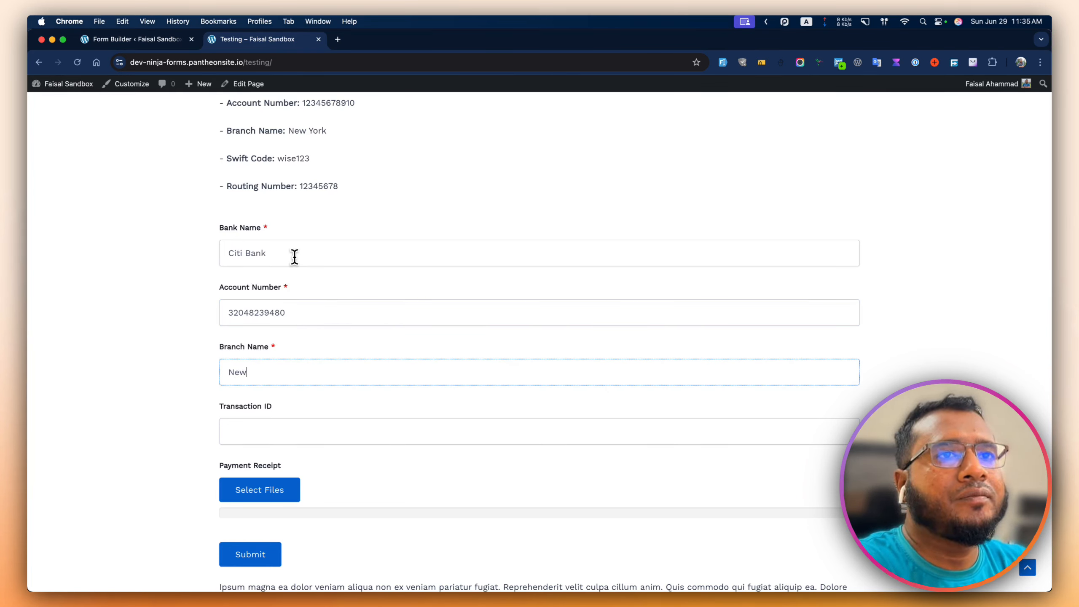
pyautogui.press('Tab')
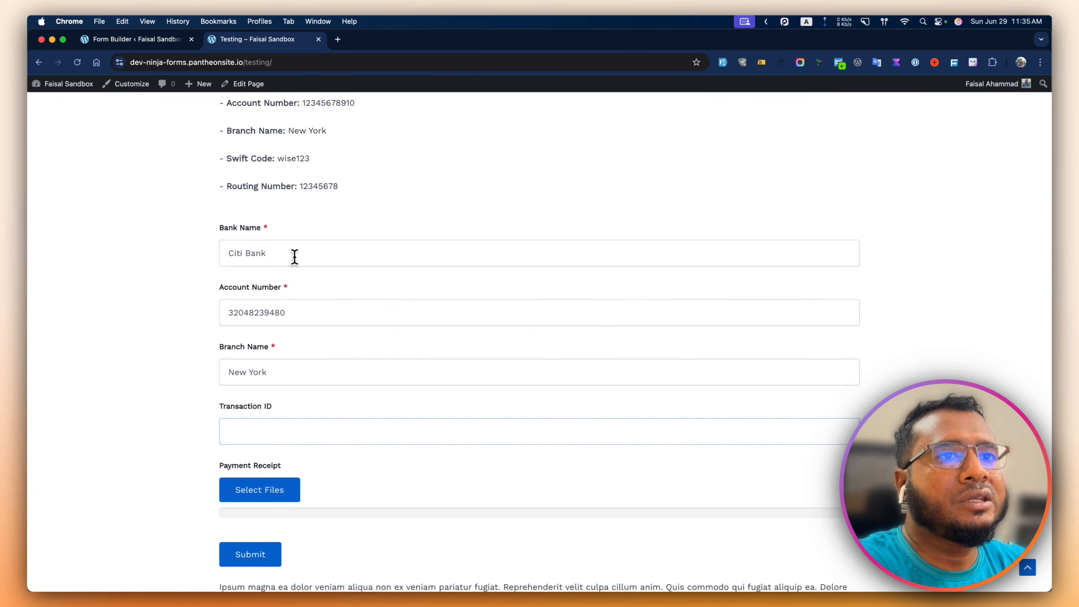
# - Upload the receipt JPEG as Payment Receipt and submit the membership form
pyautogui.scroll(-5, 294, 255)
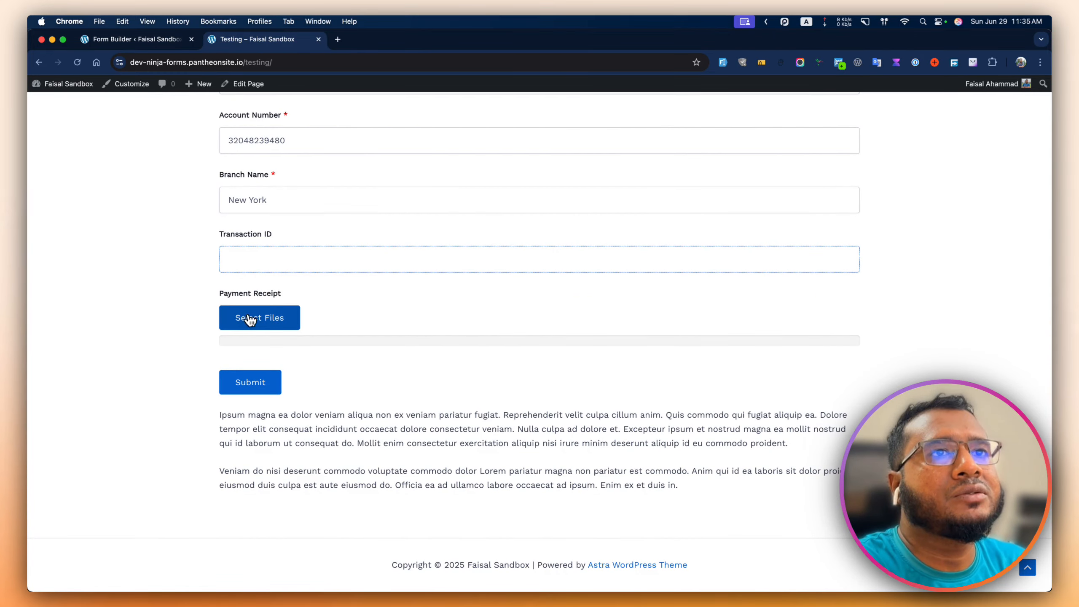
pyautogui.click(249, 317)
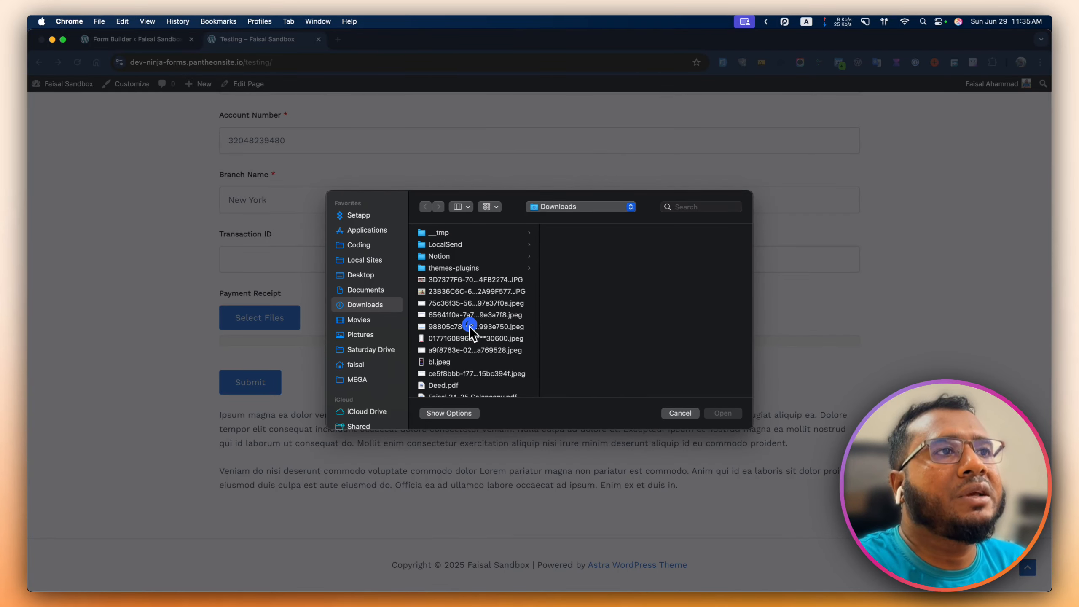
pyautogui.click(469, 326)
pyautogui.click(722, 413)
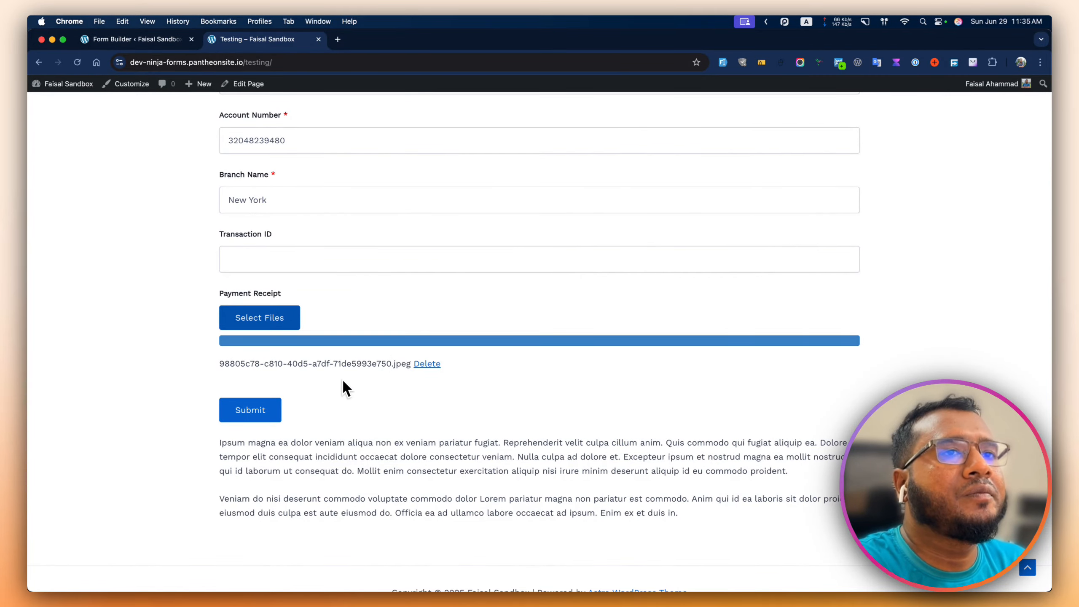
pyautogui.scroll(20, 333, 368)
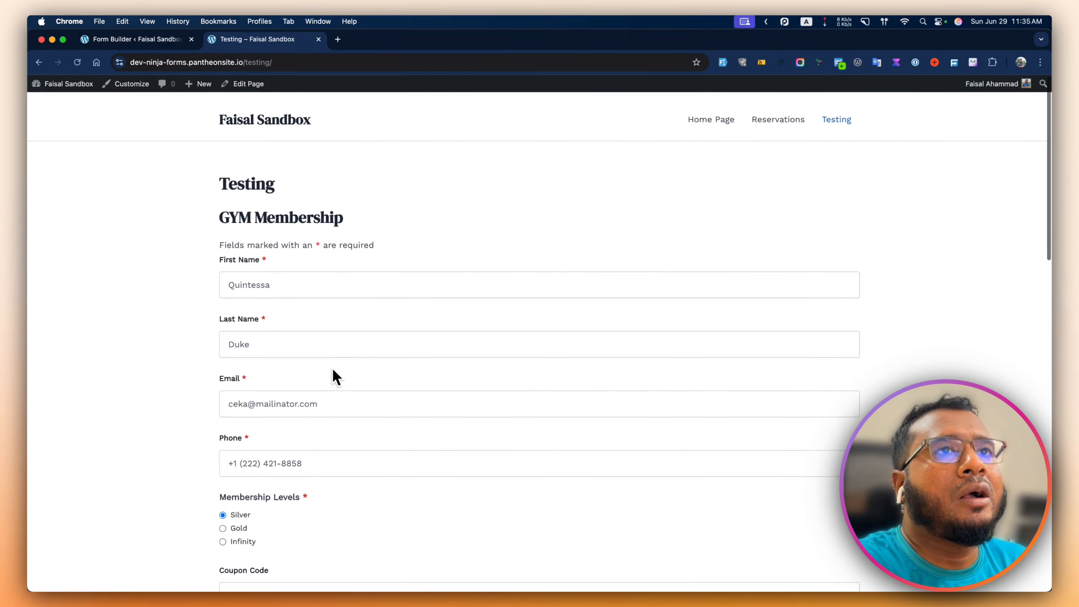
pyautogui.scroll(-20, 332, 369)
pyautogui.click(253, 382)
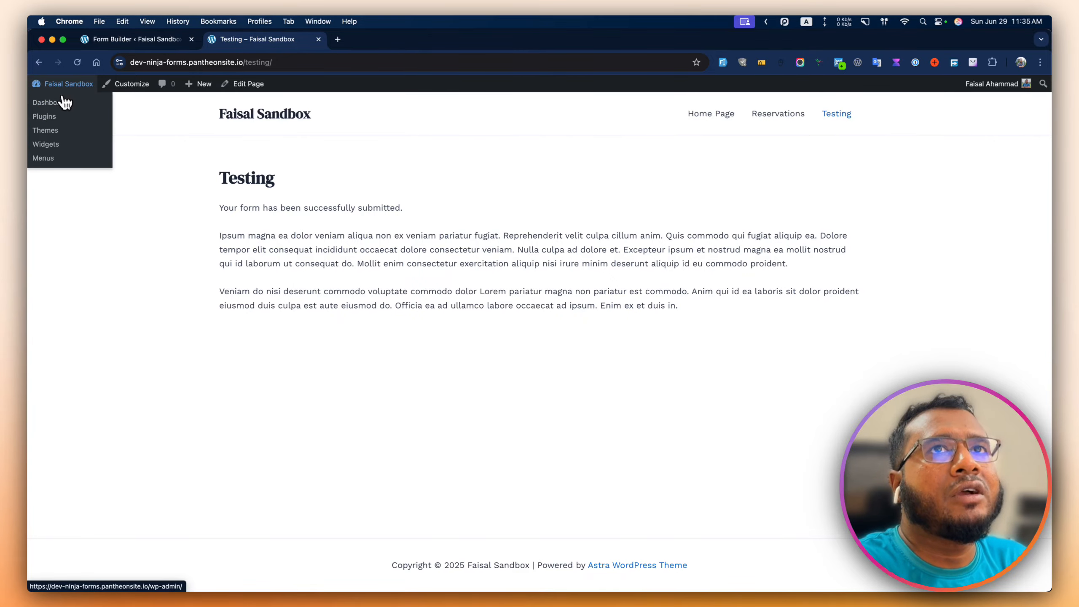
# - Open Ninja Forms Submissions in a new dashboard tab, filter to GYM Membership, and edit the latest entry
pyautogui.keyDown('super'); pyautogui.click(55, 103); pyautogui.keyUp('super')
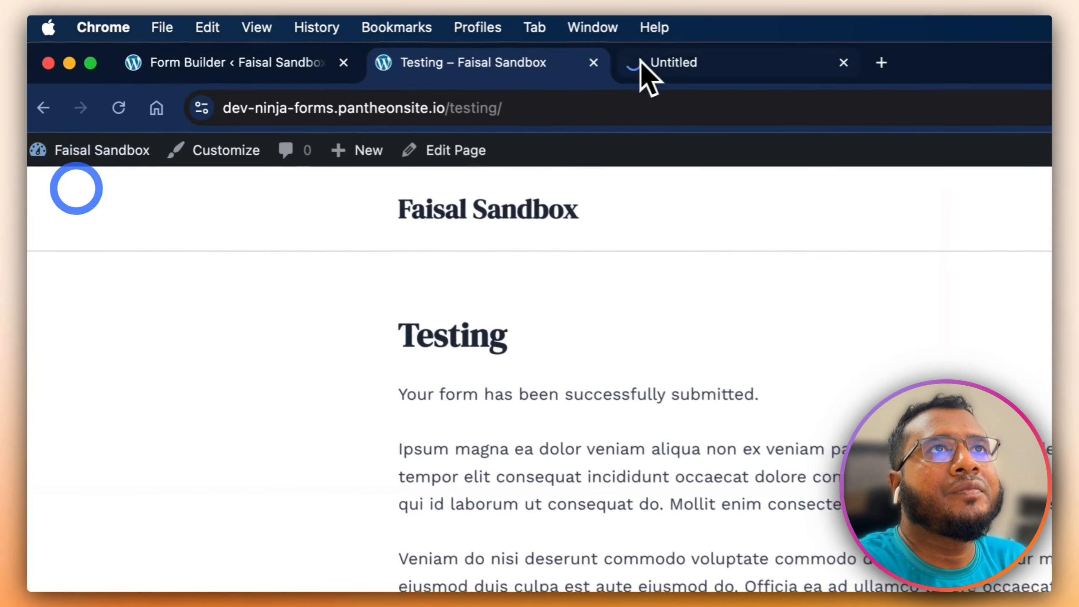
pyautogui.click(644, 63)
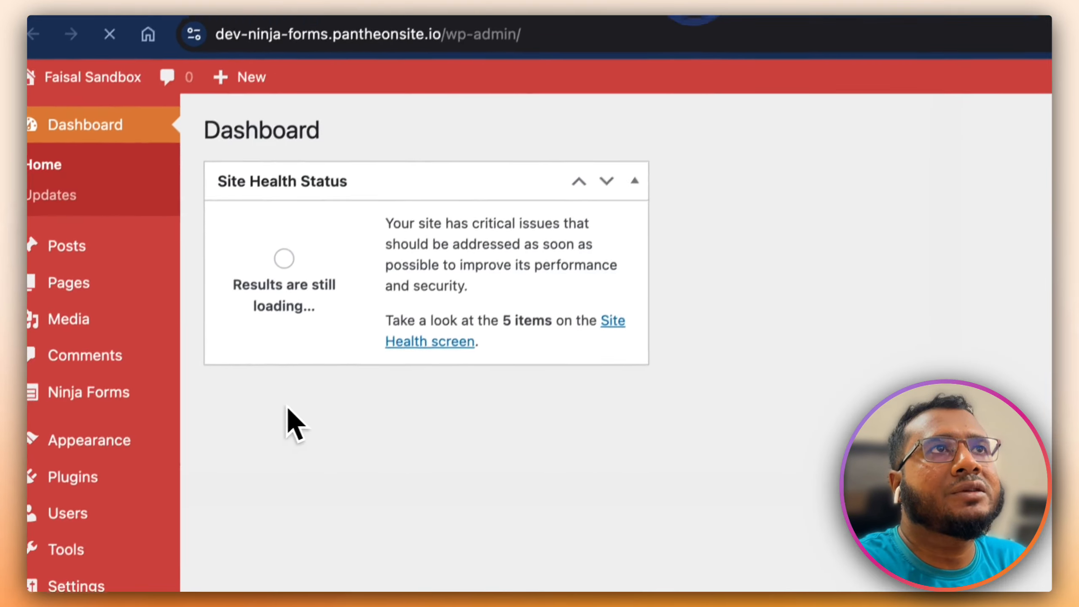
pyautogui.click(140, 362)
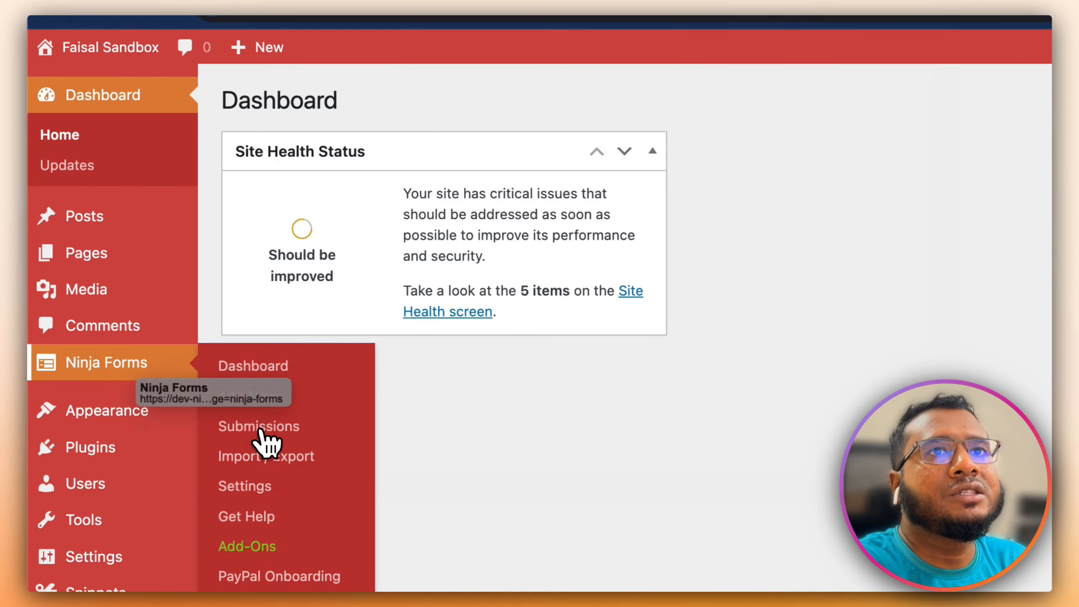
pyautogui.click(260, 424)
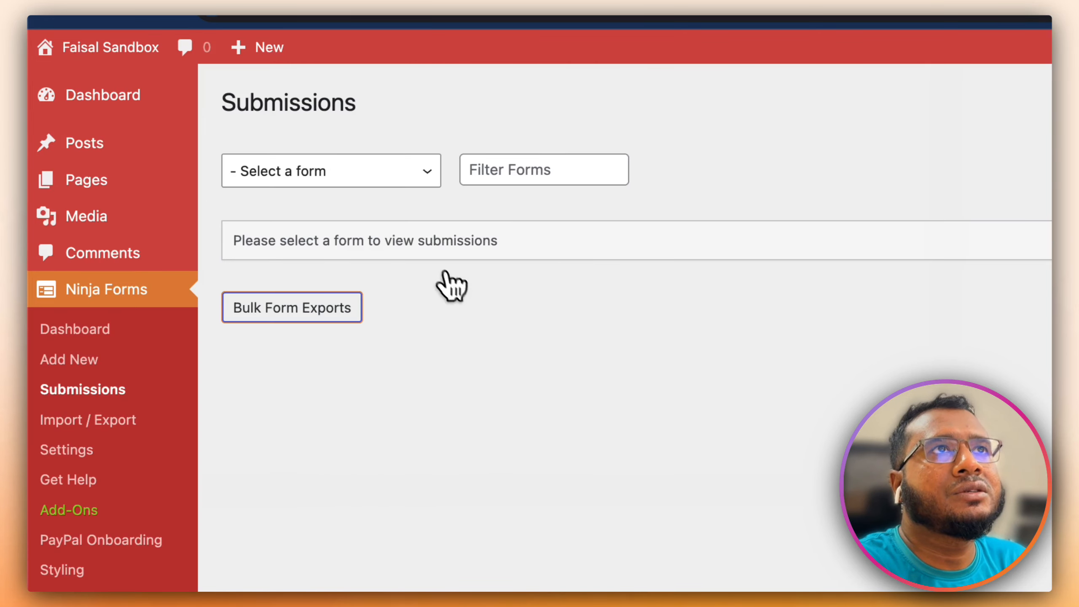
pyautogui.click(348, 158)
pyautogui.click(323, 243)
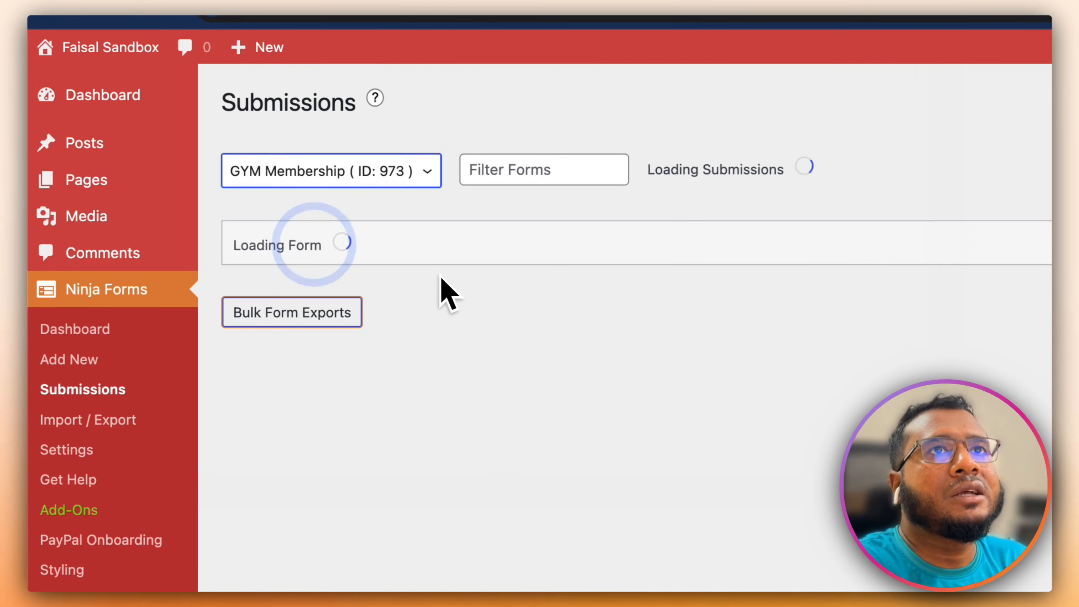
pyautogui.click(307, 421)
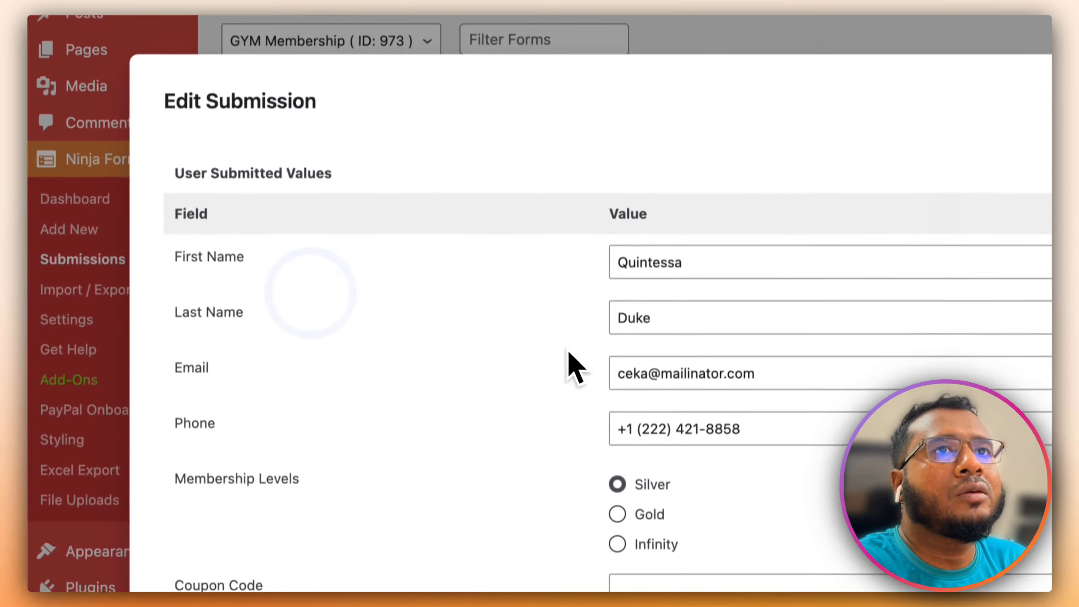
pyautogui.scroll(-5, 553, 480)
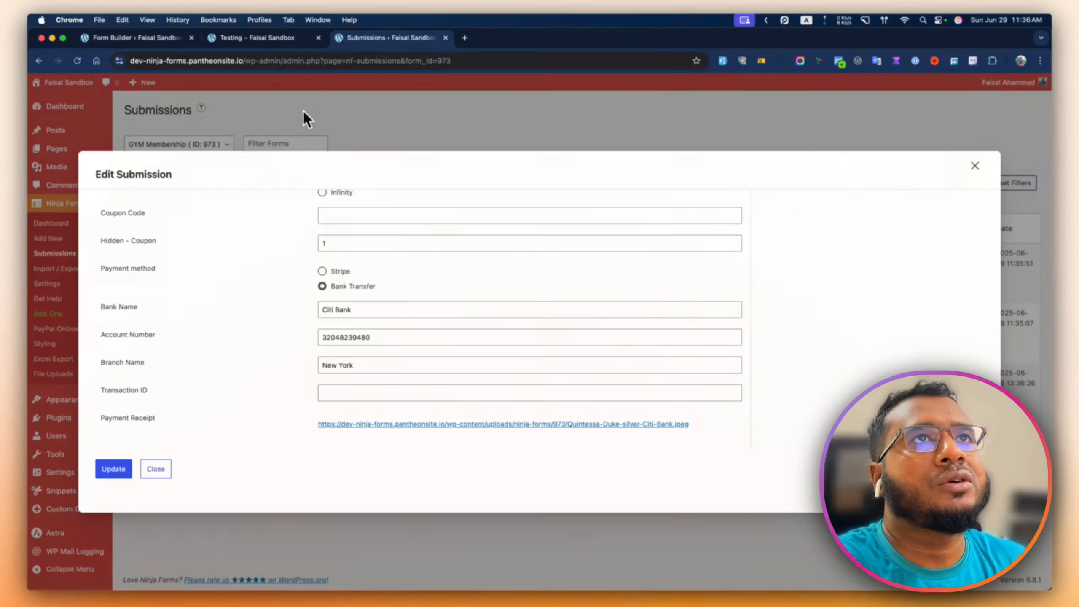
# - Switch back to the Testing tab showing the successful-submission message
pyautogui.click(257, 46)
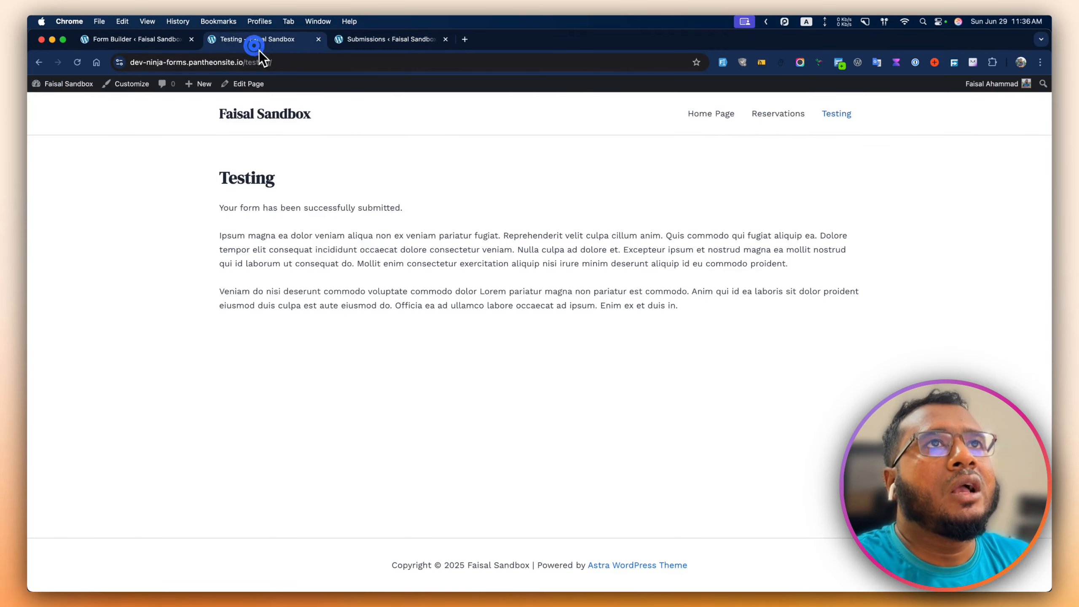
# - Reload a fresh form, select Bank Transfer, and review the revealed bank fields and Payment Receipt
pyautogui.click(79, 65)
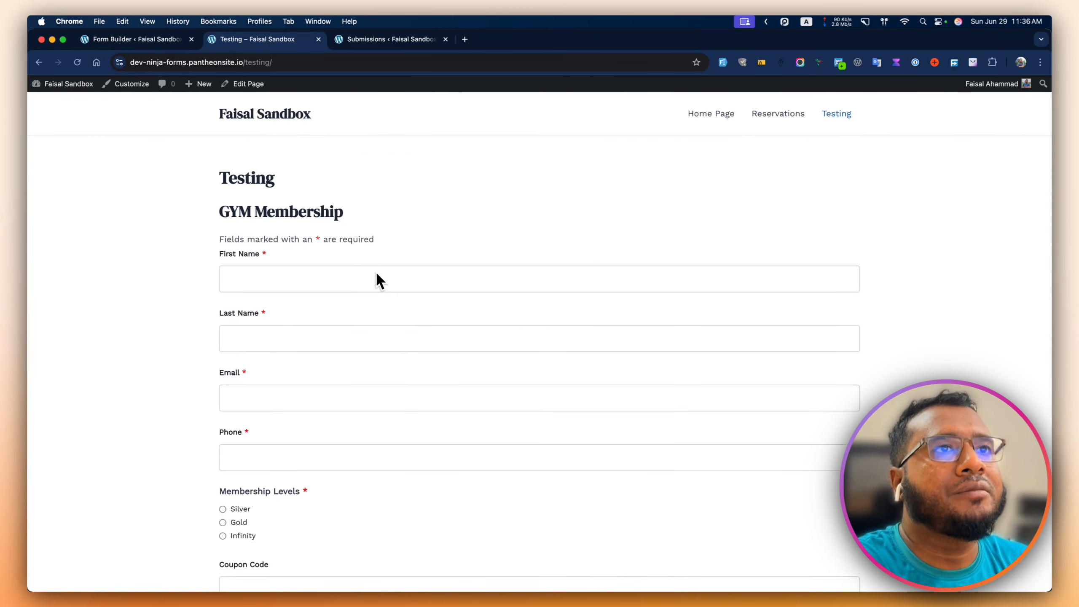
pyautogui.scroll(-8, 376, 273)
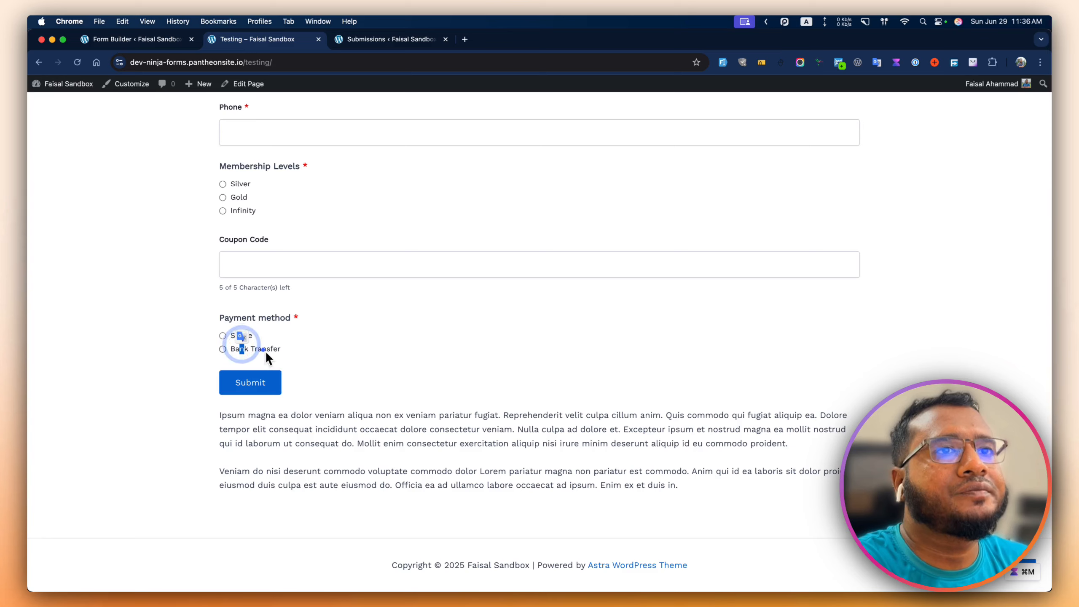
pyautogui.click(266, 349)
pyautogui.scroll(-6, 323, 383)
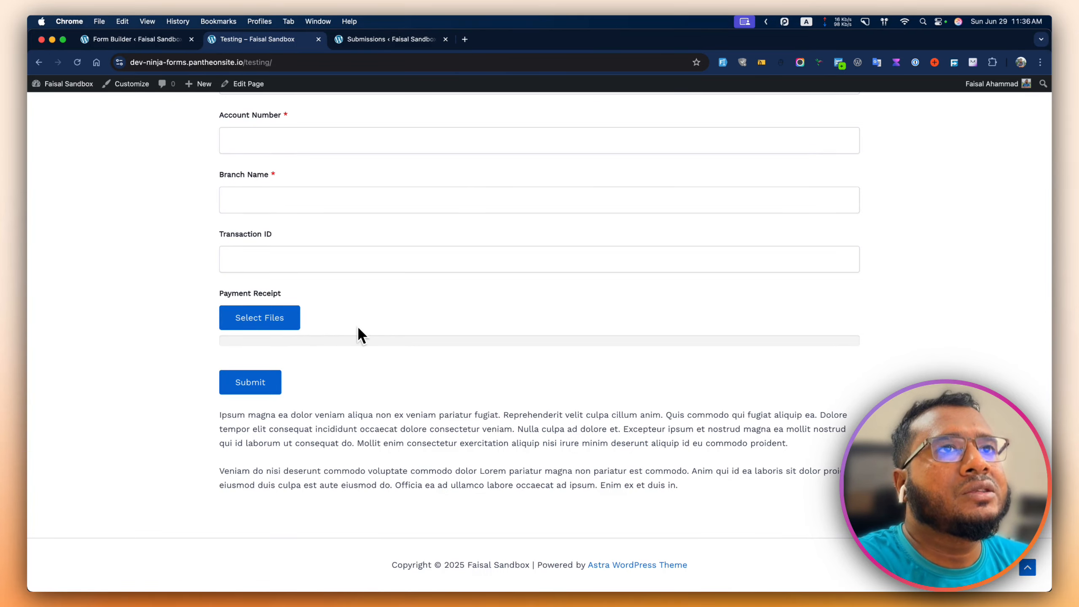
pyautogui.scroll(5, 358, 328)
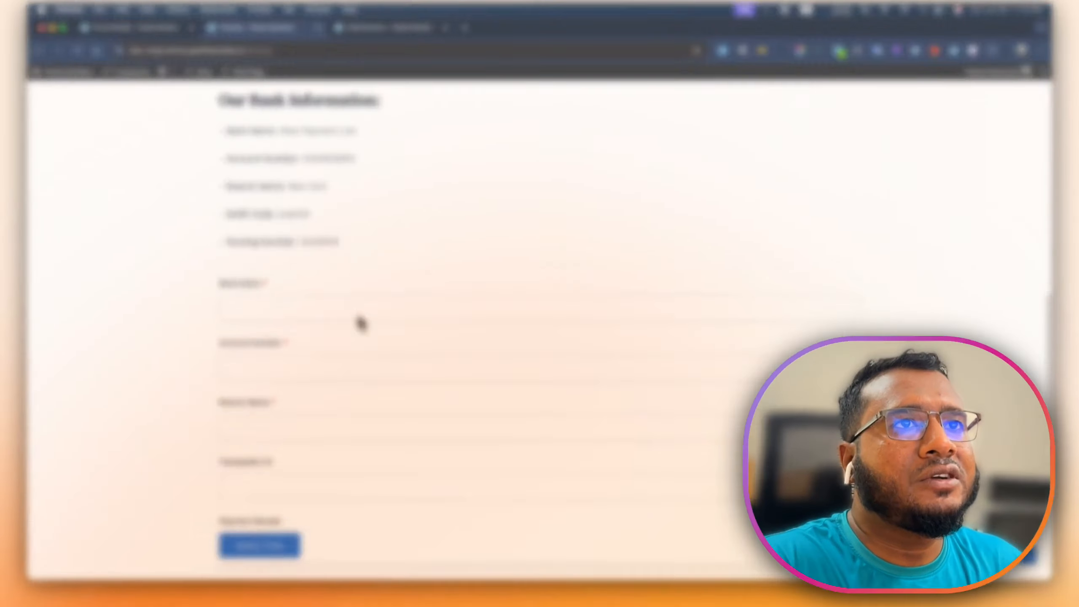